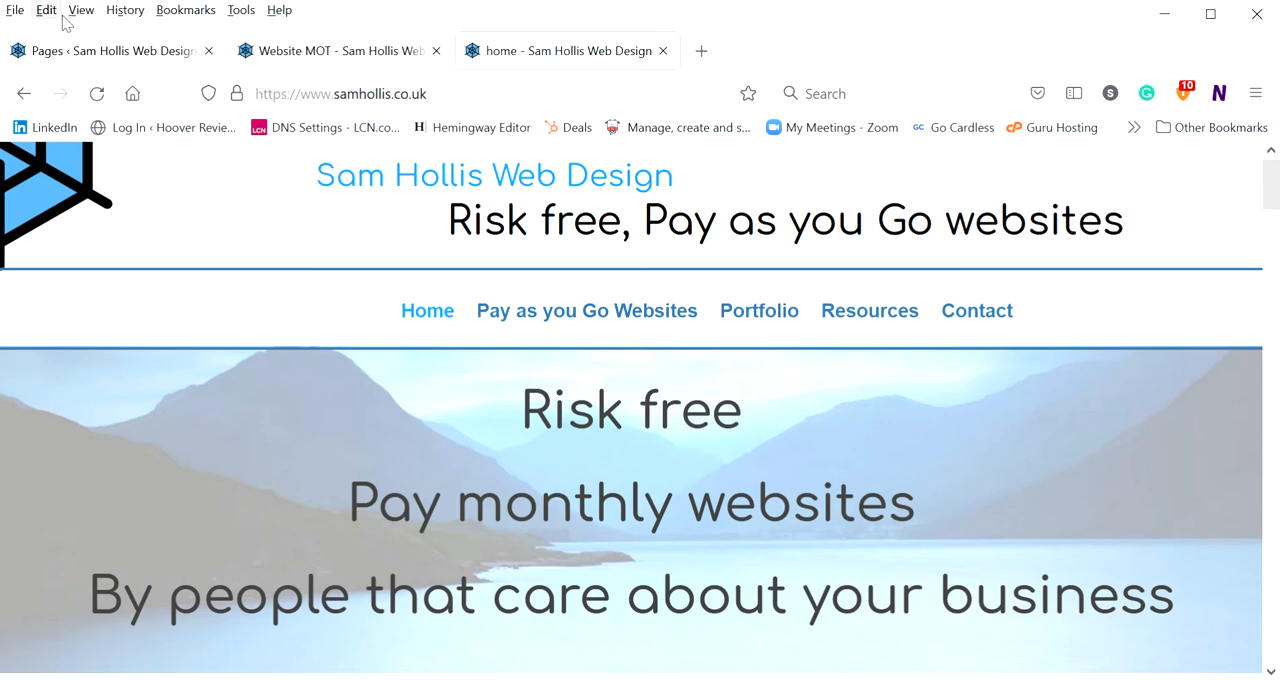
Switch to the Website MOT page in the visual builder and find the "What is included in a website MOT?" section
{"action": "left_click", "coordinate": [298, 54]}
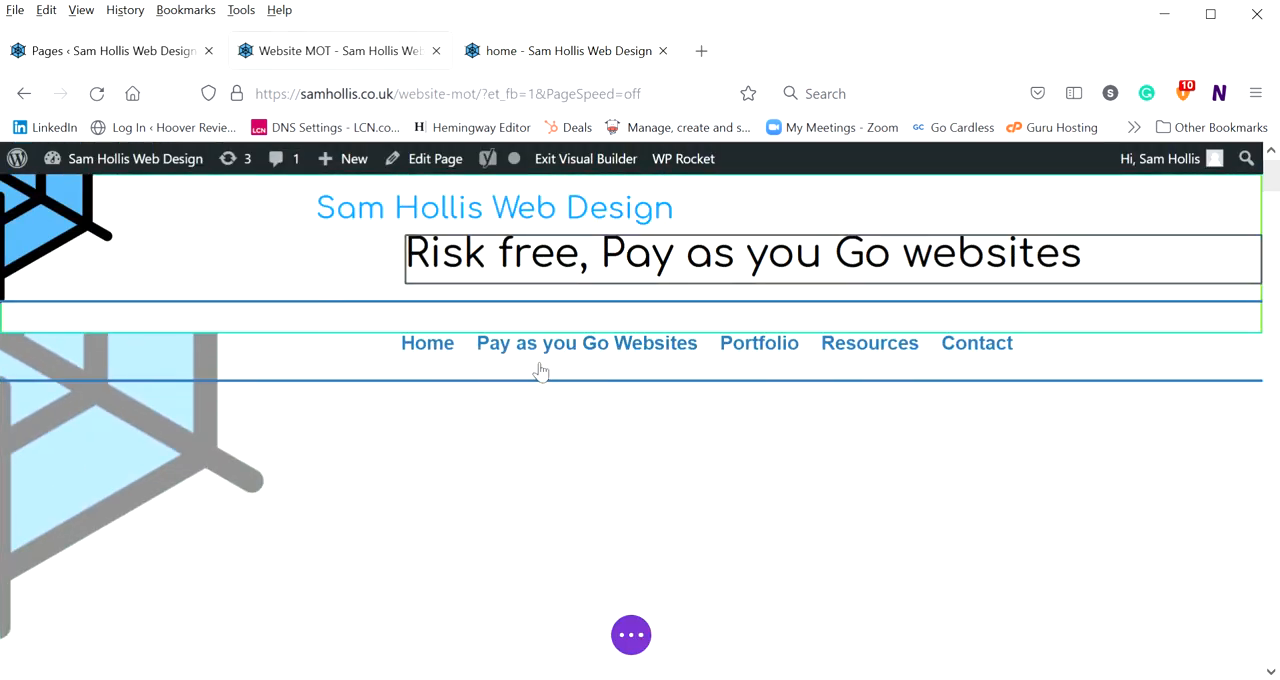
{"action": "scroll", "coordinate": [503, 382], "scroll_direction": "down", "scroll_amount": 10}
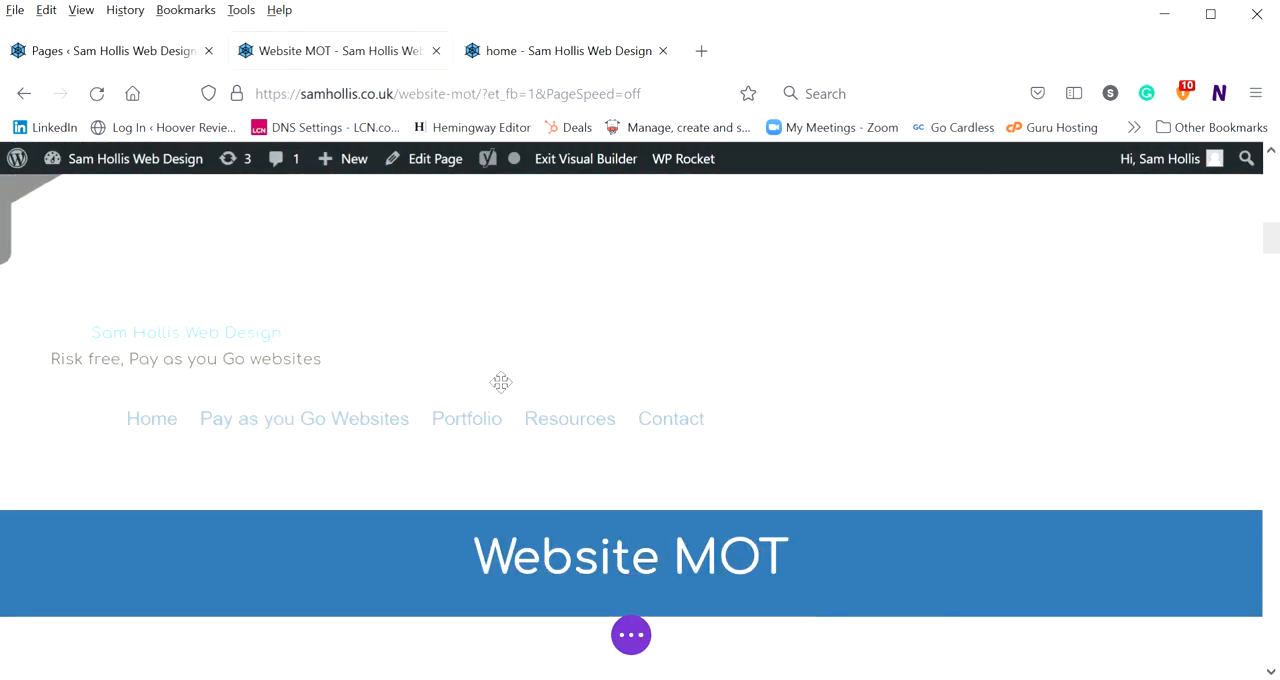
{"action": "scroll", "coordinate": [497, 380], "scroll_direction": "down", "scroll_amount": 12}
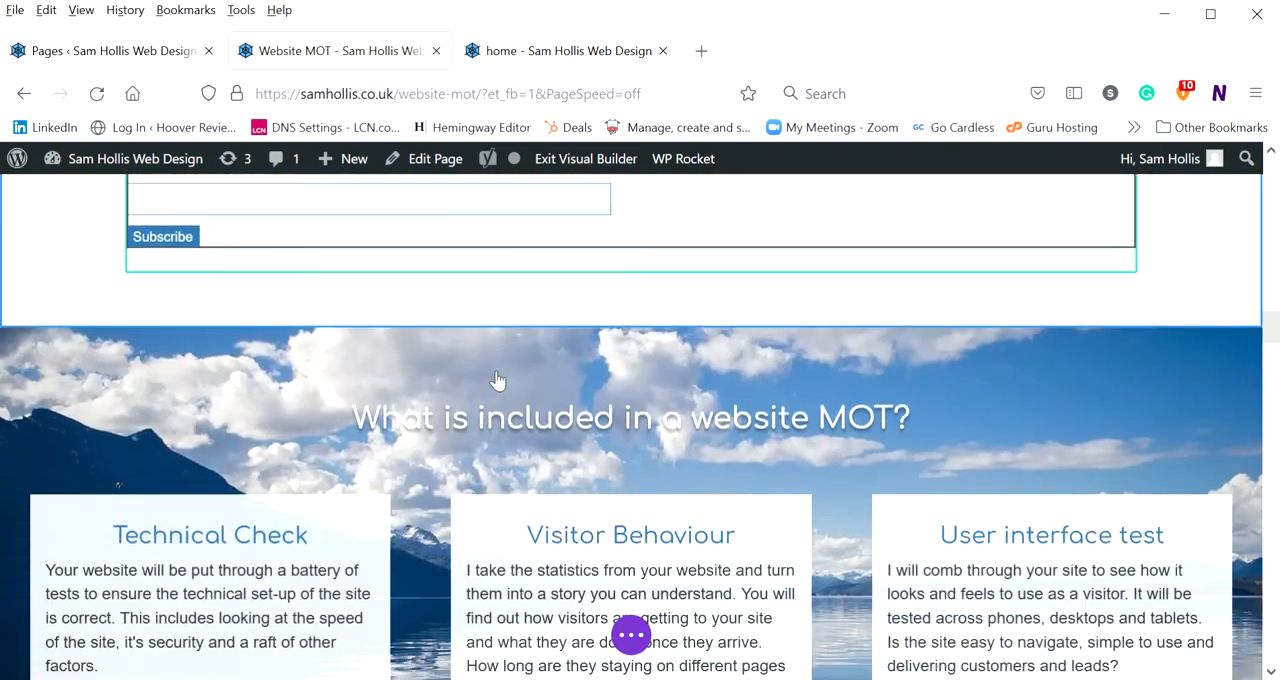
{"action": "scroll", "coordinate": [246, 360], "scroll_direction": "down", "scroll_amount": 4}
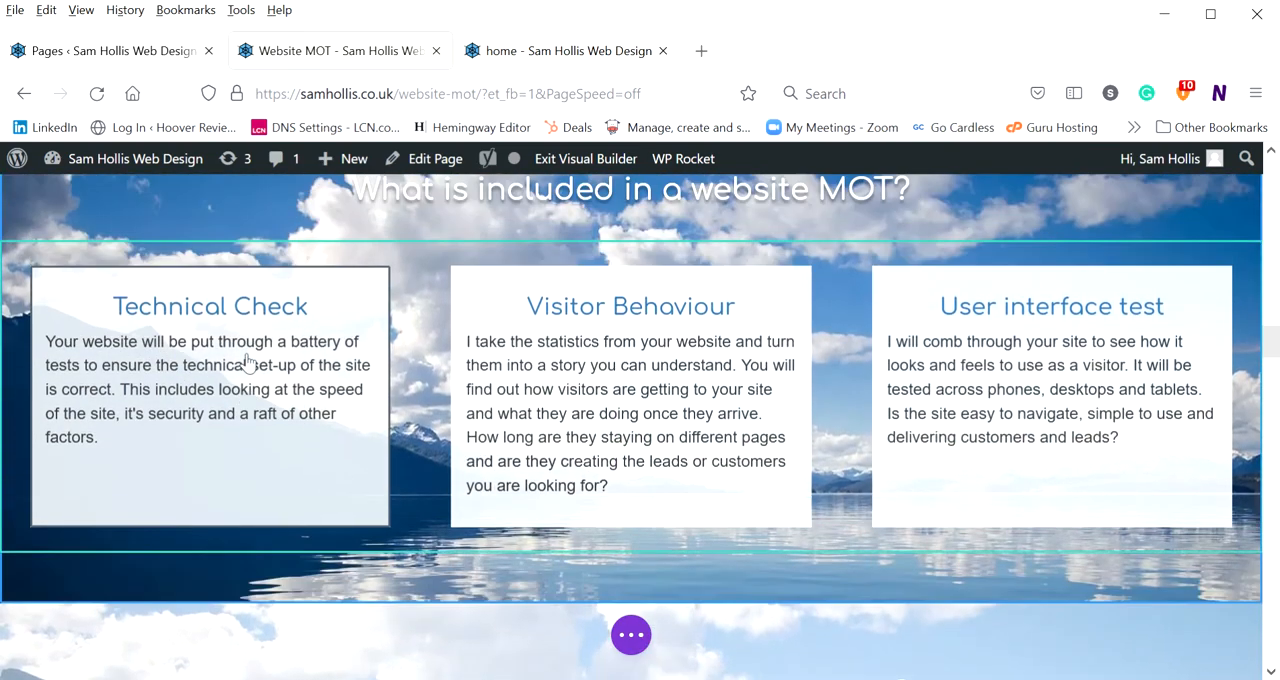
{"action": "left_click", "coordinate": [82, 302]}
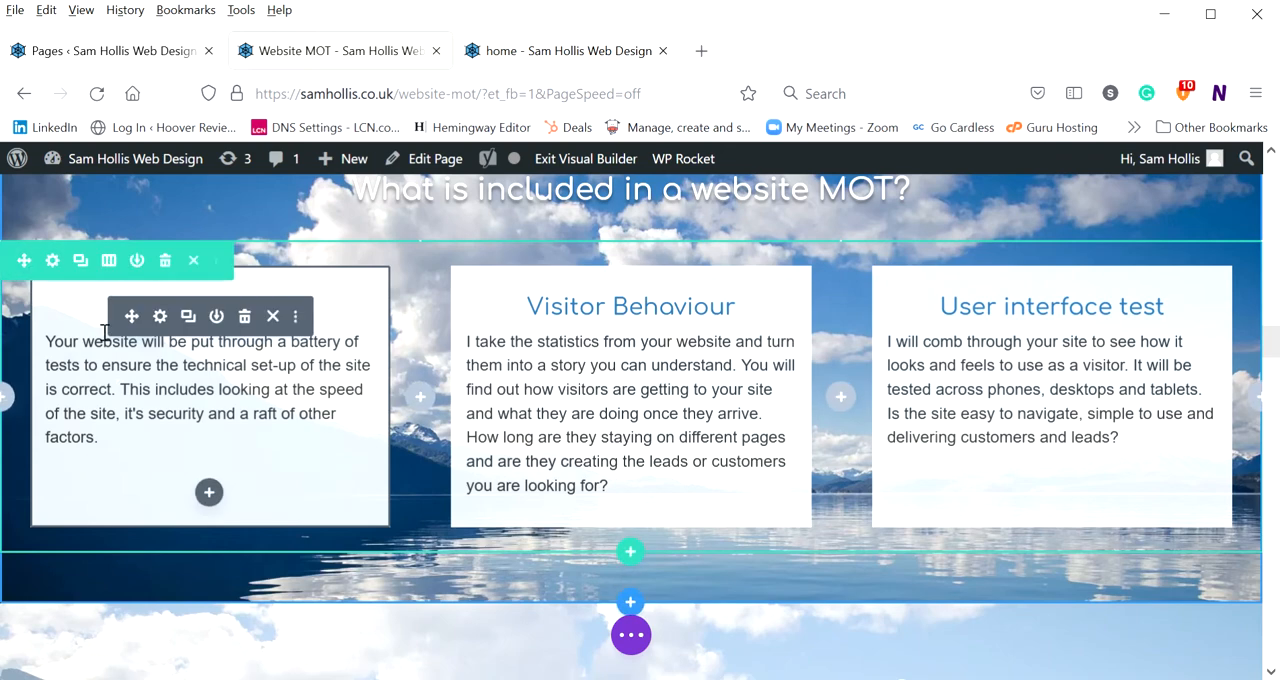
{"action": "scroll", "coordinate": [151, 342], "scroll_direction": "up", "scroll_amount": 1}
{"action": "scroll", "coordinate": [151, 342], "scroll_direction": "up", "scroll_amount": 3}
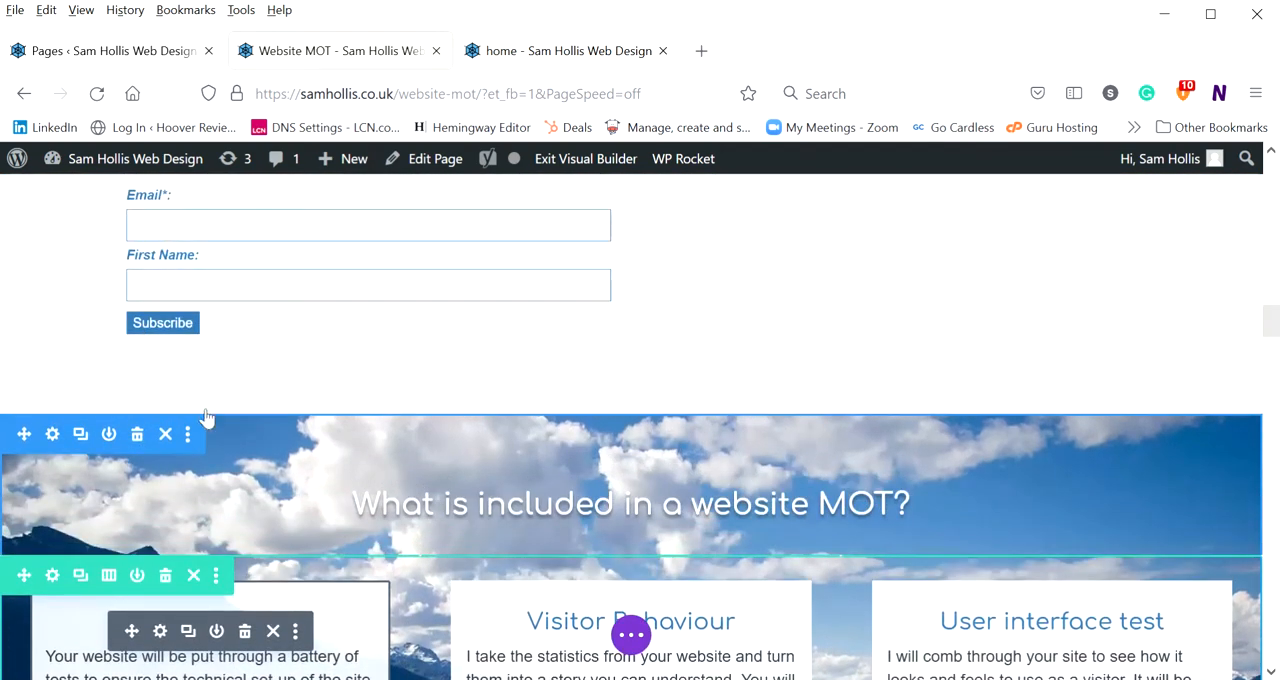
{"action": "scroll", "coordinate": [378, 455], "scroll_direction": "down", "scroll_amount": 2}
{"action": "scroll", "coordinate": [378, 455], "scroll_direction": "down", "scroll_amount": 1}
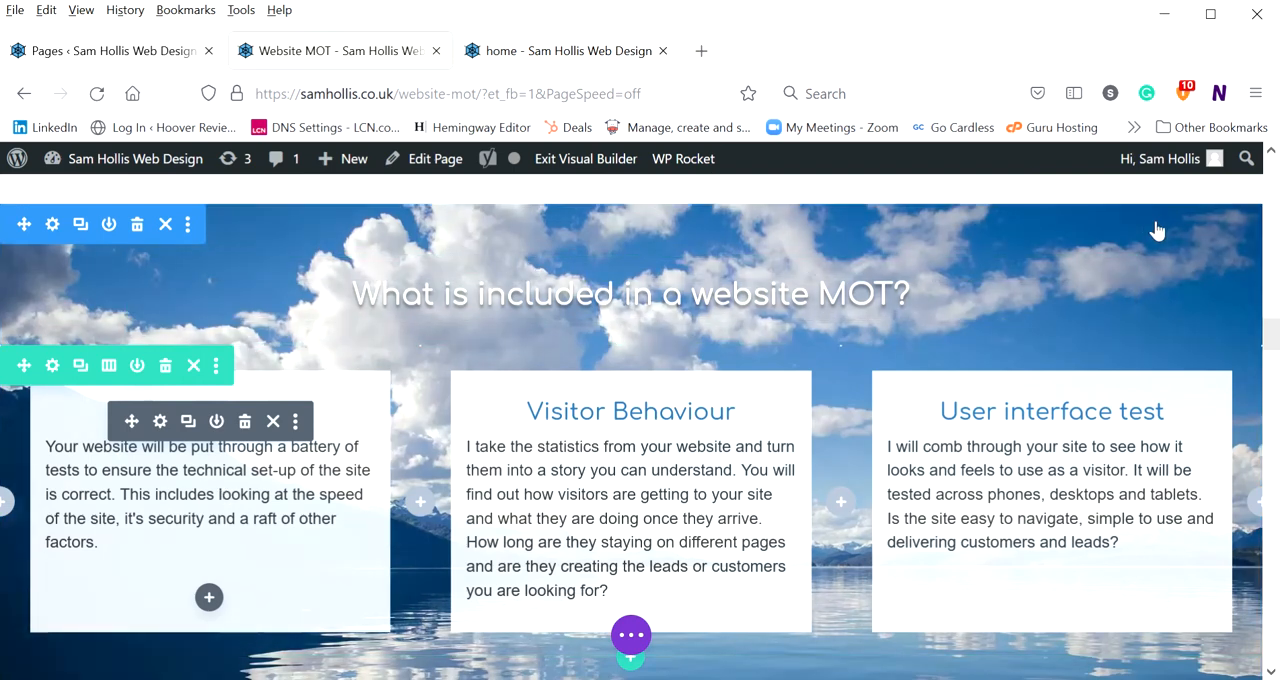
Look at the settings of the "What is included in a website MOT?" section and its three-column row, discarding both without changes
{"action": "left_click", "coordinate": [55, 226]}
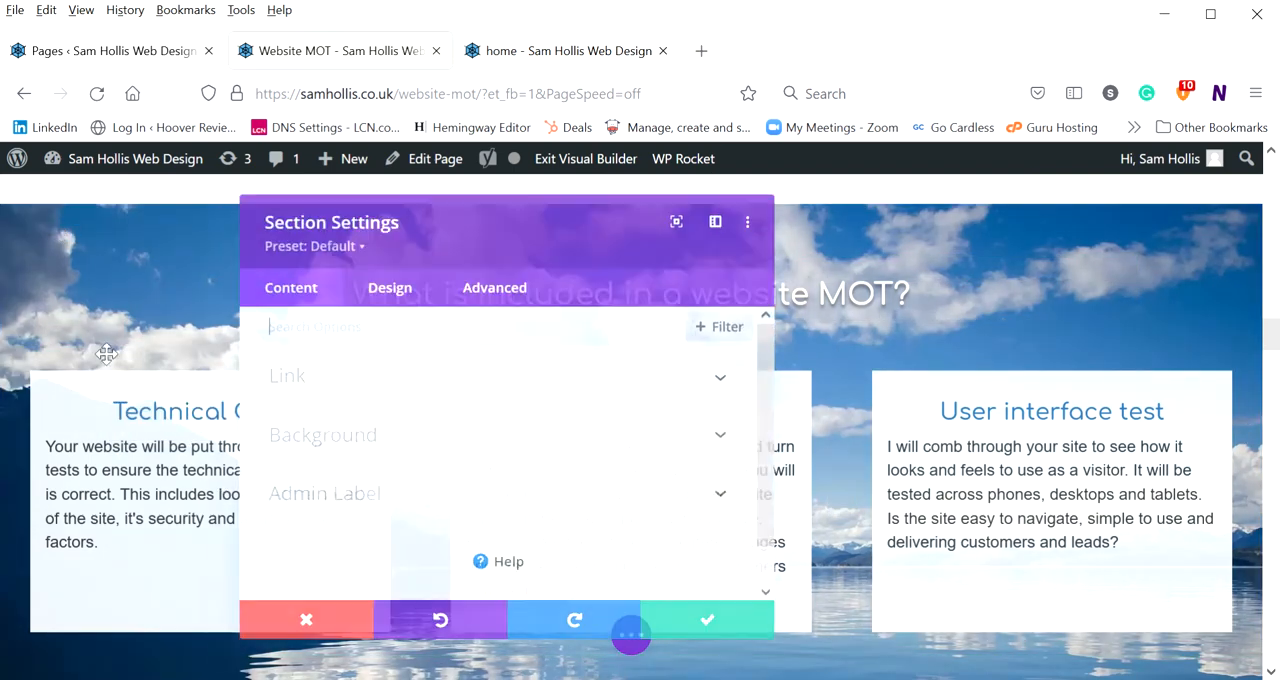
{"action": "left_click", "coordinate": [296, 627]}
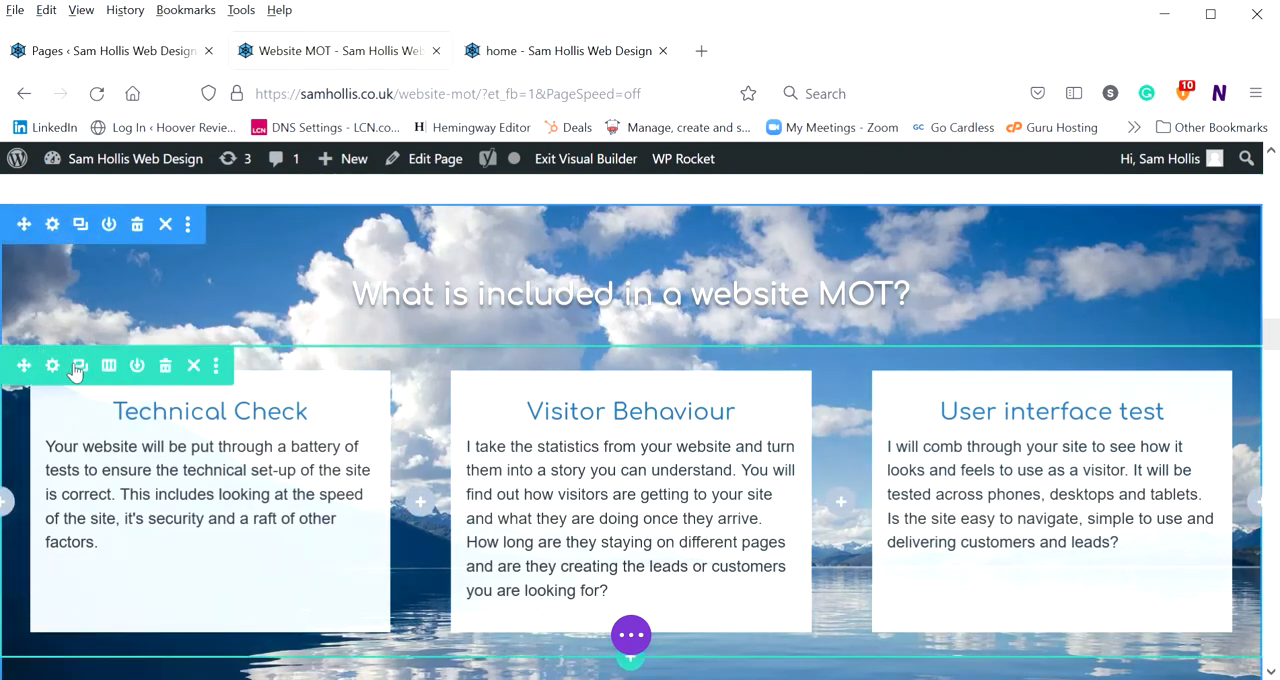
{"action": "left_click", "coordinate": [51, 365]}
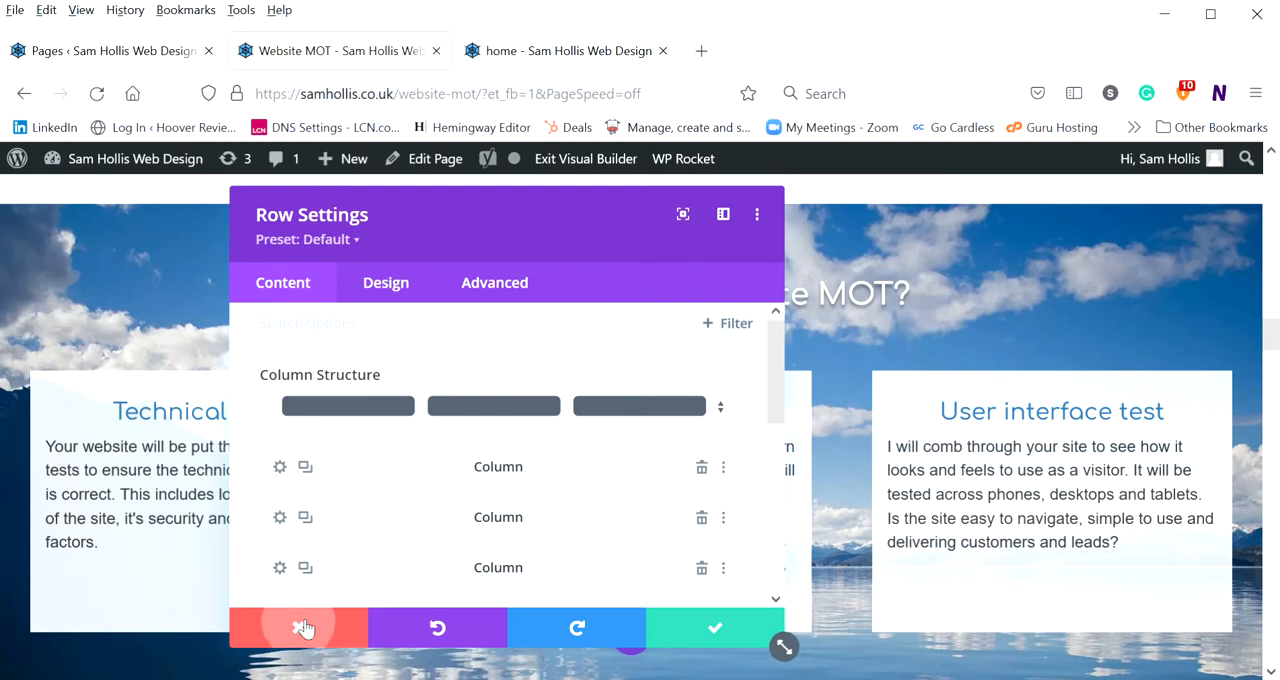
{"action": "left_click", "coordinate": [303, 628]}
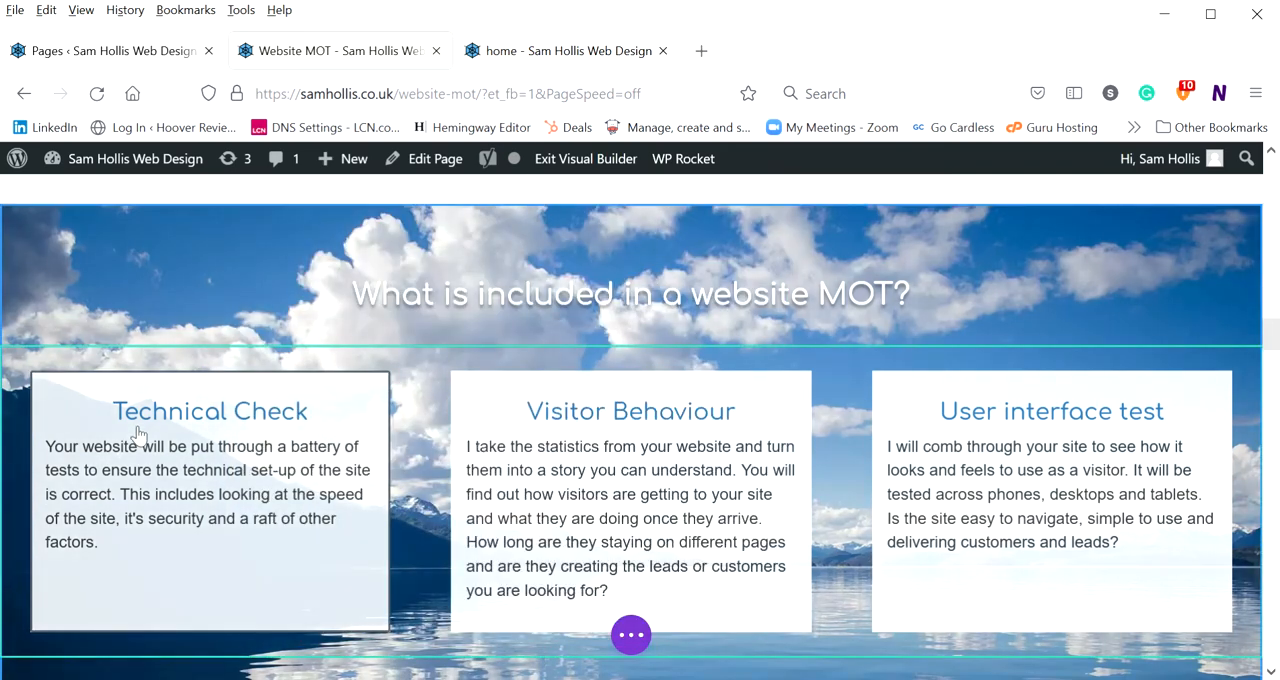
View the Technical Check text module's settings and close them without changes
{"action": "mouse_move", "coordinate": [145, 435]}
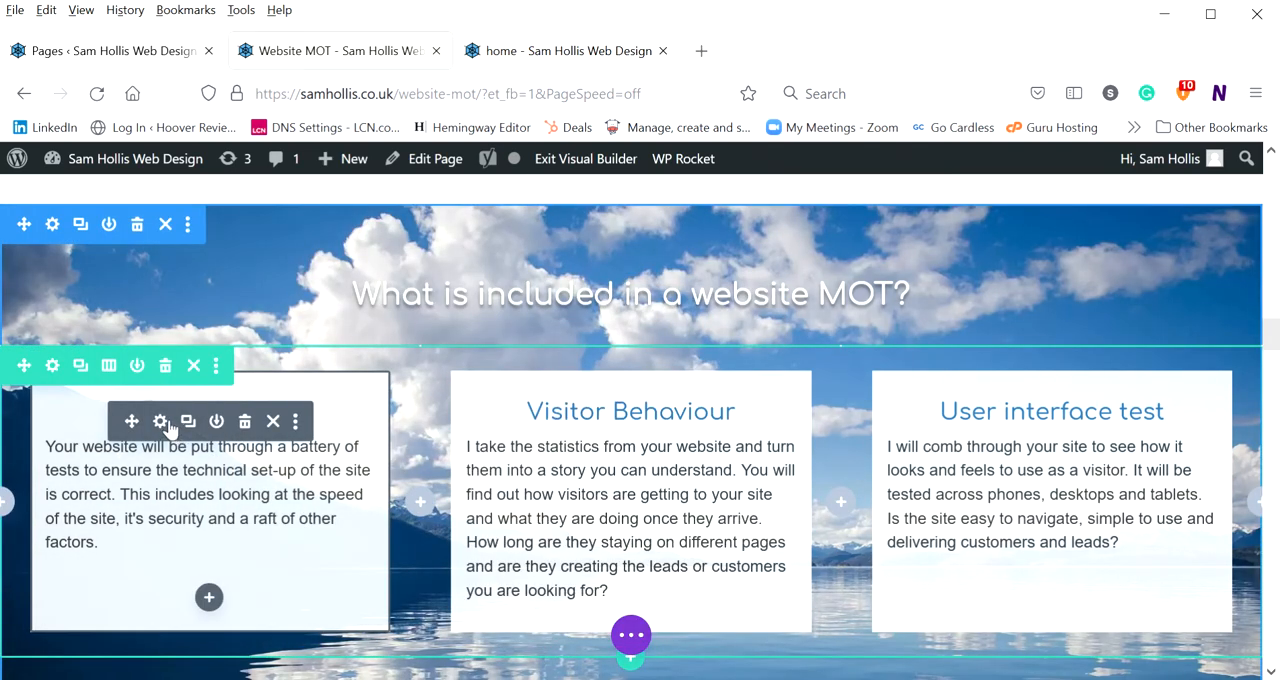
{"action": "left_click", "coordinate": [160, 421]}
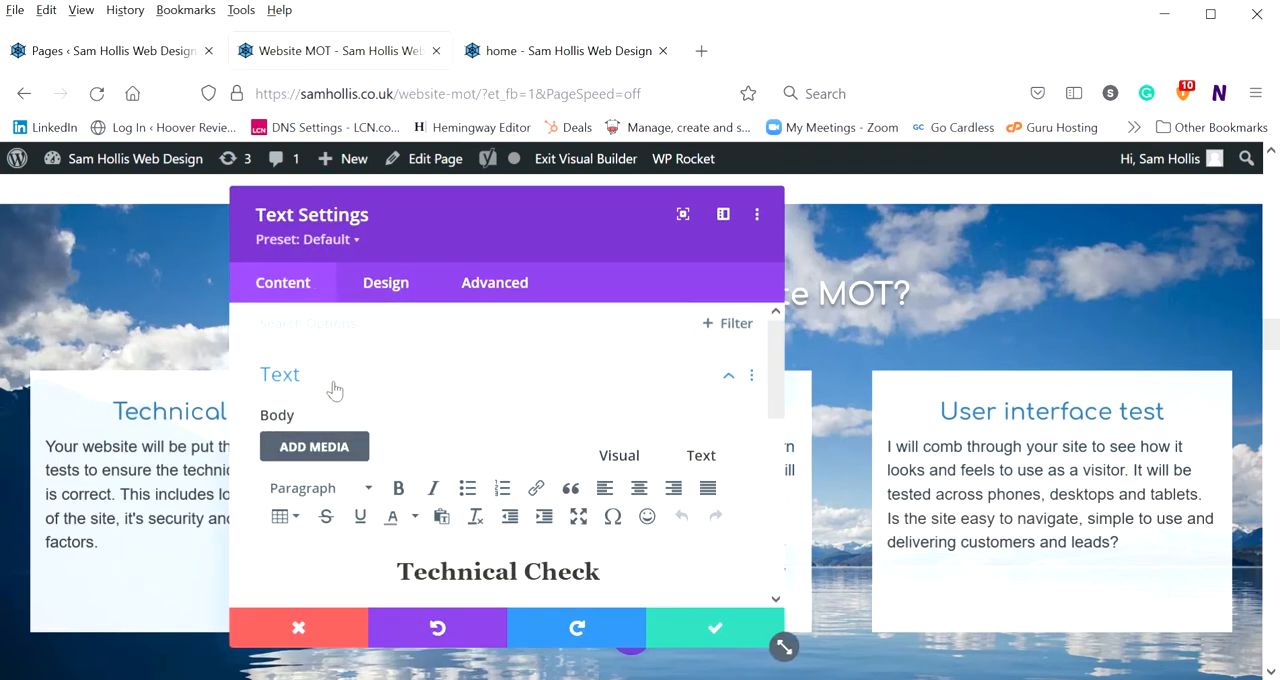
{"action": "left_click", "coordinate": [296, 625]}
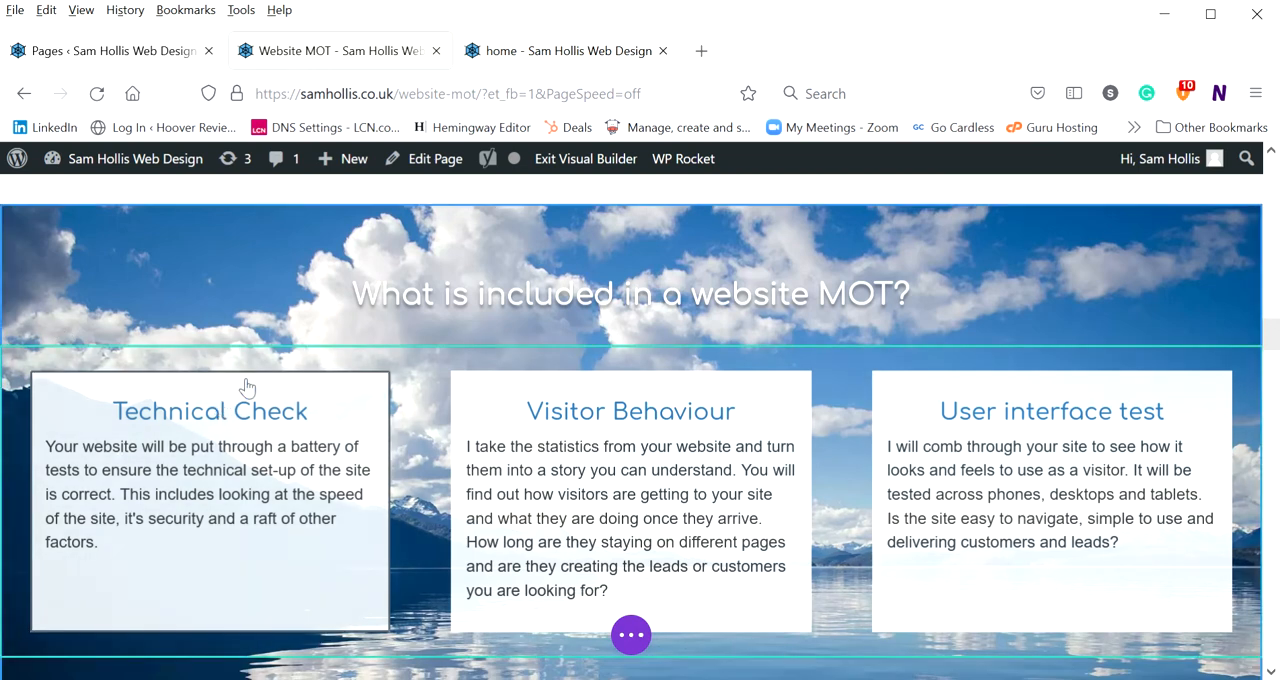
Reopen the Technical Check module's settings and bring up its body text in the editor
{"action": "left_click", "coordinate": [222, 469]}
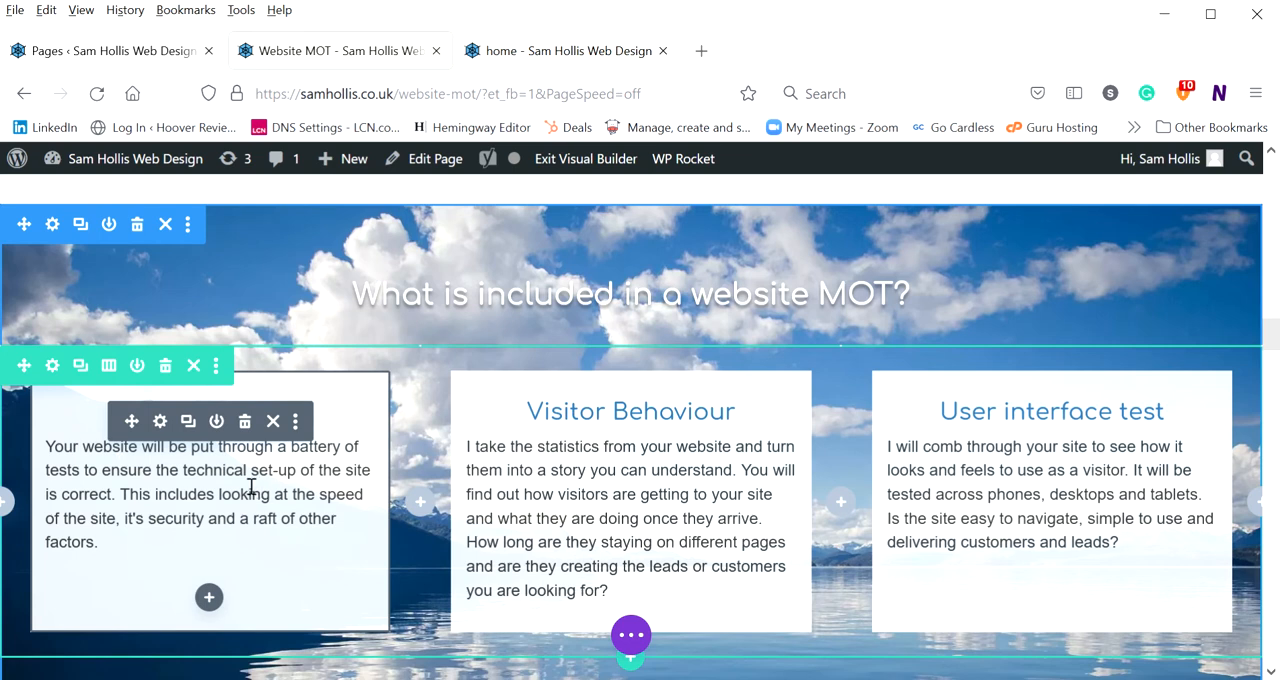
{"action": "left_click", "coordinate": [160, 421]}
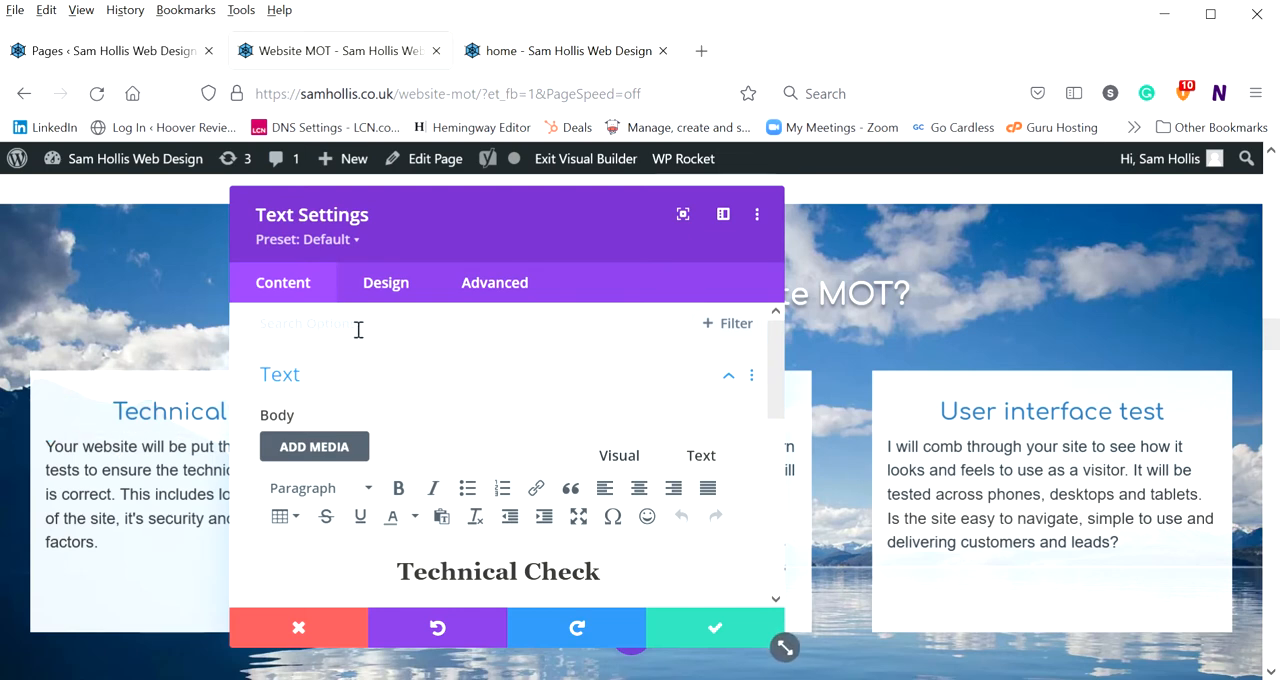
{"action": "scroll", "coordinate": [338, 355], "scroll_direction": "down", "scroll_amount": 5}
{"action": "scroll", "coordinate": [338, 363], "scroll_direction": "up", "scroll_amount": 5}
{"action": "scroll", "coordinate": [414, 460], "scroll_direction": "down", "scroll_amount": 1}
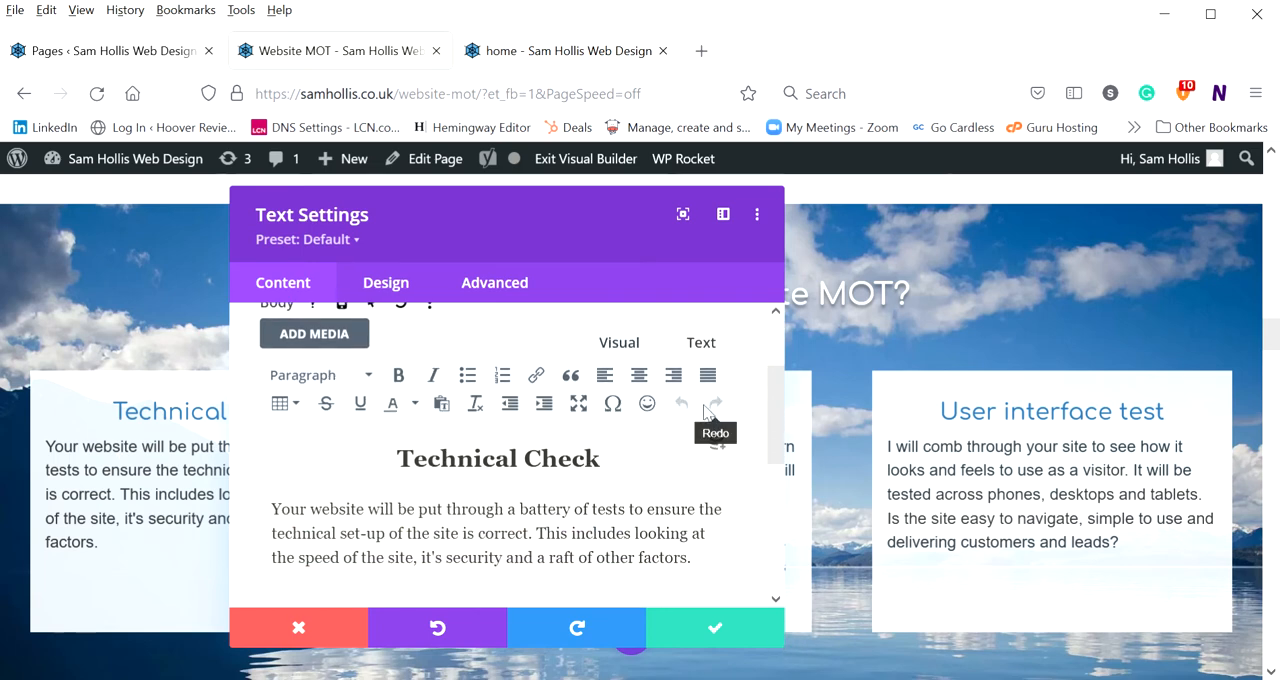
Examine the paragraph styles of the Technical Check heading and body text, and the formatting options available in the editor
{"action": "left_click", "coordinate": [430, 460]}
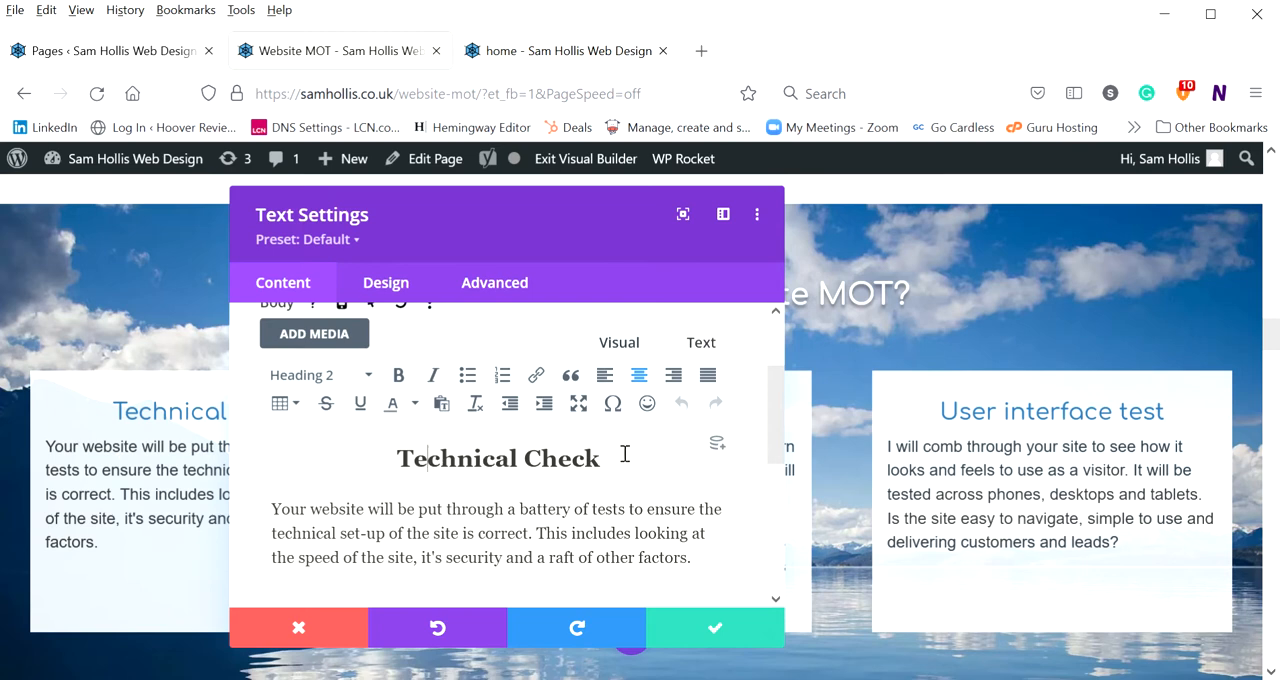
{"action": "left_click_drag", "start_coordinate": [612, 458], "coordinate": [443, 460]}
{"action": "left_click", "coordinate": [452, 466]}
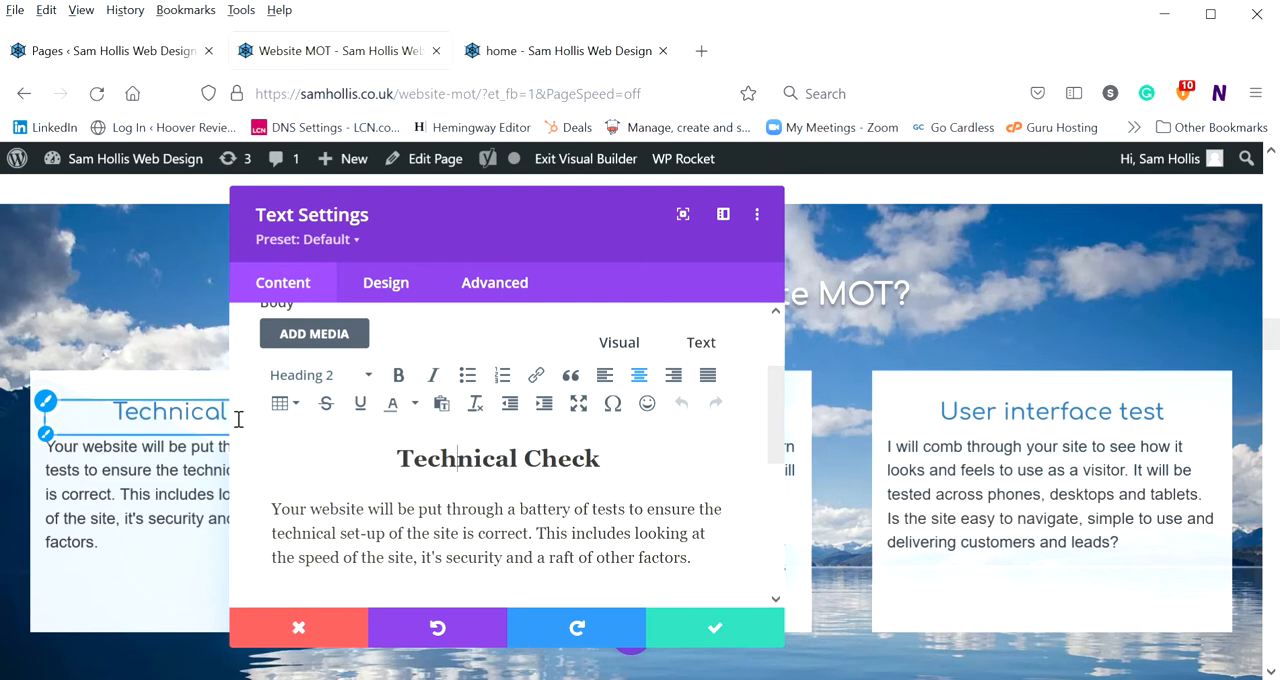
{"action": "left_click", "coordinate": [279, 533]}
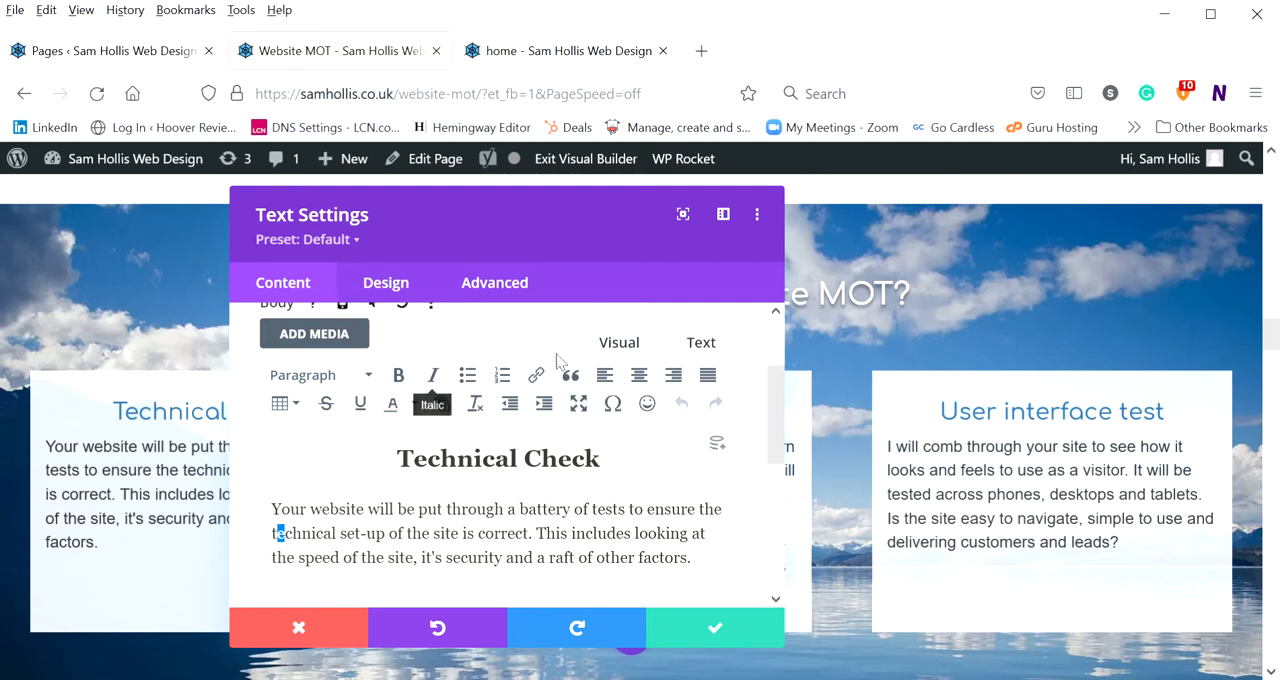
{"action": "scroll", "coordinate": [428, 430], "scroll_direction": "down", "scroll_amount": 2}
{"action": "scroll", "coordinate": [380, 440], "scroll_direction": "up", "scroll_amount": 5}
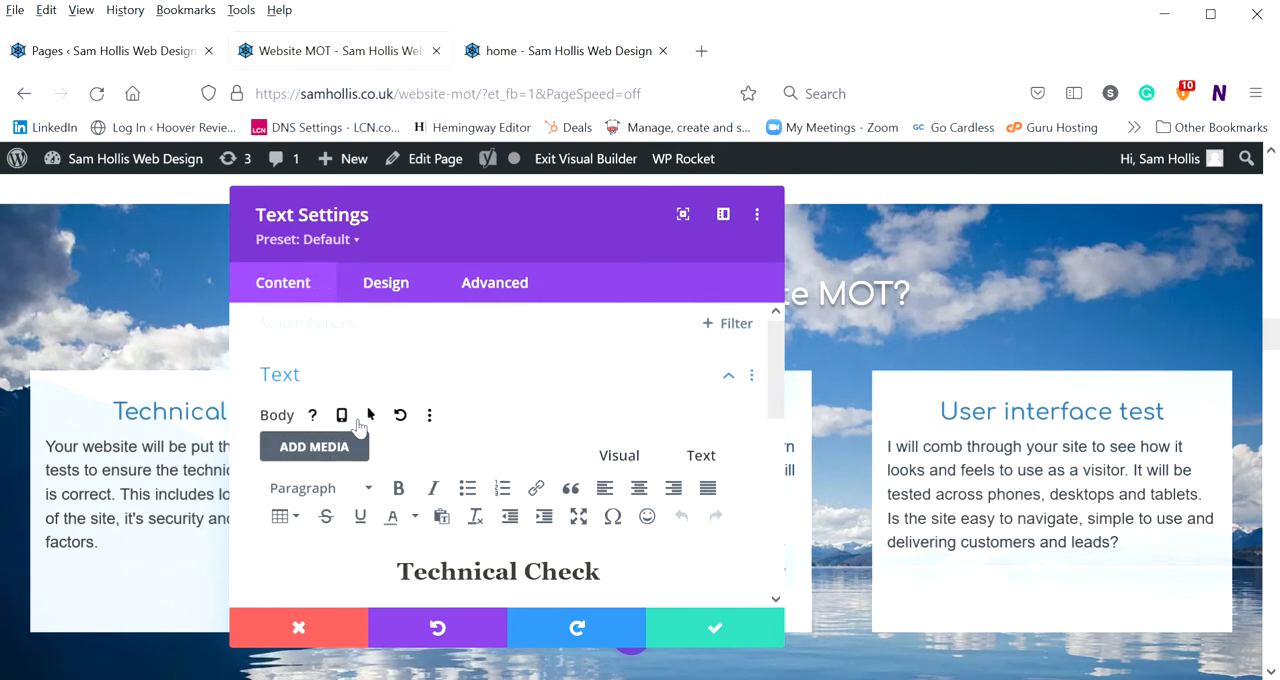
{"action": "scroll", "coordinate": [523, 387], "scroll_direction": "down", "scroll_amount": 5}
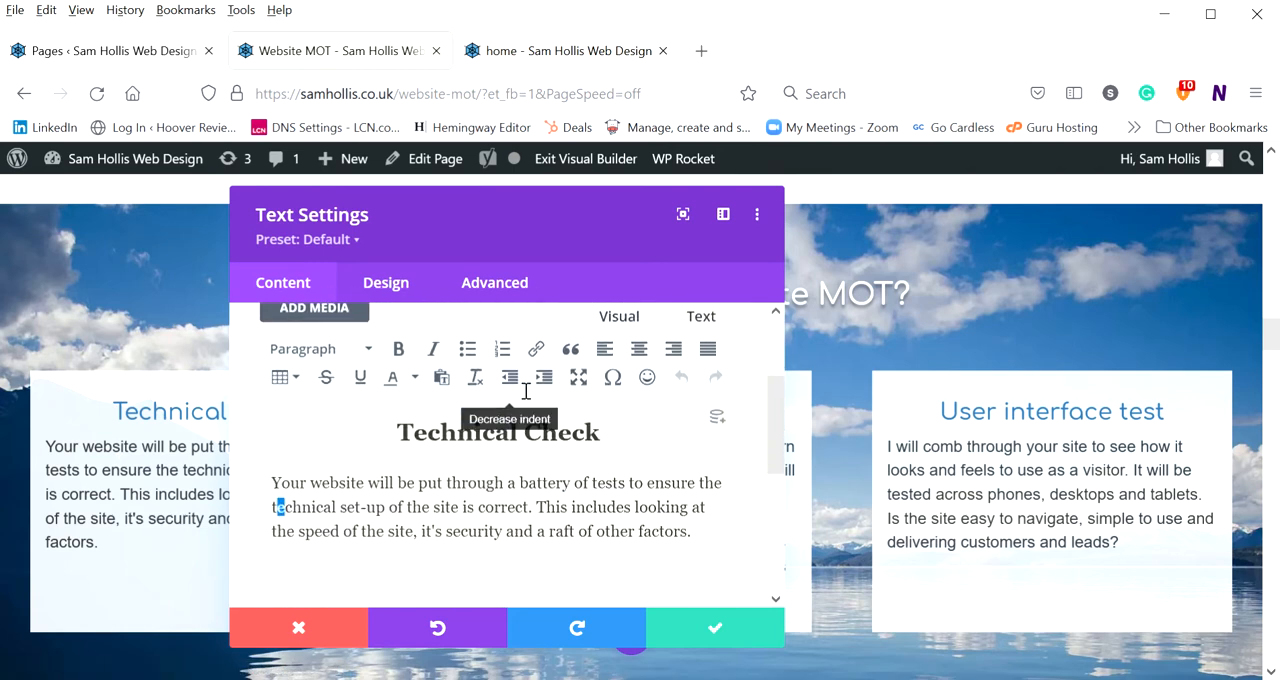
Expand the module's Link settings, move the settings dialog clear of the Technical Check box, and activate the Module Link URL field
{"action": "scroll", "coordinate": [524, 390], "scroll_direction": "up", "scroll_amount": 2}
{"action": "left_click", "coordinate": [460, 445]}
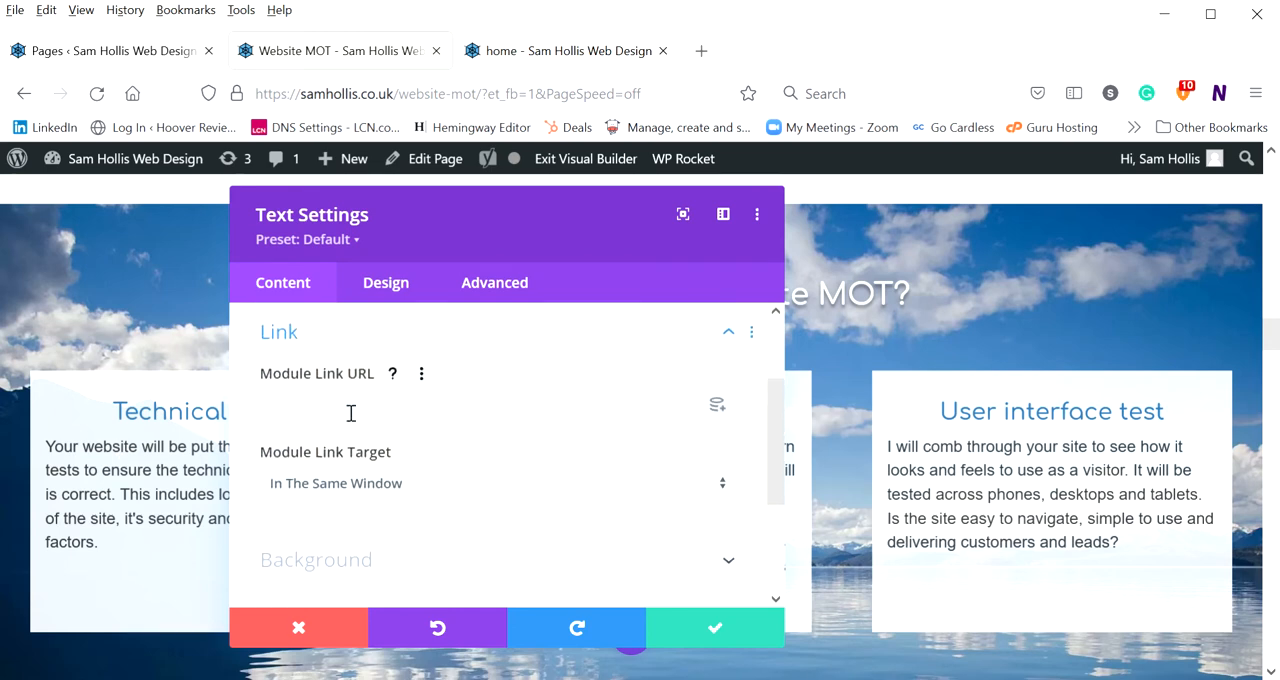
{"action": "left_click_drag", "start_coordinate": [374, 214], "coordinate": [790, 203]}
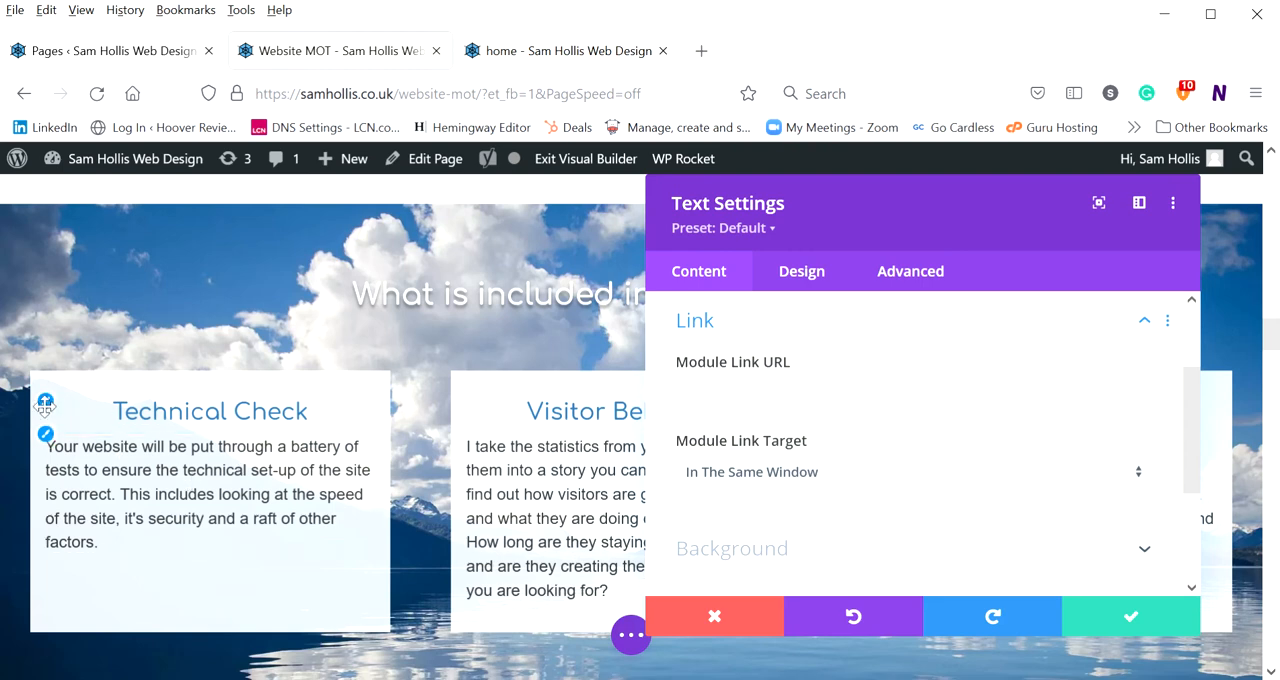
{"action": "left_click", "coordinate": [755, 411]}
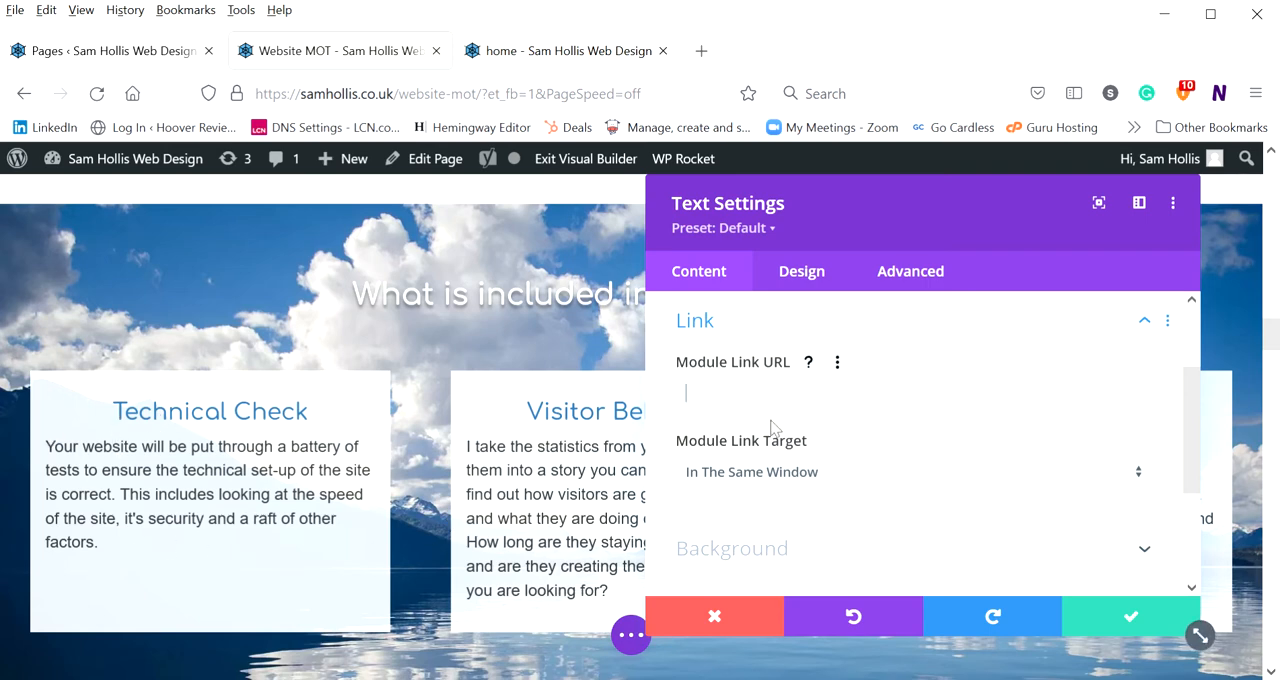
View the Module Link Target options and keep In The Same Window selected
{"action": "scroll", "coordinate": [768, 428], "scroll_direction": "down", "scroll_amount": 2}
{"action": "left_click", "coordinate": [795, 368]}
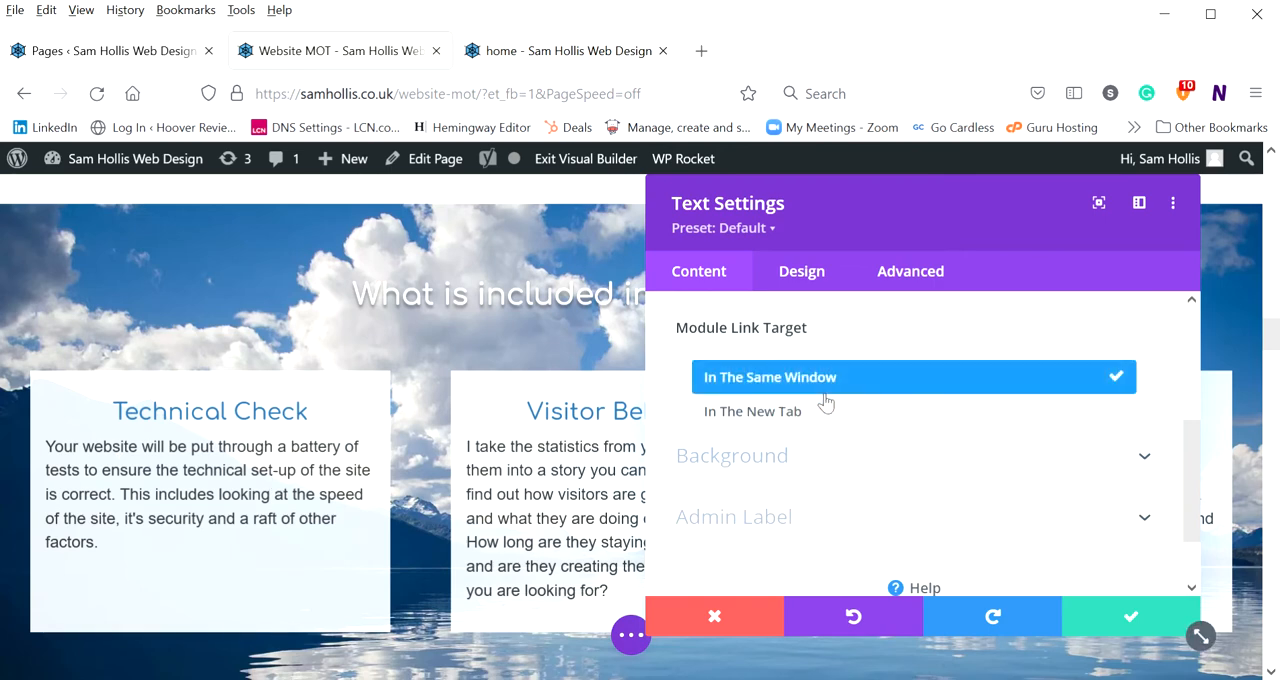
{"action": "scroll", "coordinate": [820, 415], "scroll_direction": "down", "scroll_amount": 1}
{"action": "scroll", "coordinate": [779, 370], "scroll_direction": "up", "scroll_amount": 2}
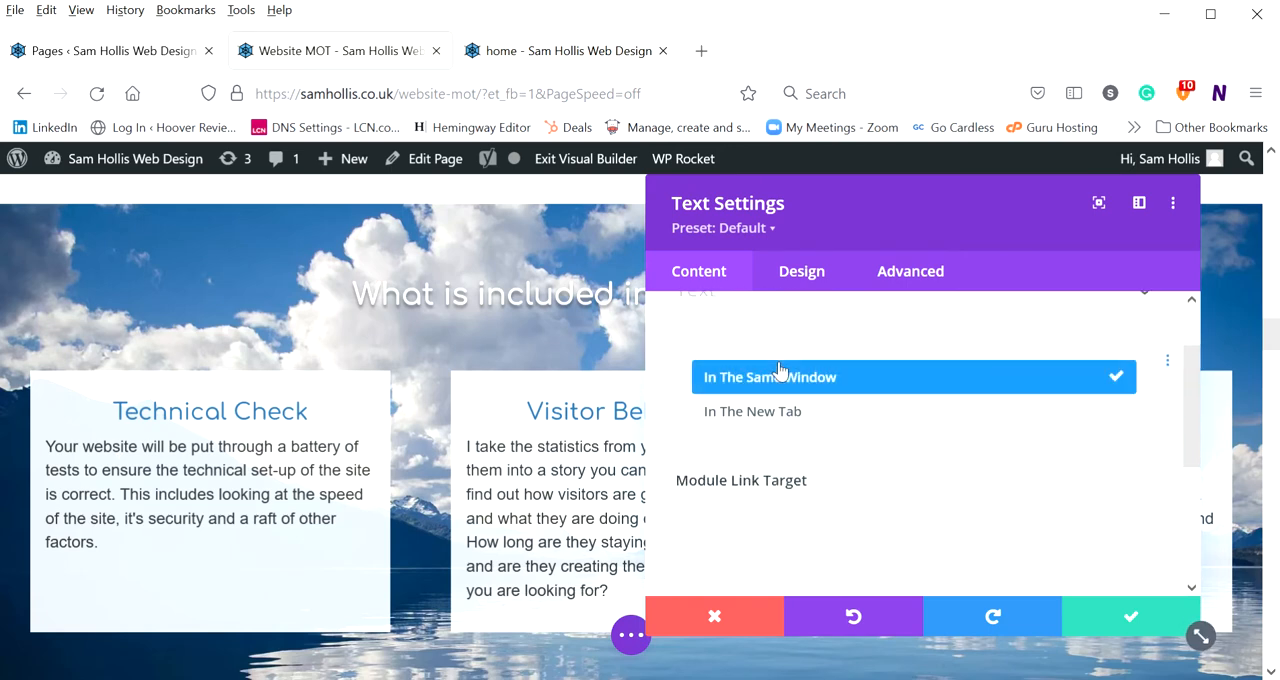
{"action": "left_click", "coordinate": [790, 377]}
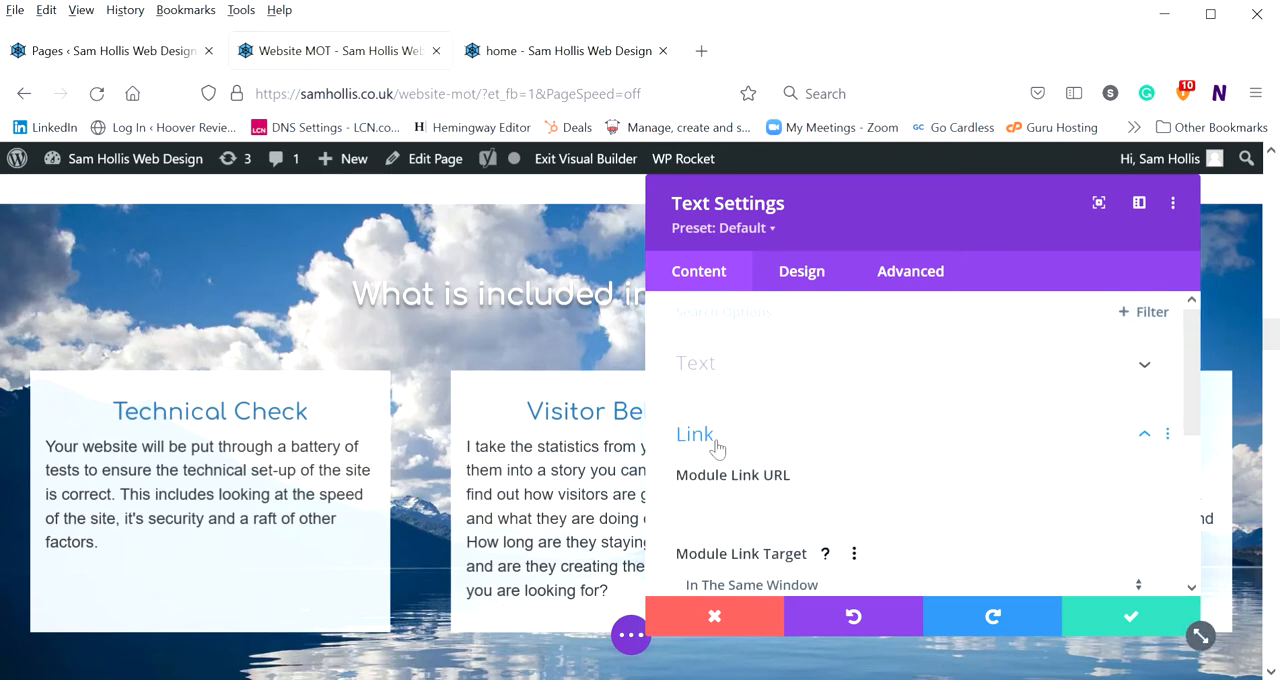
Collapse the Link settings and expand the Background settings of the text module
{"action": "left_click", "coordinate": [712, 441]}
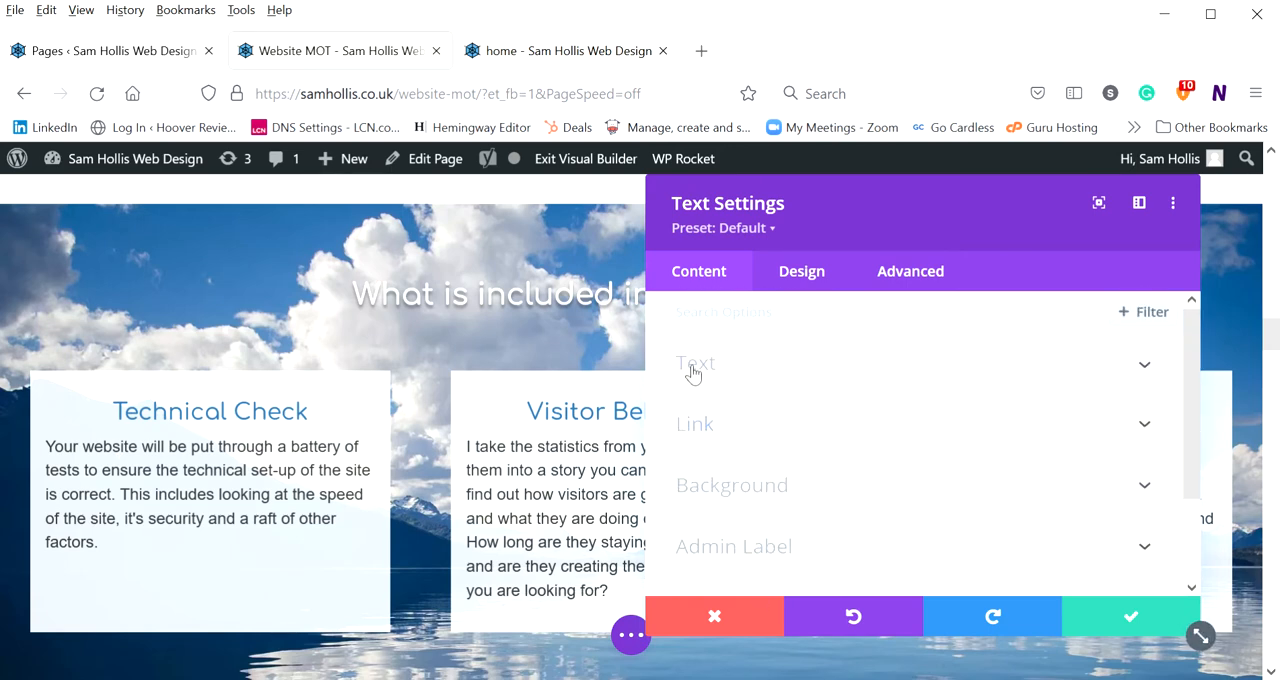
{"action": "left_click", "coordinate": [760, 487]}
{"action": "left_click", "coordinate": [768, 336]}
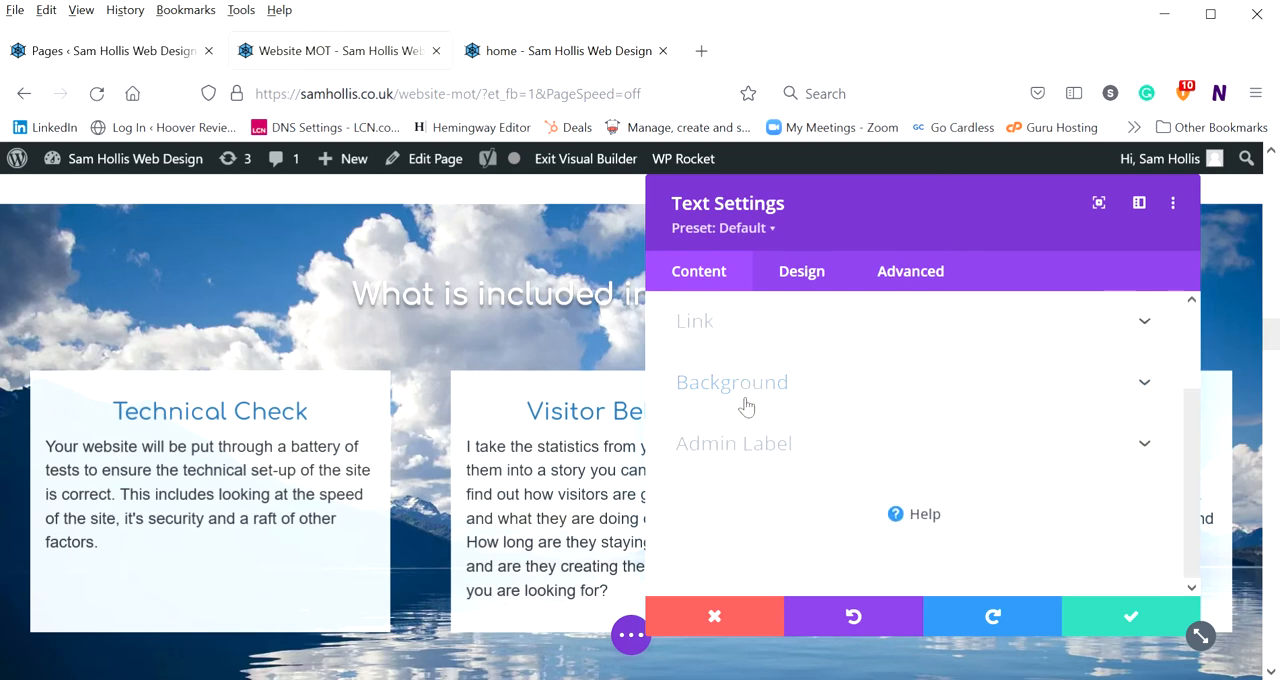
{"action": "left_click", "coordinate": [737, 398]}
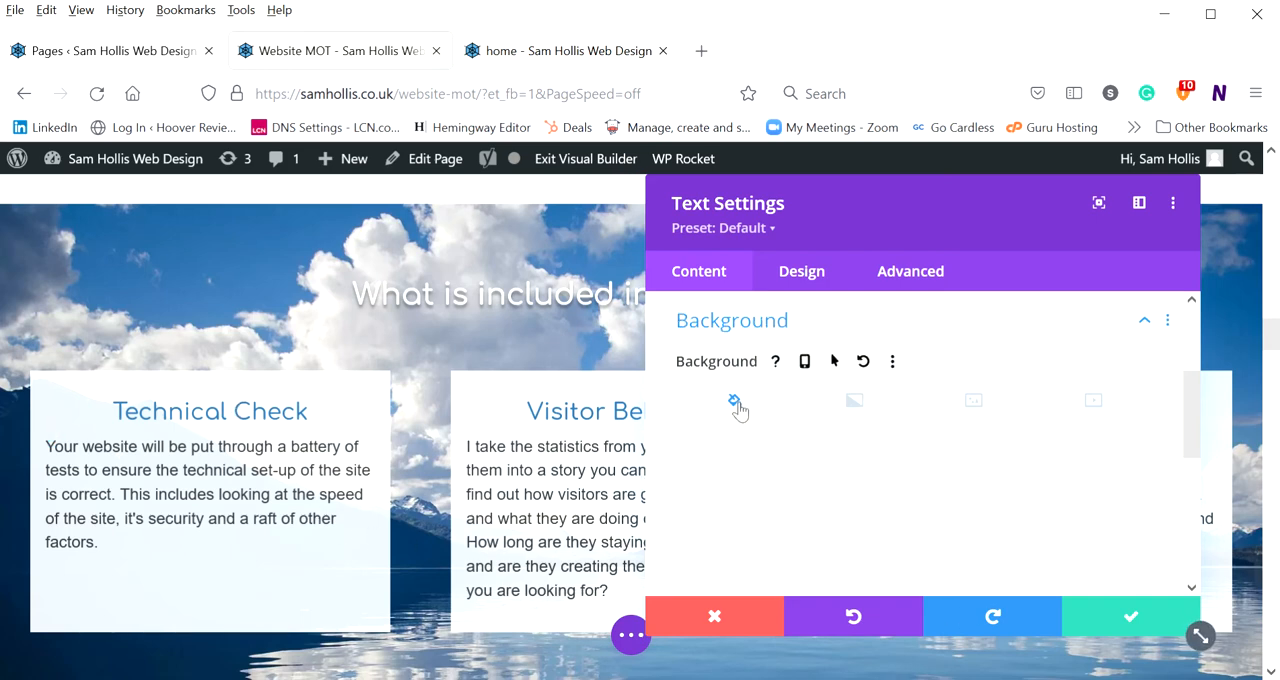
Look through the gradient, image and video background types and return to the background colour swatches
{"action": "left_click", "coordinate": [854, 405]}
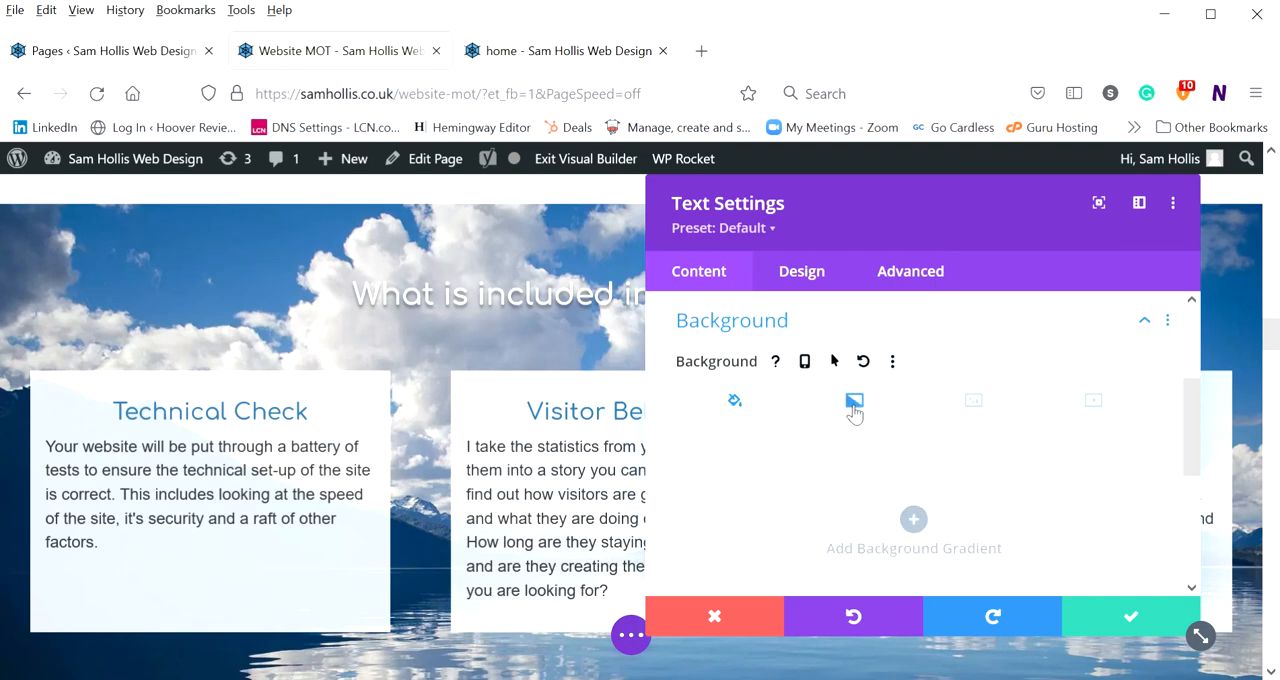
{"action": "left_click", "coordinate": [973, 402]}
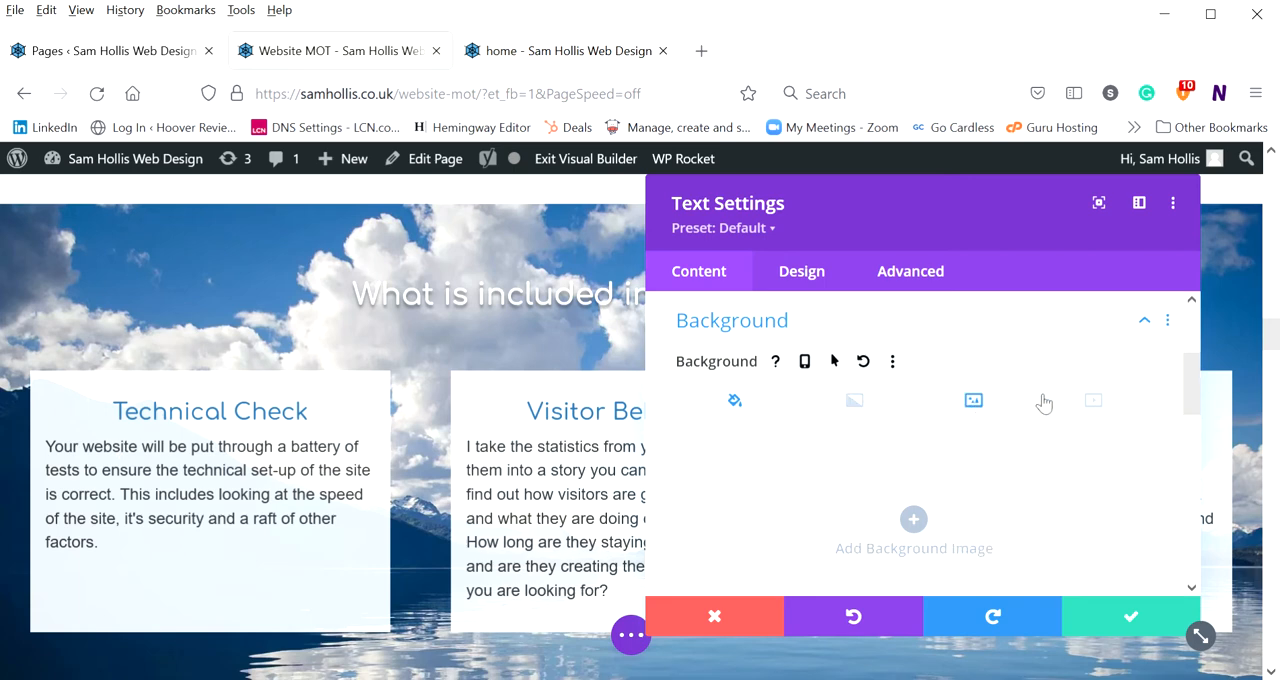
{"action": "left_click", "coordinate": [1095, 401]}
{"action": "left_click", "coordinate": [758, 403]}
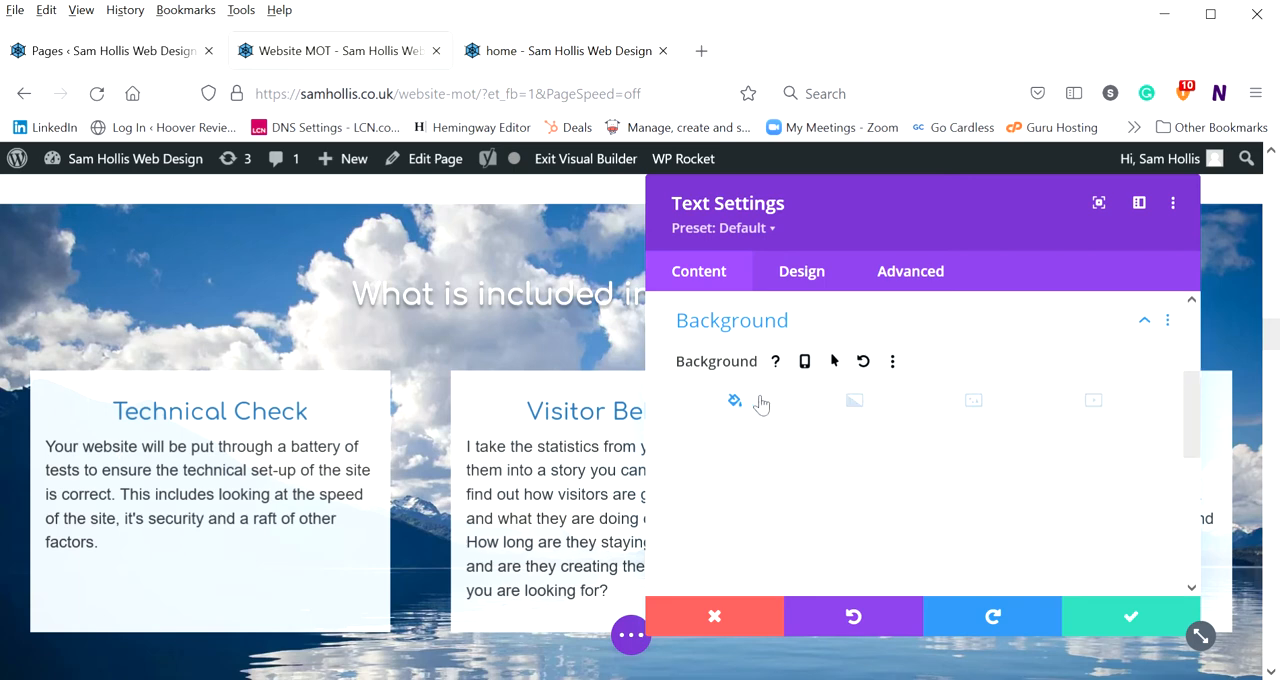
{"action": "scroll", "coordinate": [760, 404], "scroll_direction": "down", "scroll_amount": 2}
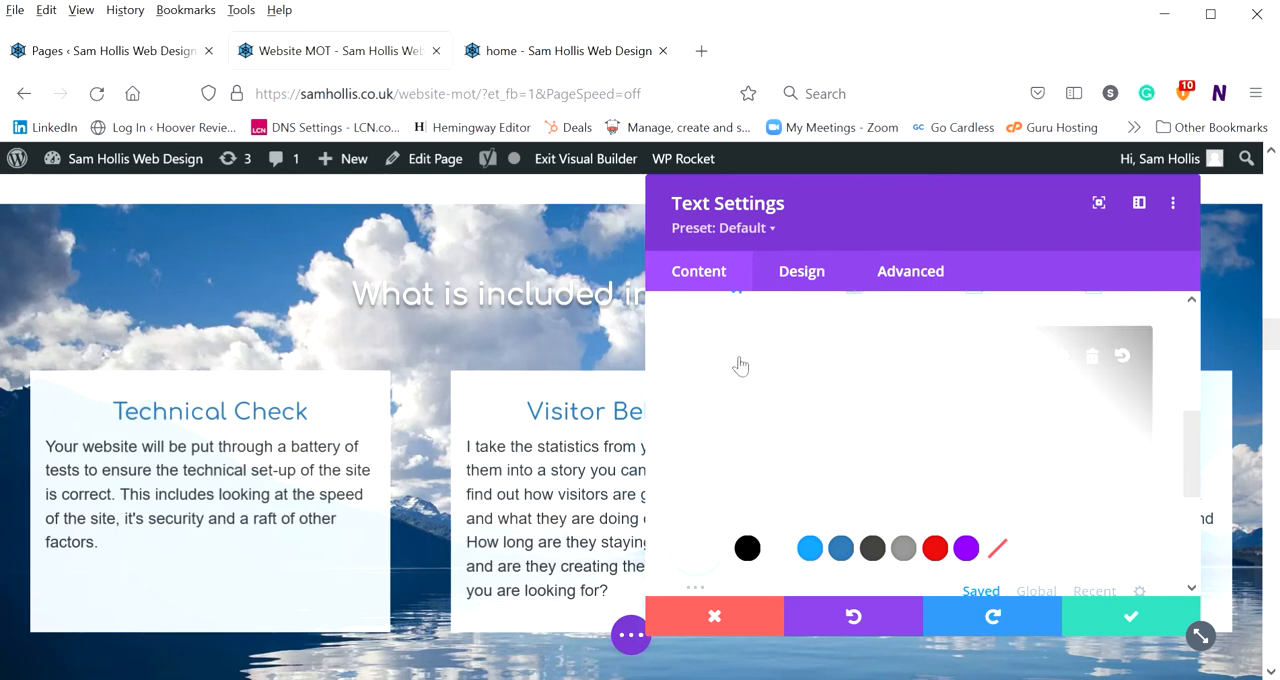
Try the background colour rgba(255,58,58,0.82), the bright blue swatch and the #2b6ca3 swatch on the Technical Check box
{"action": "left_click", "coordinate": [1059, 356]}
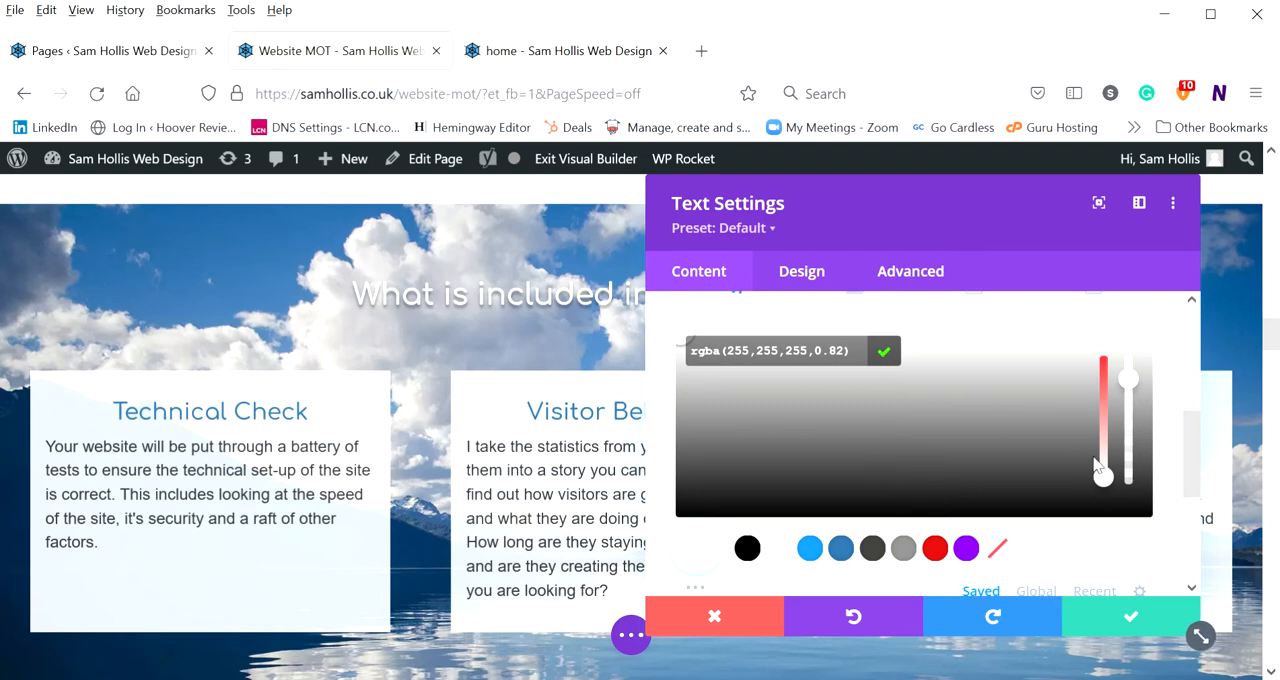
{"action": "left_click_drag", "start_coordinate": [1095, 451], "coordinate": [1103, 384]}
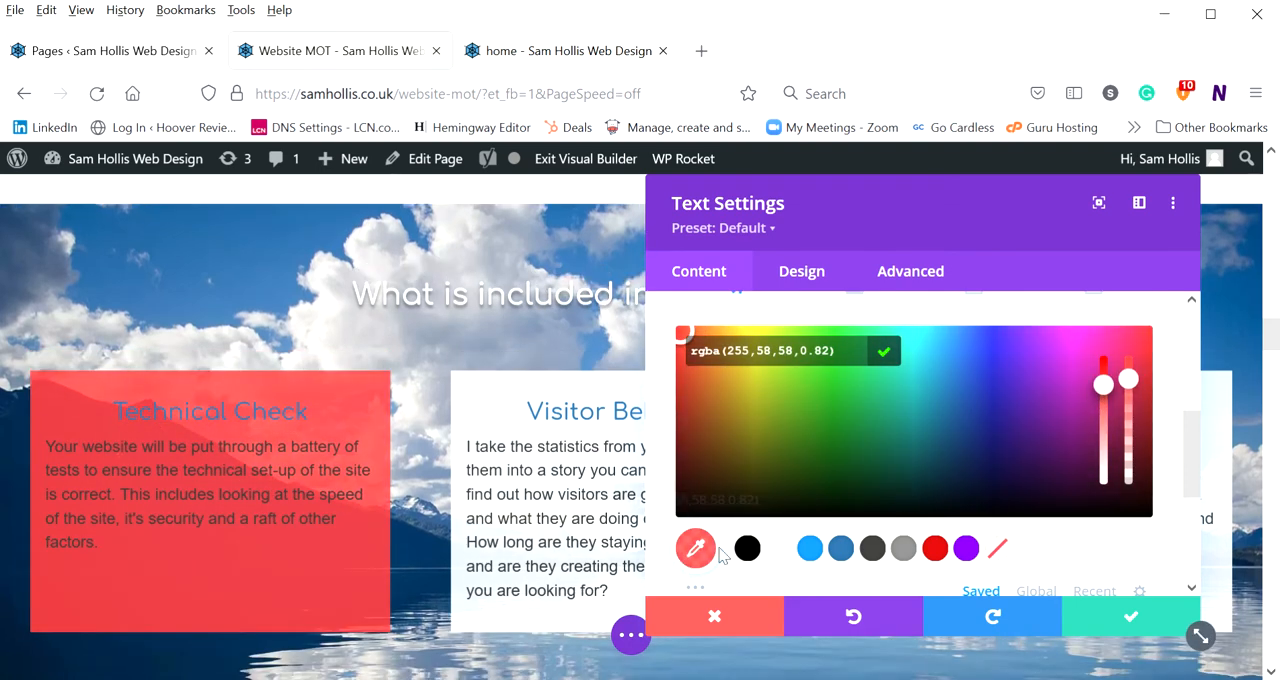
{"action": "left_click", "coordinate": [813, 548]}
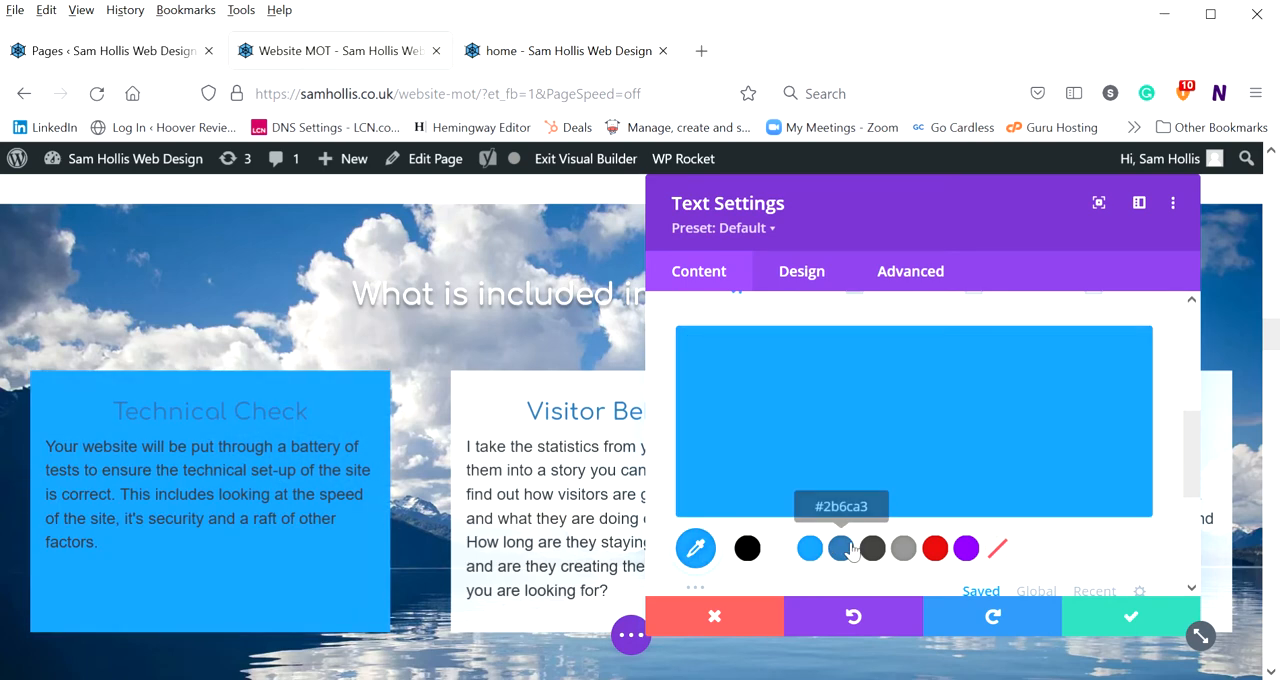
{"action": "left_click", "coordinate": [843, 548]}
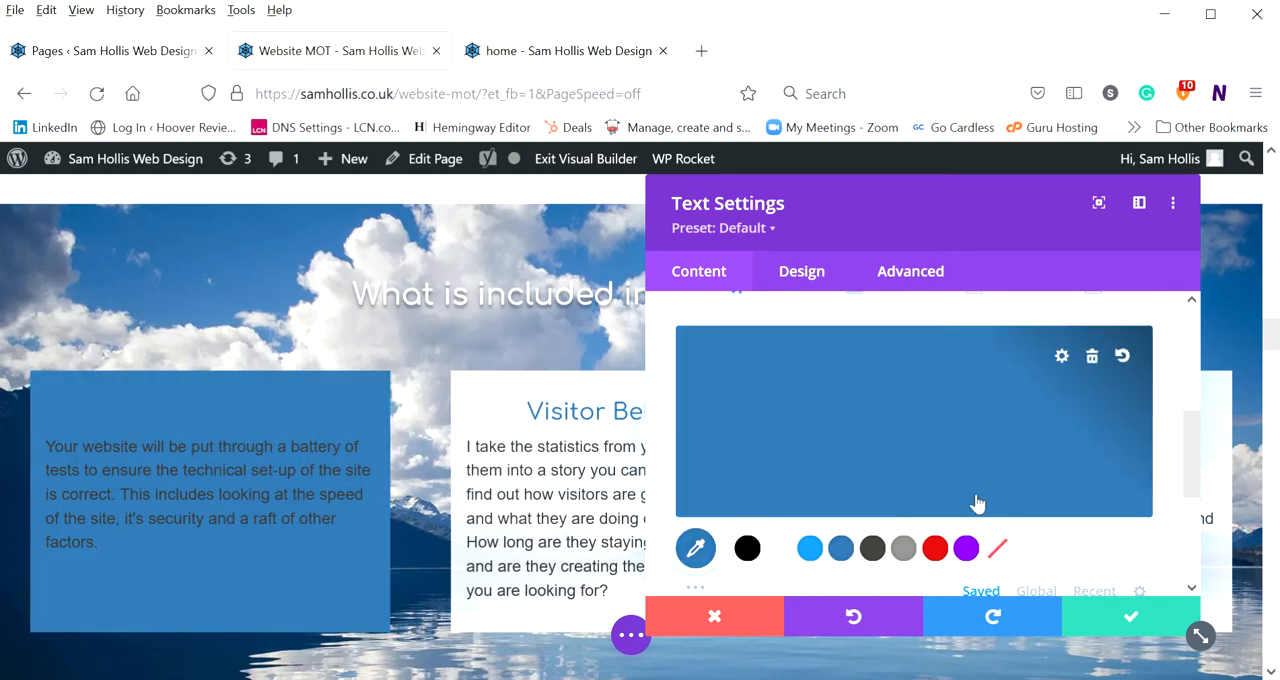
Set the Technical Check box's background colour to the solid white swatch
{"action": "scroll", "coordinate": [910, 454], "scroll_direction": "down", "scroll_amount": 3}
{"action": "scroll", "coordinate": [909, 451], "scroll_direction": "up", "scroll_amount": 5}
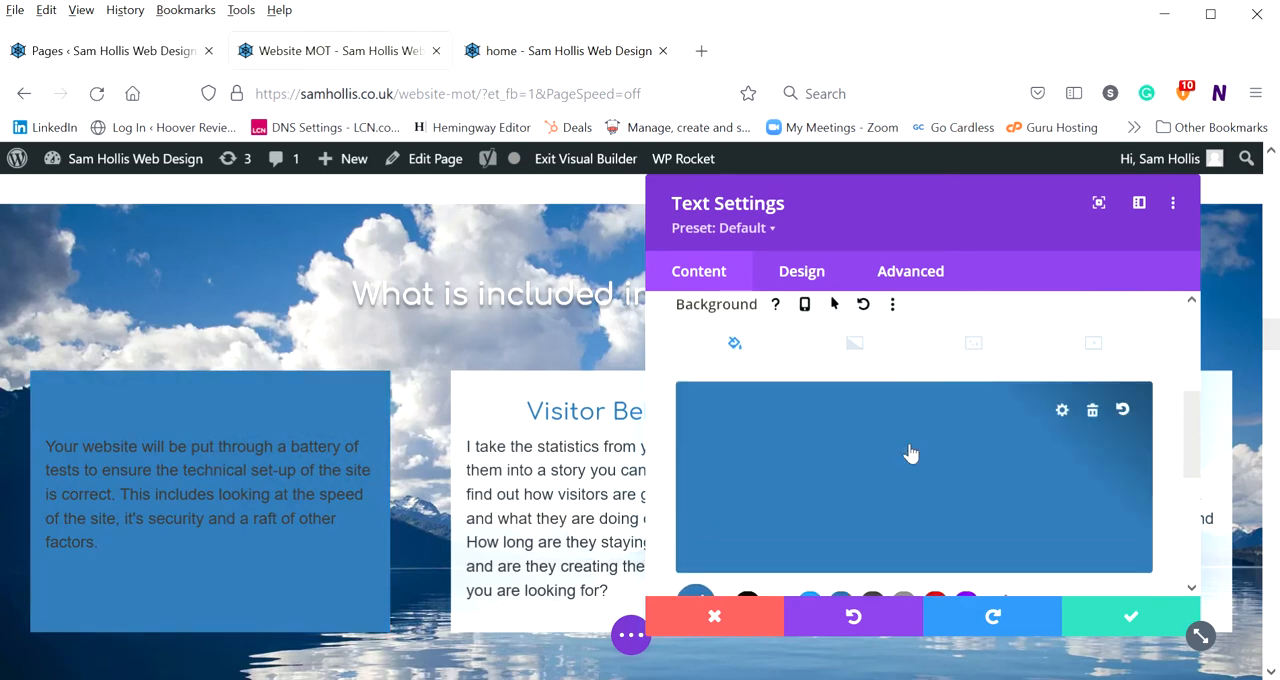
{"action": "scroll", "coordinate": [1040, 470], "scroll_direction": "down", "scroll_amount": 2}
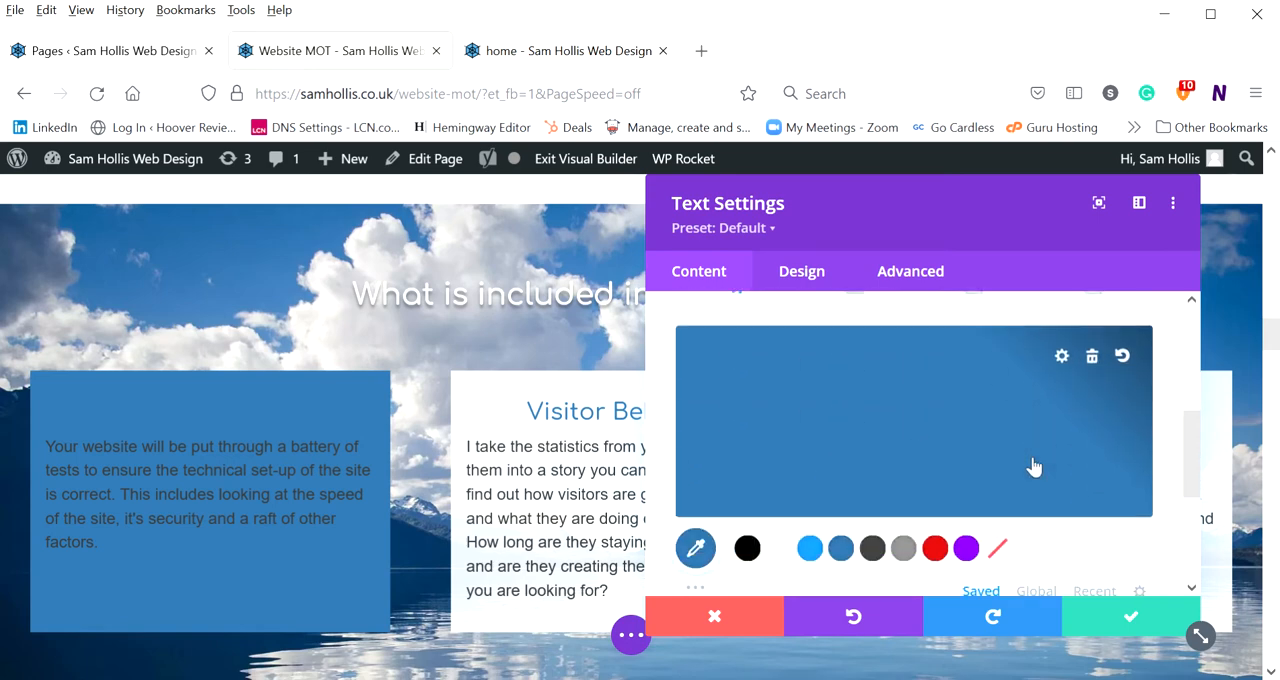
{"action": "left_click", "coordinate": [779, 548]}
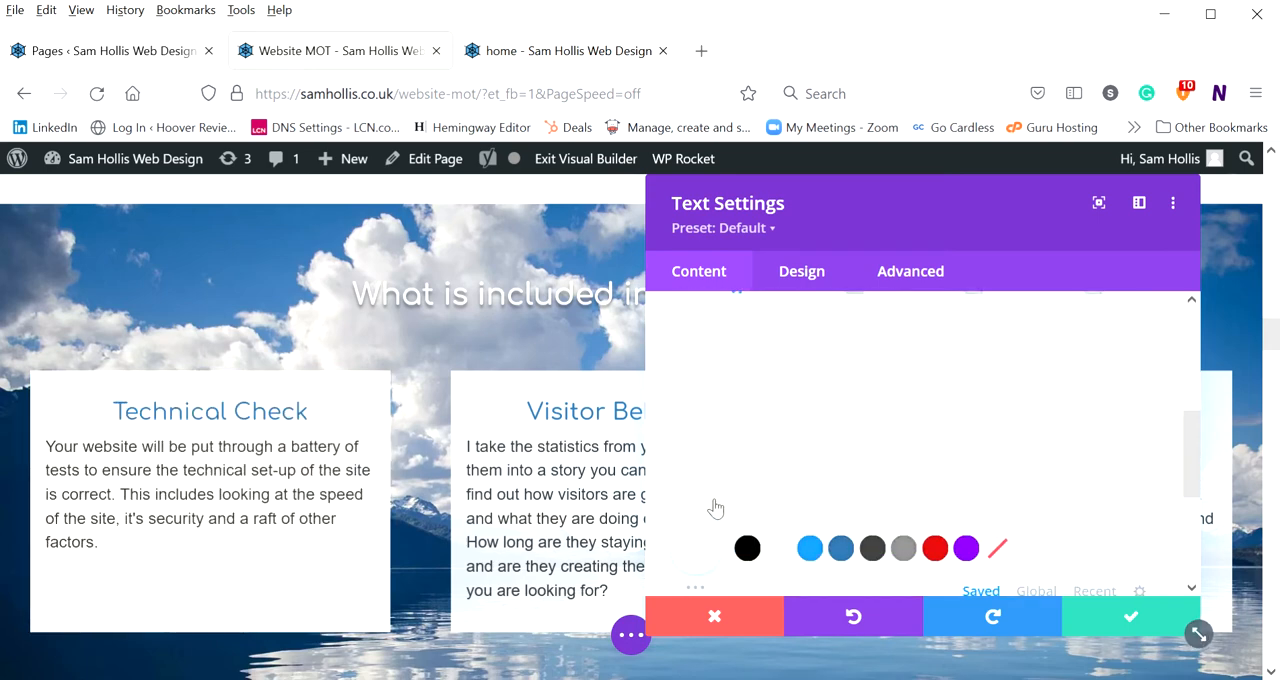
Add a linear background gradient to the Technical Check box with a direction of 102deg and a start position of 18%
{"action": "scroll", "coordinate": [779, 427], "scroll_direction": "up", "scroll_amount": 2}
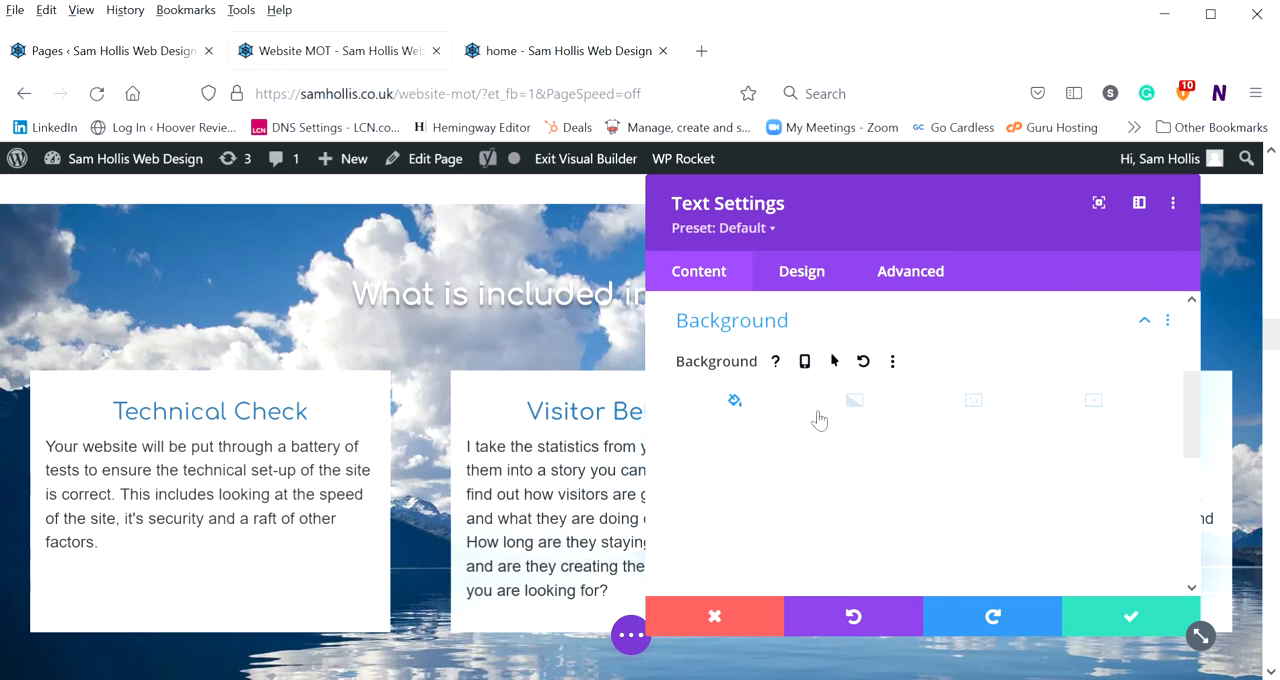
{"action": "left_click", "coordinate": [866, 406]}
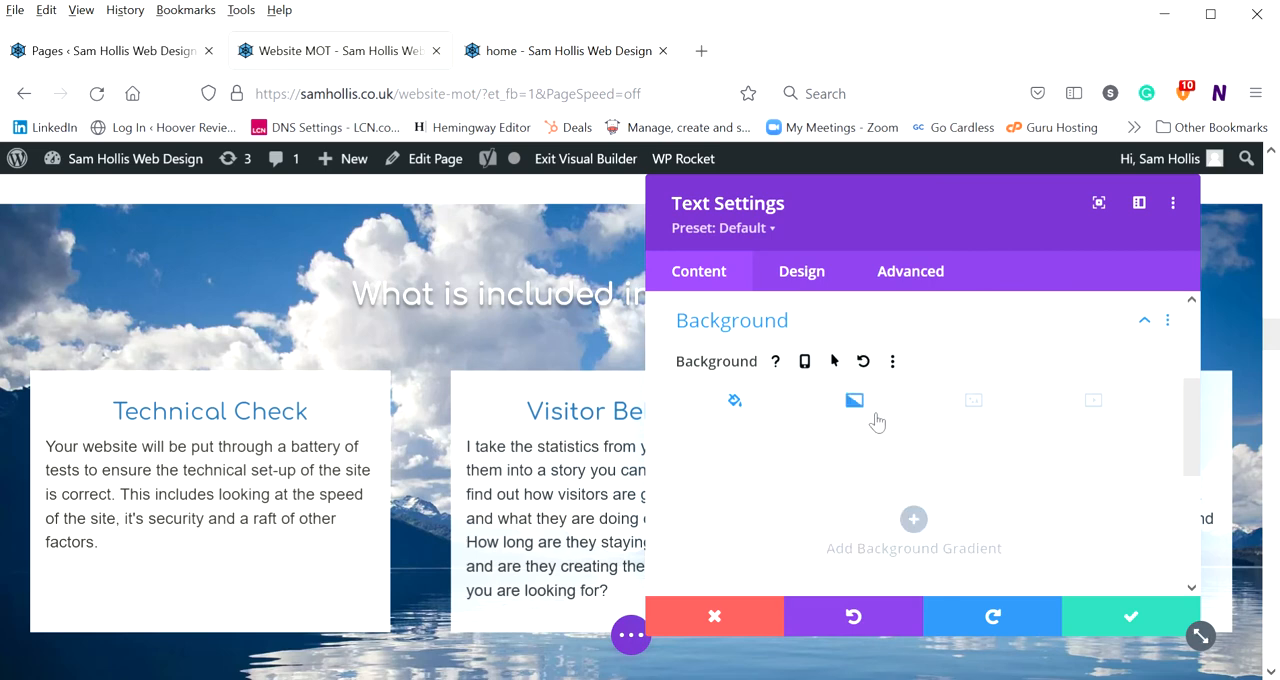
{"action": "left_click", "coordinate": [913, 519]}
{"action": "scroll", "coordinate": [934, 490], "scroll_direction": "down", "scroll_amount": 2}
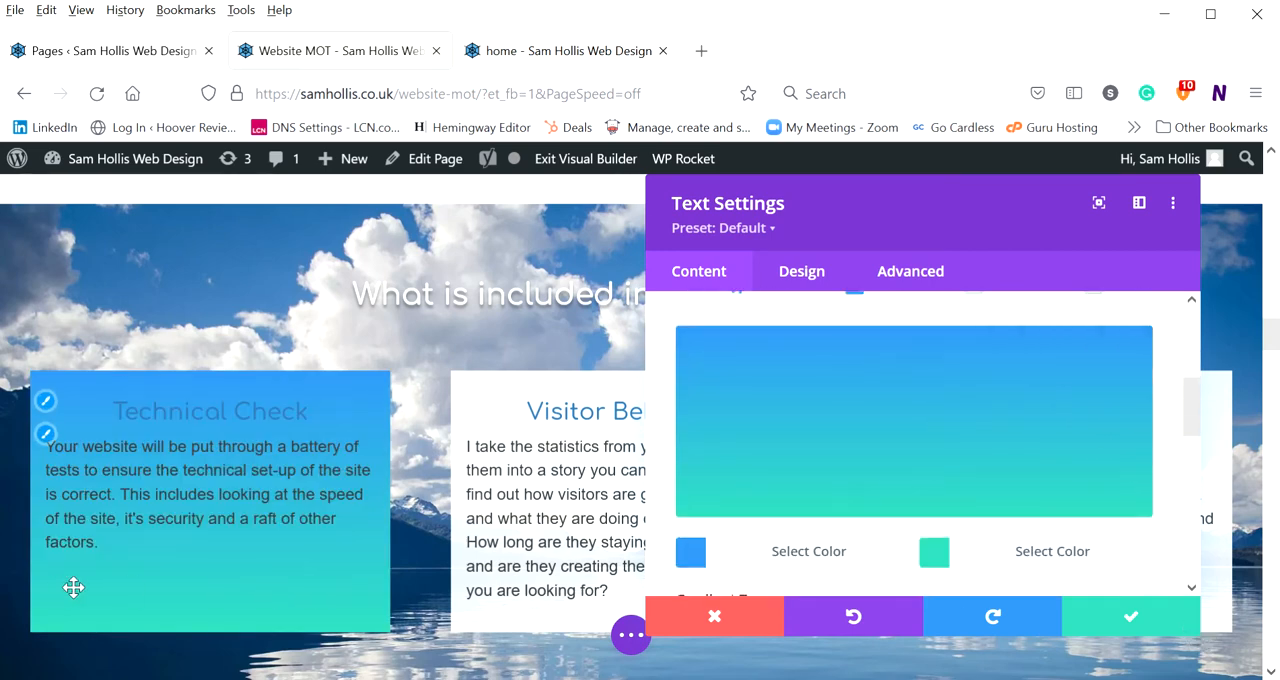
{"action": "scroll", "coordinate": [807, 440], "scroll_direction": "down", "scroll_amount": 3}
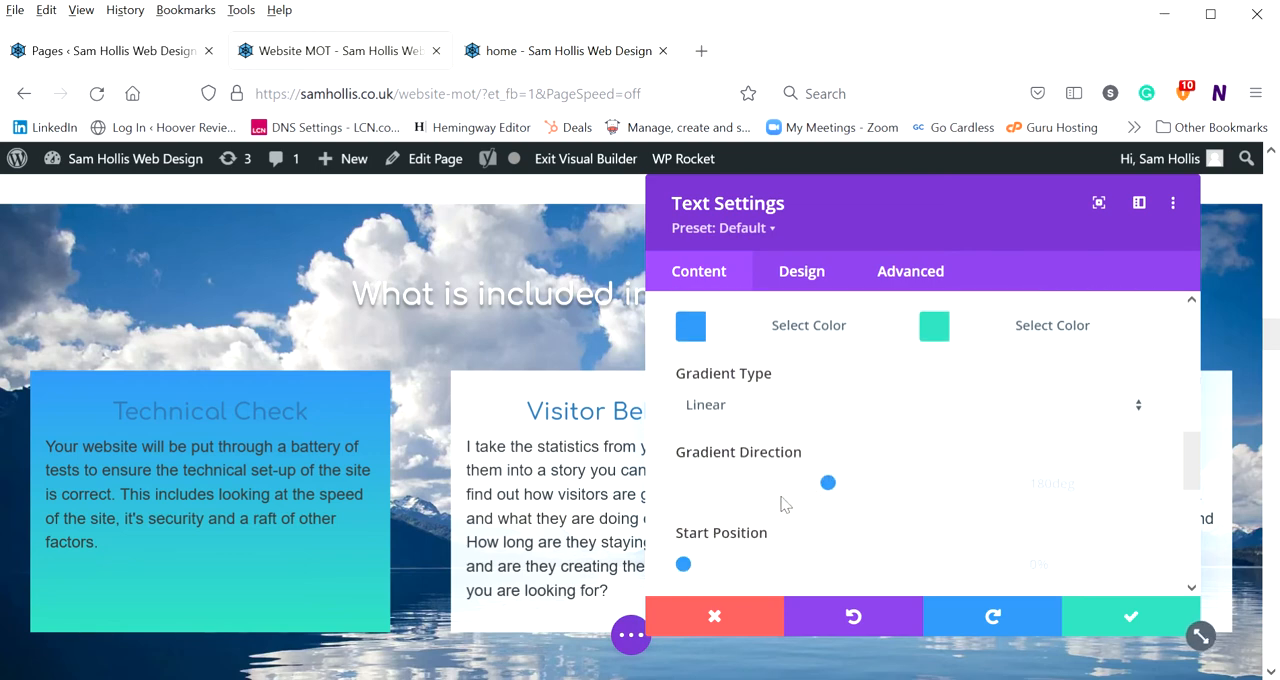
{"action": "left_click", "coordinate": [767, 484]}
{"action": "left_click", "coordinate": [735, 566]}
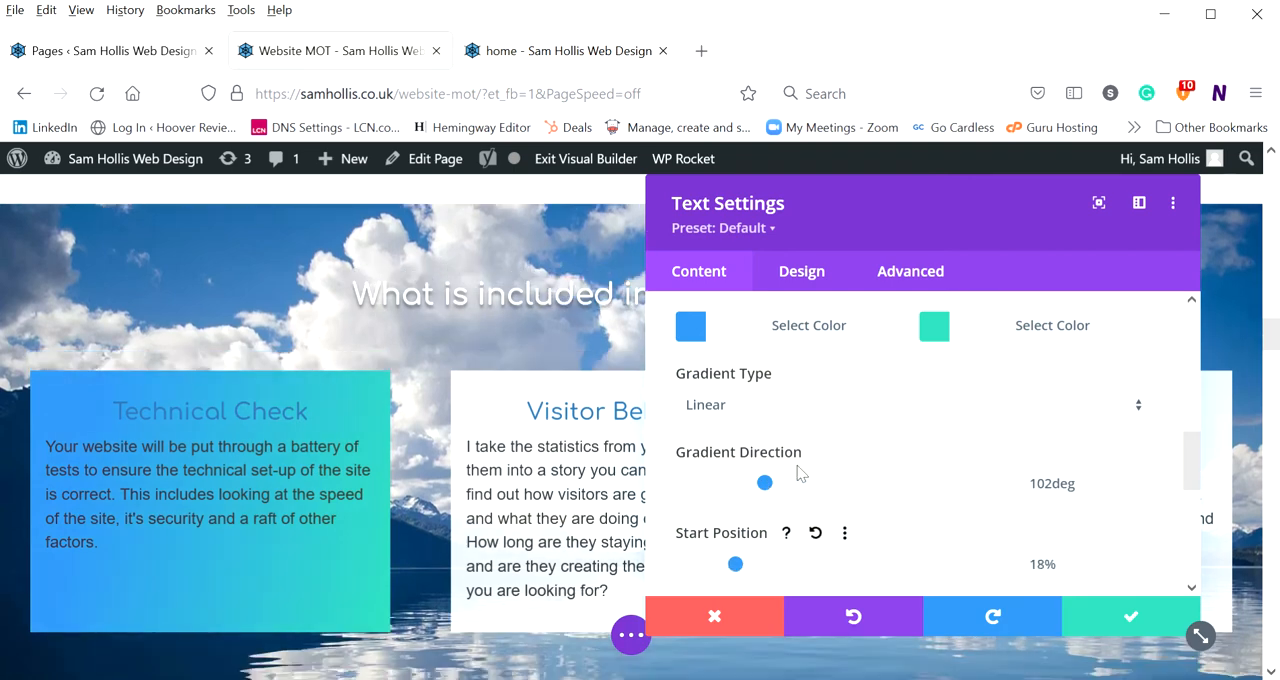
View the background image option and its media chooser, and close the chooser without selecting an image
{"action": "scroll", "coordinate": [806, 474], "scroll_direction": "up", "scroll_amount": 5}
{"action": "left_click", "coordinate": [973, 401]}
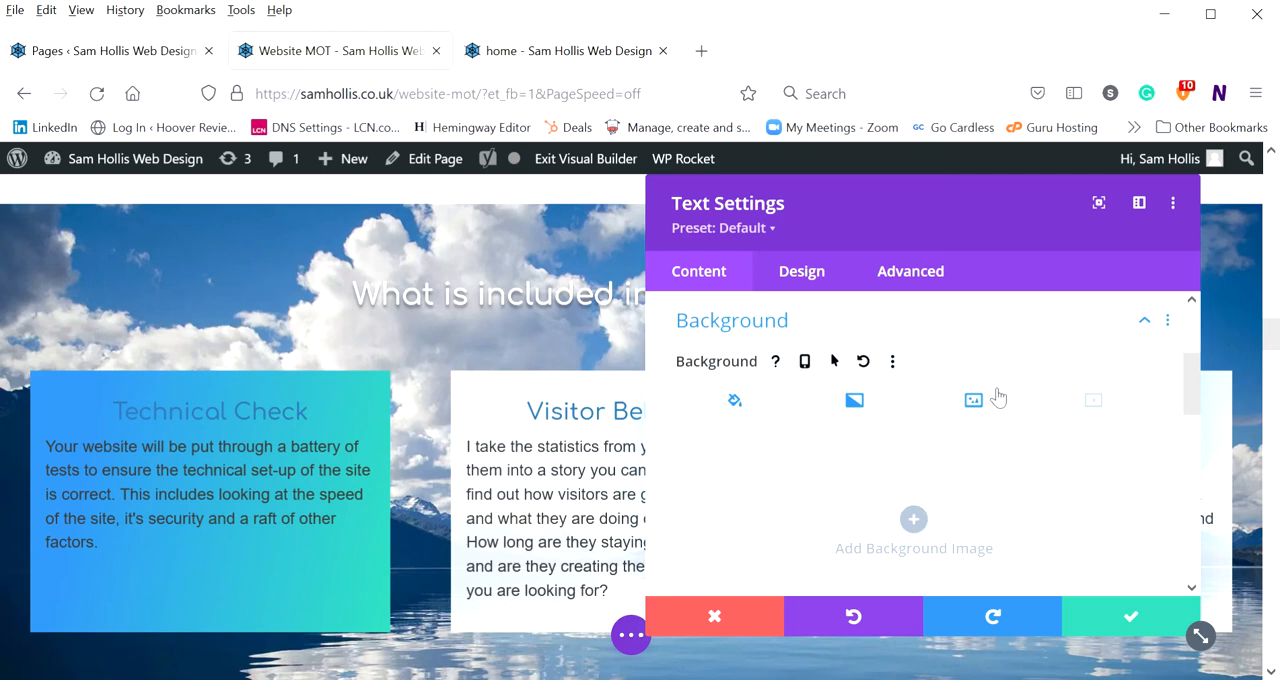
{"action": "left_click", "coordinate": [913, 518]}
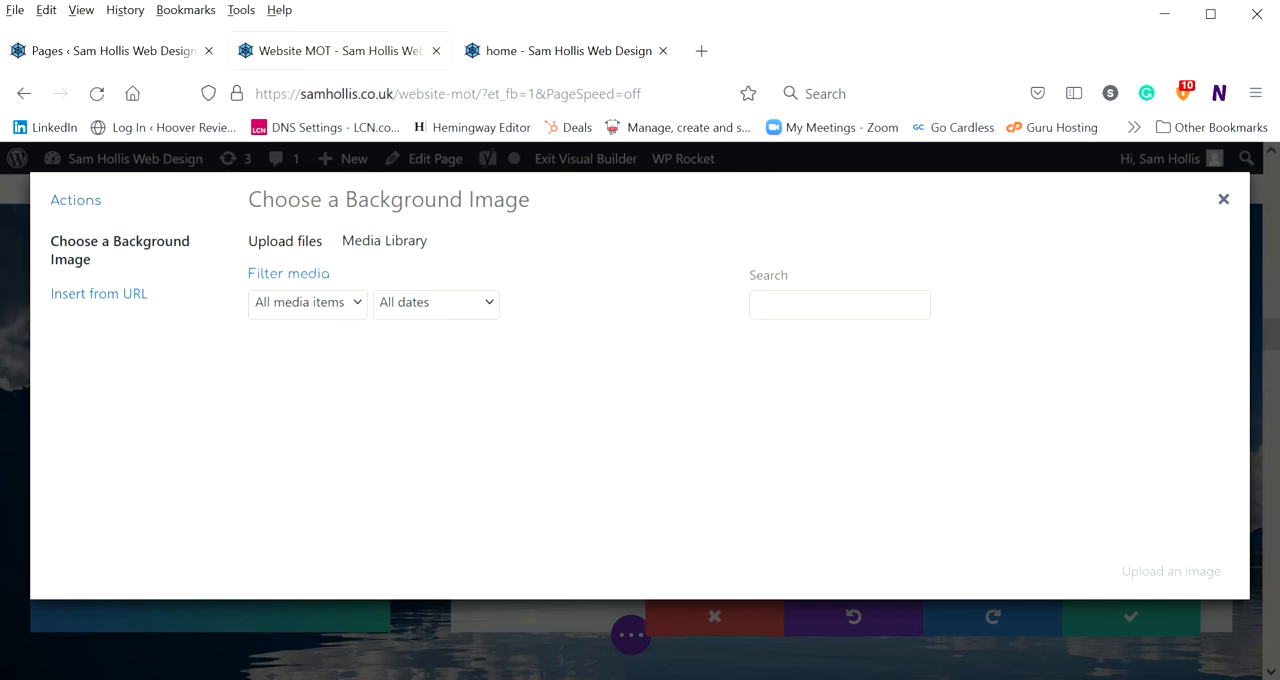
{"action": "left_click", "coordinate": [1223, 201]}
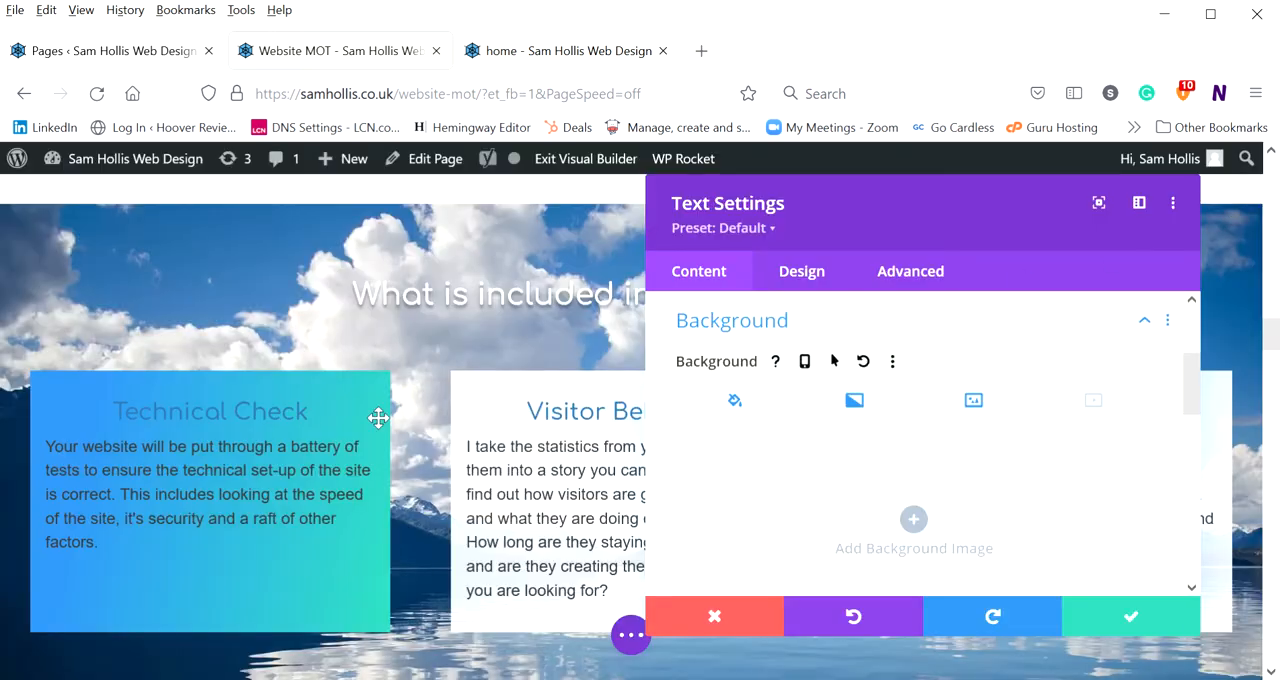
Examine the MP4 and Webm background video options, viewing the MP4 file chooser and closing it without a selection
{"action": "left_click", "coordinate": [1094, 400]}
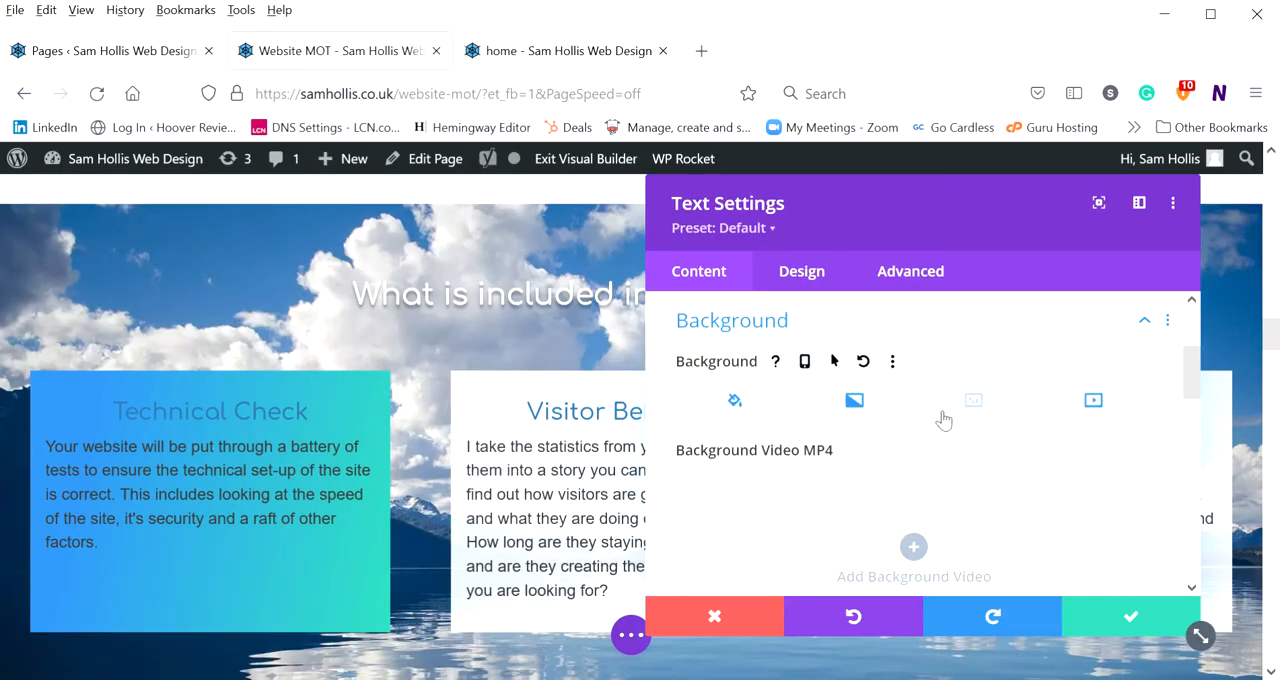
{"action": "scroll", "coordinate": [943, 420], "scroll_direction": "down", "scroll_amount": 3}
{"action": "scroll", "coordinate": [933, 431], "scroll_direction": "up", "scroll_amount": 1}
{"action": "scroll", "coordinate": [933, 431], "scroll_direction": "down", "scroll_amount": 2}
{"action": "scroll", "coordinate": [933, 431], "scroll_direction": "down", "scroll_amount": 2}
{"action": "scroll", "coordinate": [933, 431], "scroll_direction": "up", "scroll_amount": 3}
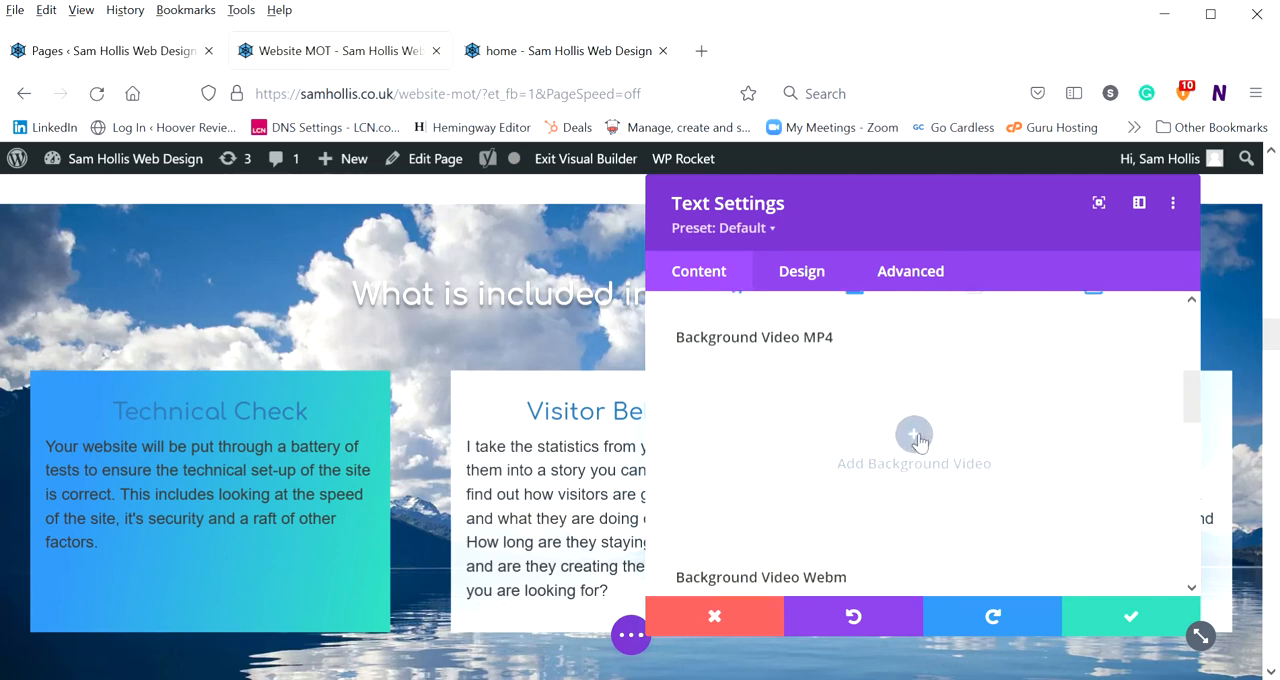
{"action": "left_click", "coordinate": [906, 432]}
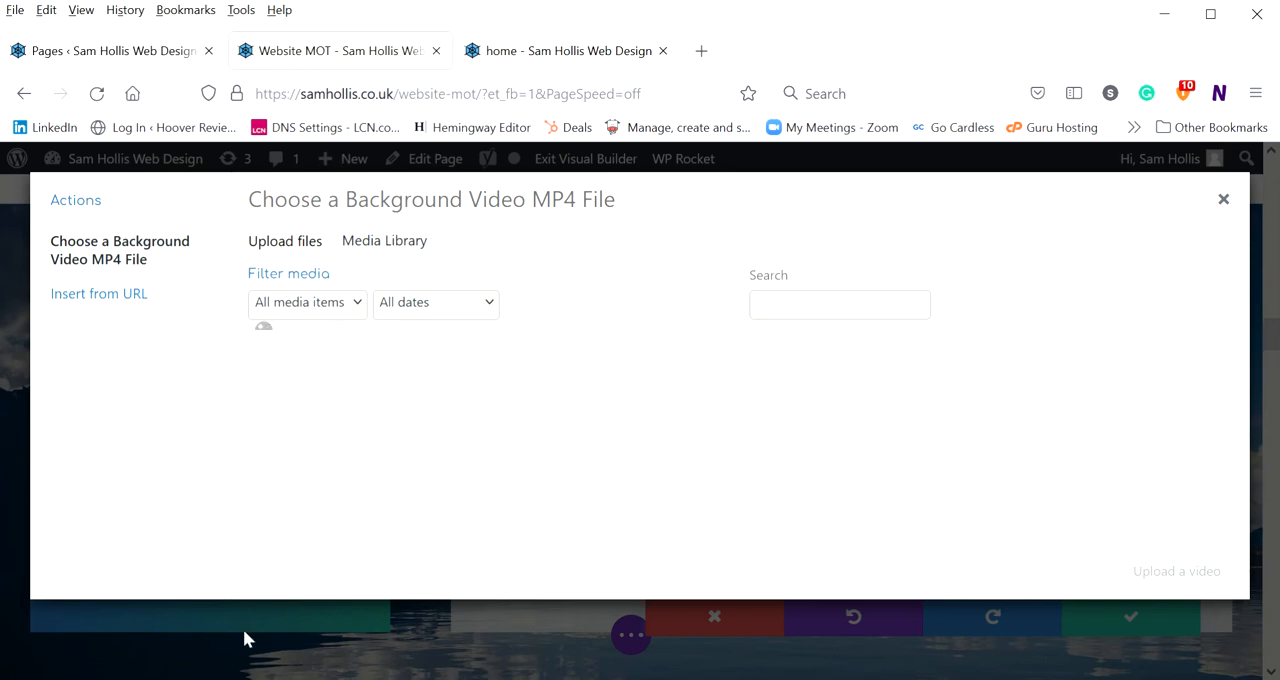
{"action": "left_click", "coordinate": [1223, 197]}
{"action": "scroll", "coordinate": [810, 455], "scroll_direction": "down", "scroll_amount": 5}
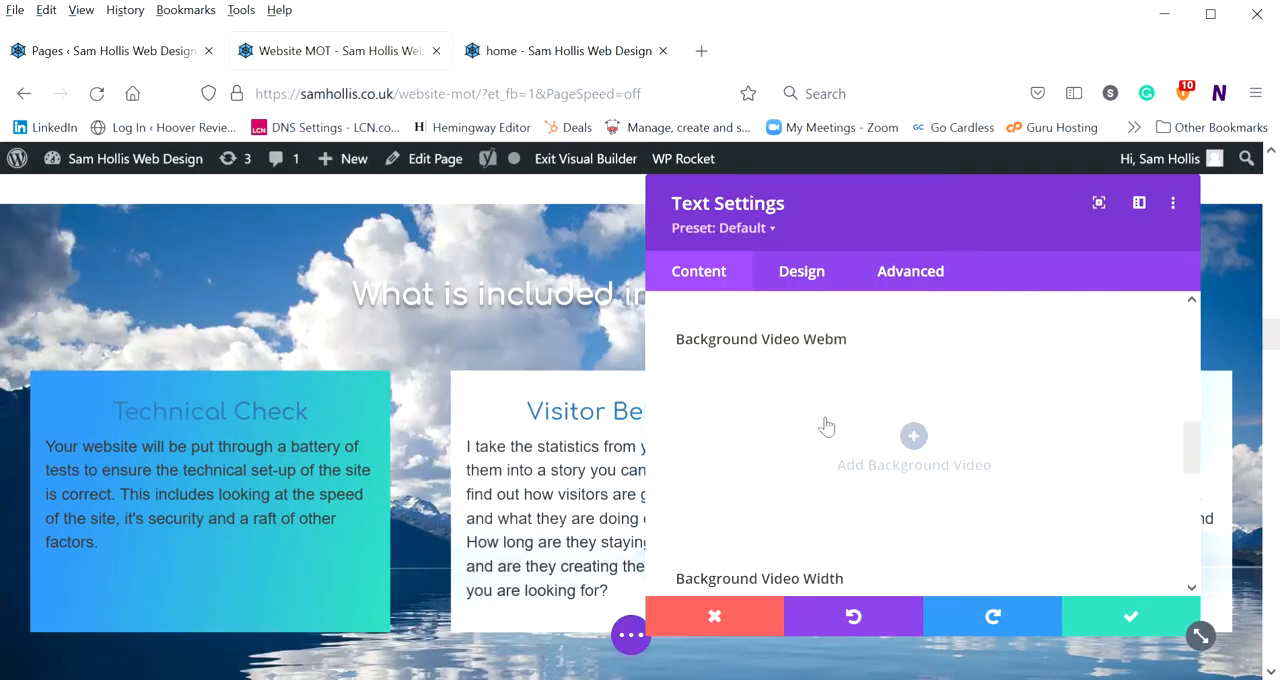
{"action": "scroll", "coordinate": [829, 428], "scroll_direction": "up", "scroll_amount": 6}
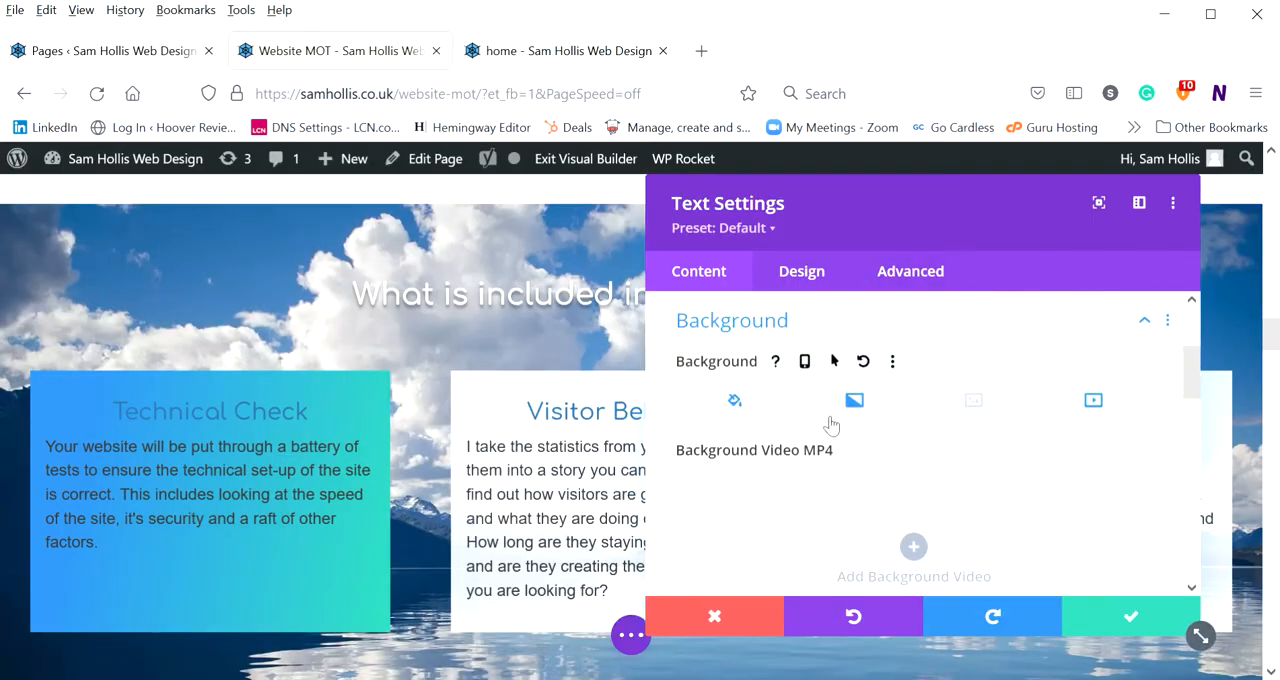
Delete the gradient from the Technical Check box's background
{"action": "left_click", "coordinate": [736, 402]}
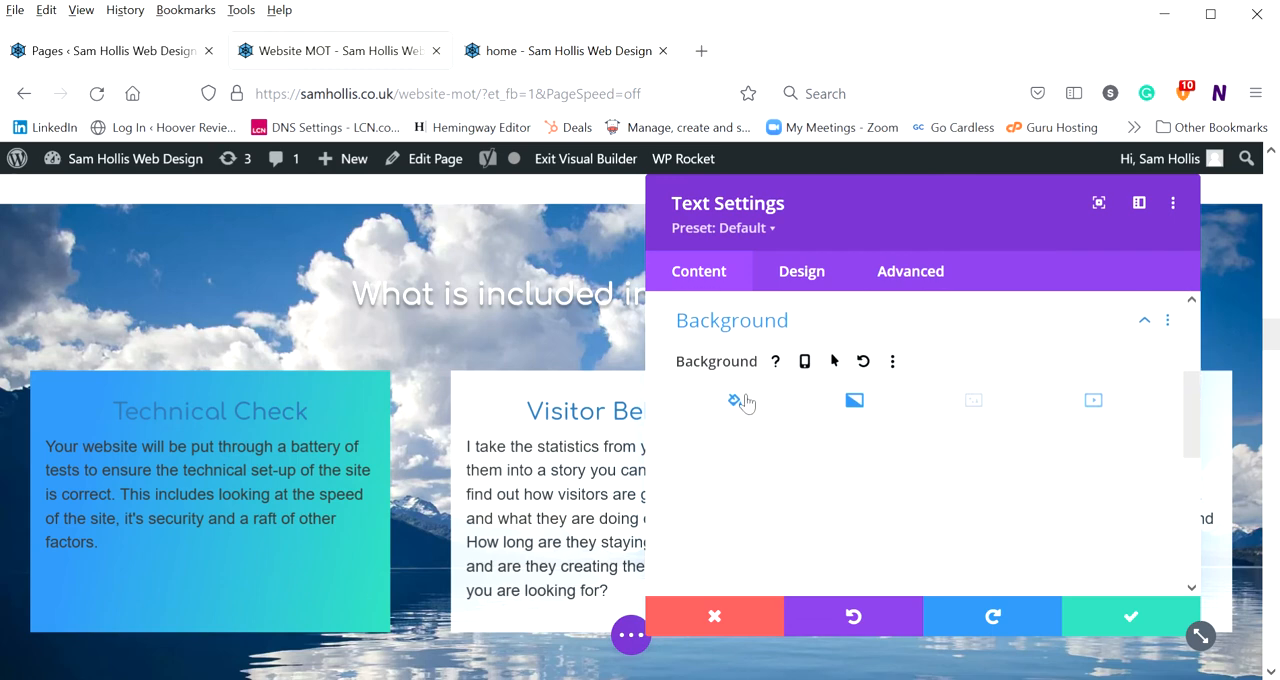
{"action": "left_click", "coordinate": [855, 402]}
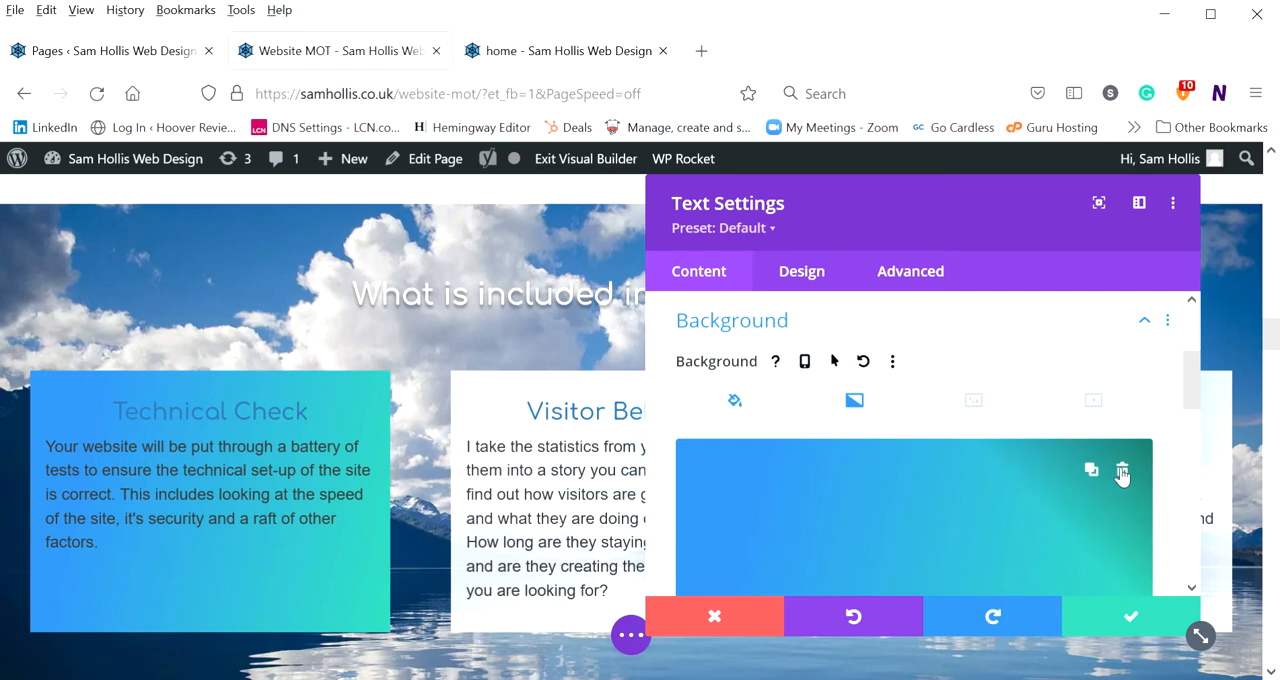
{"action": "left_click", "coordinate": [1122, 471]}
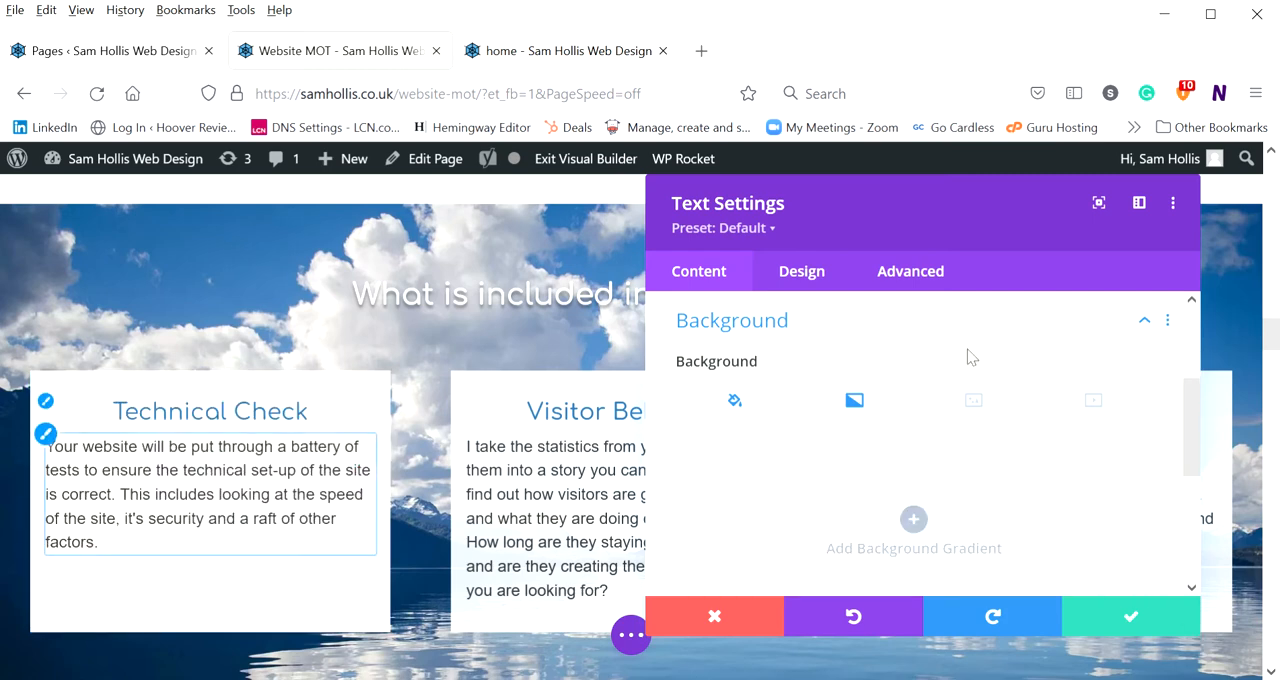
Collapse the Background settings and review the text module's list of content option groups
{"action": "scroll", "coordinate": [888, 402], "scroll_direction": "down", "scroll_amount": 5}
{"action": "scroll", "coordinate": [840, 412], "scroll_direction": "up", "scroll_amount": 5}
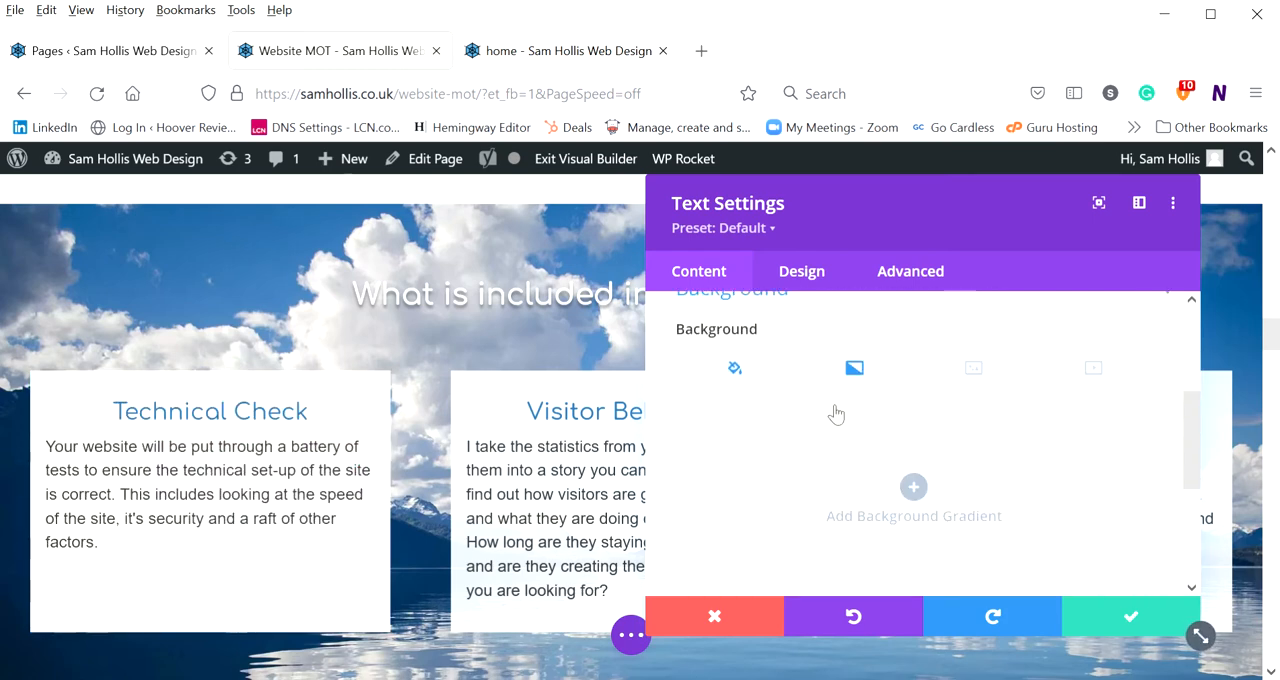
{"action": "scroll", "coordinate": [720, 350], "scroll_direction": "up", "scroll_amount": 2}
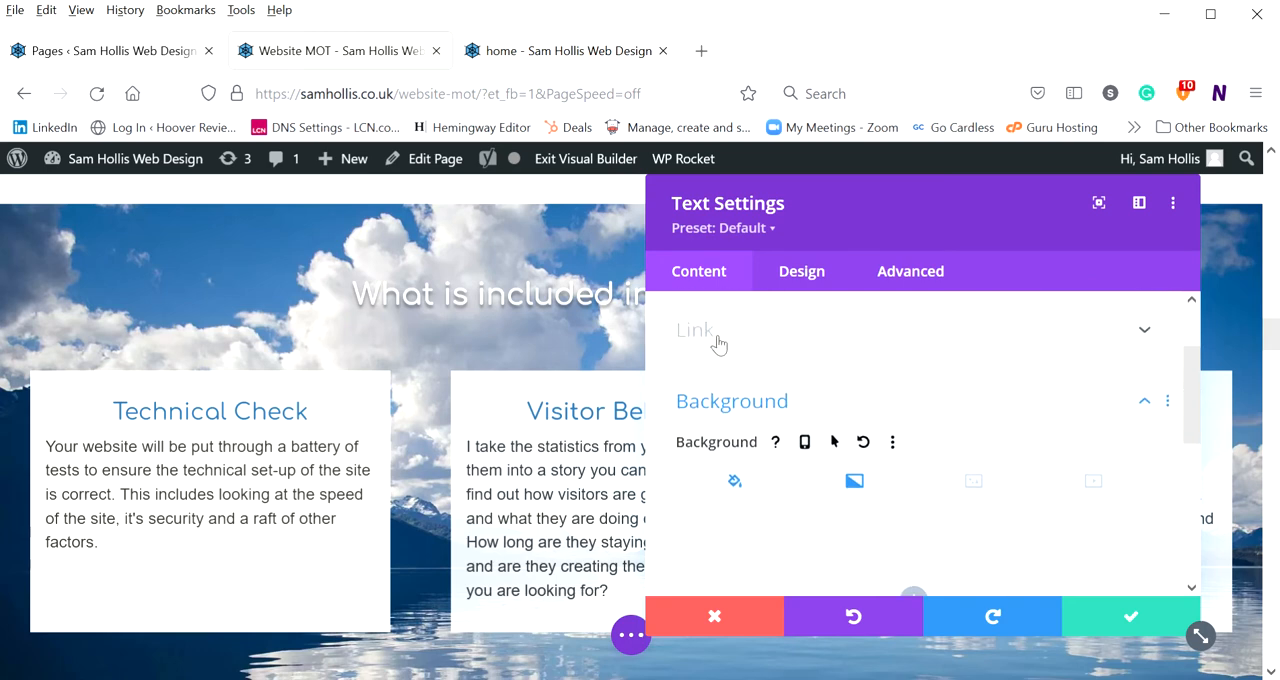
{"action": "left_click", "coordinate": [735, 412]}
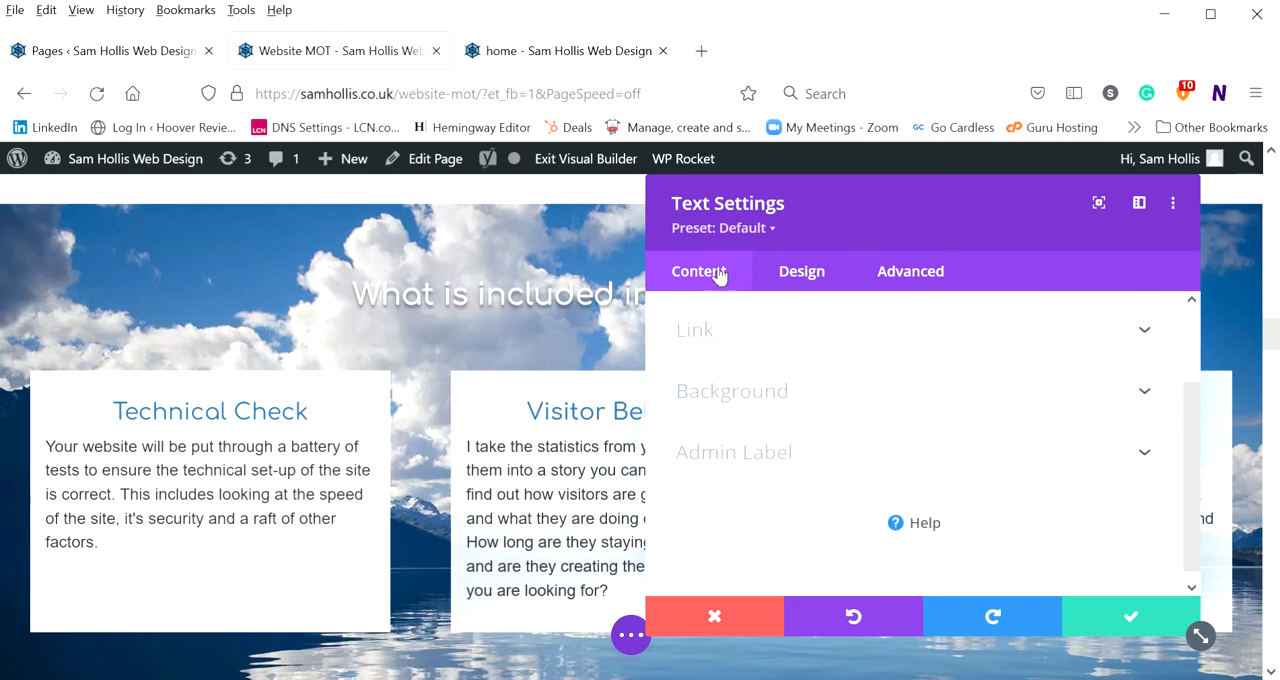
{"action": "scroll", "coordinate": [731, 311], "scroll_direction": "up", "scroll_amount": 2}
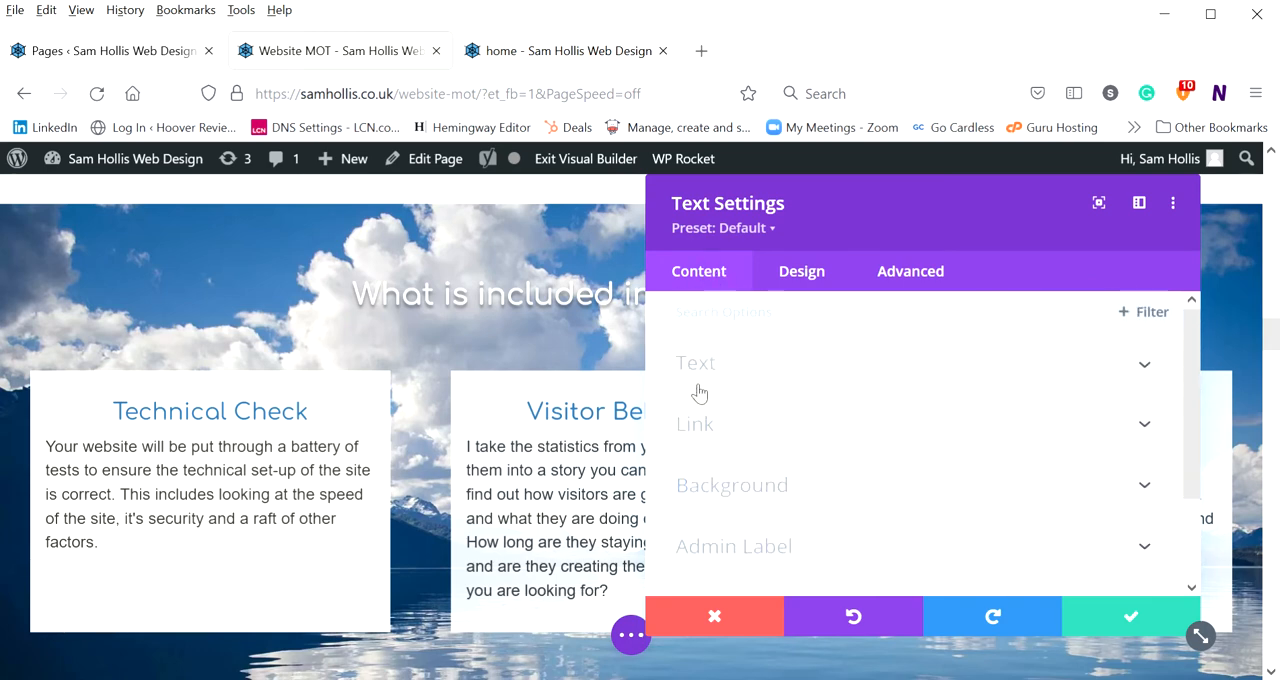
{"action": "scroll", "coordinate": [718, 460], "scroll_direction": "down", "scroll_amount": 2}
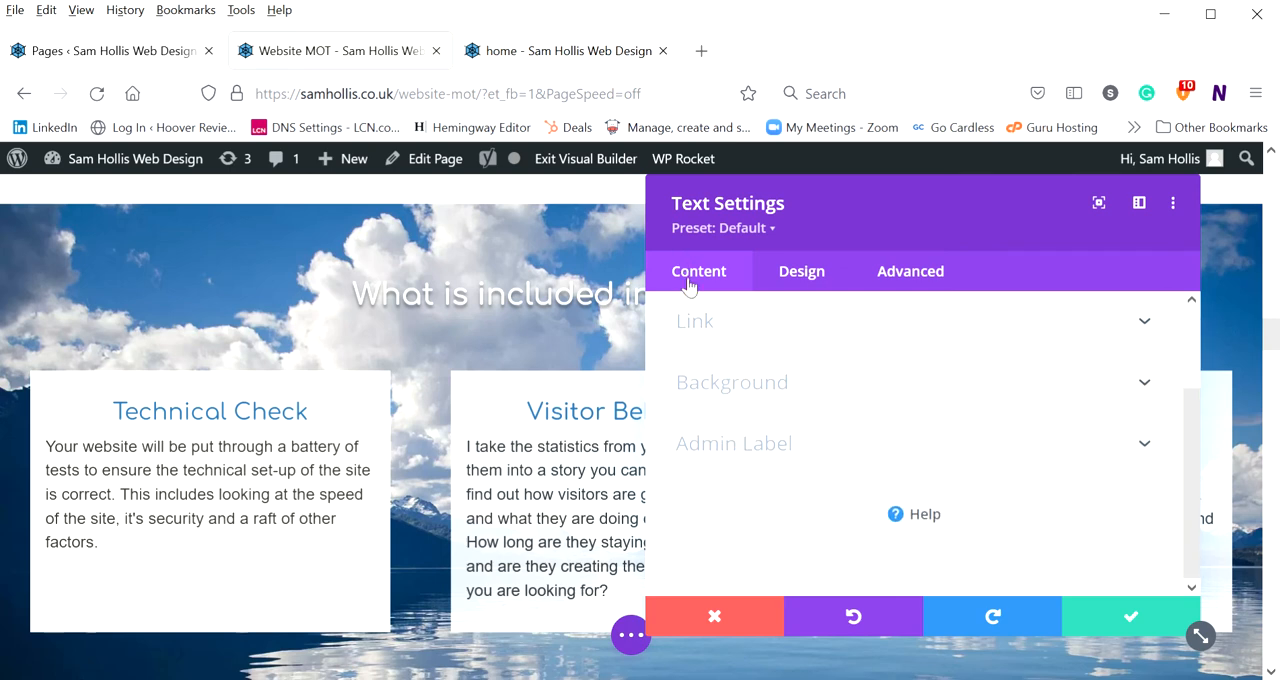
Show the text module's design settings and expand the Text group to examine its font, weight and style options
{"action": "left_click", "coordinate": [805, 275]}
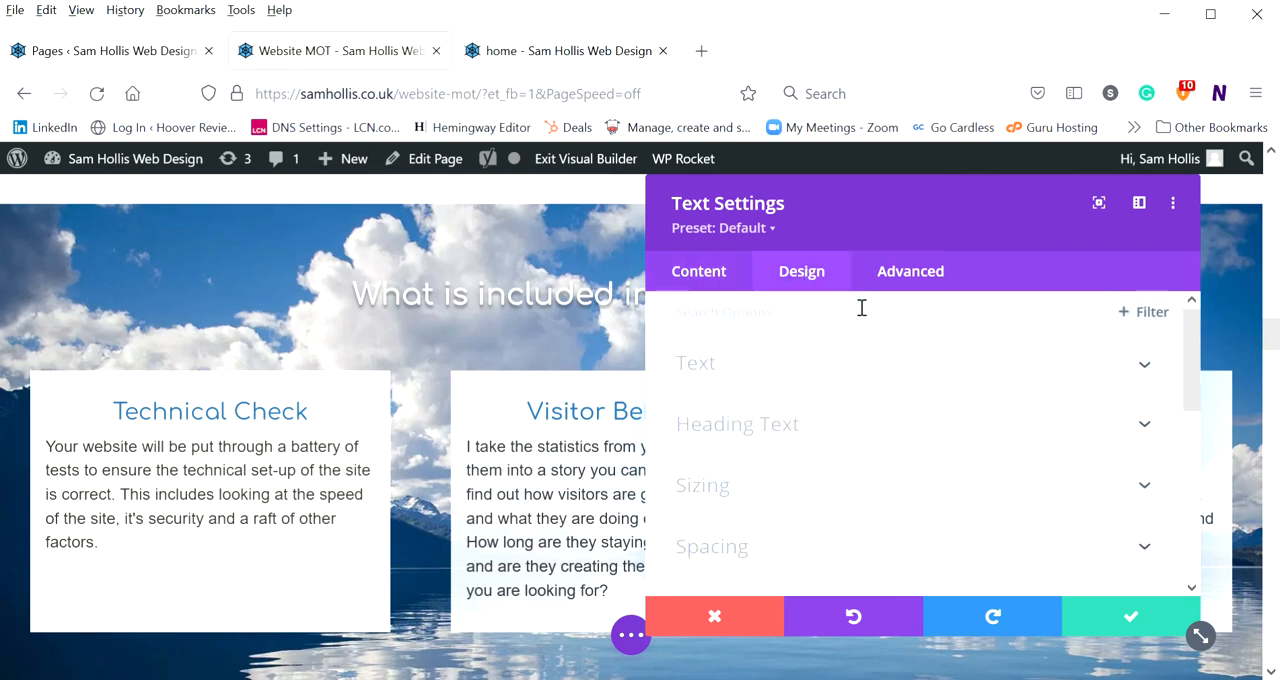
{"action": "left_click", "coordinate": [771, 364]}
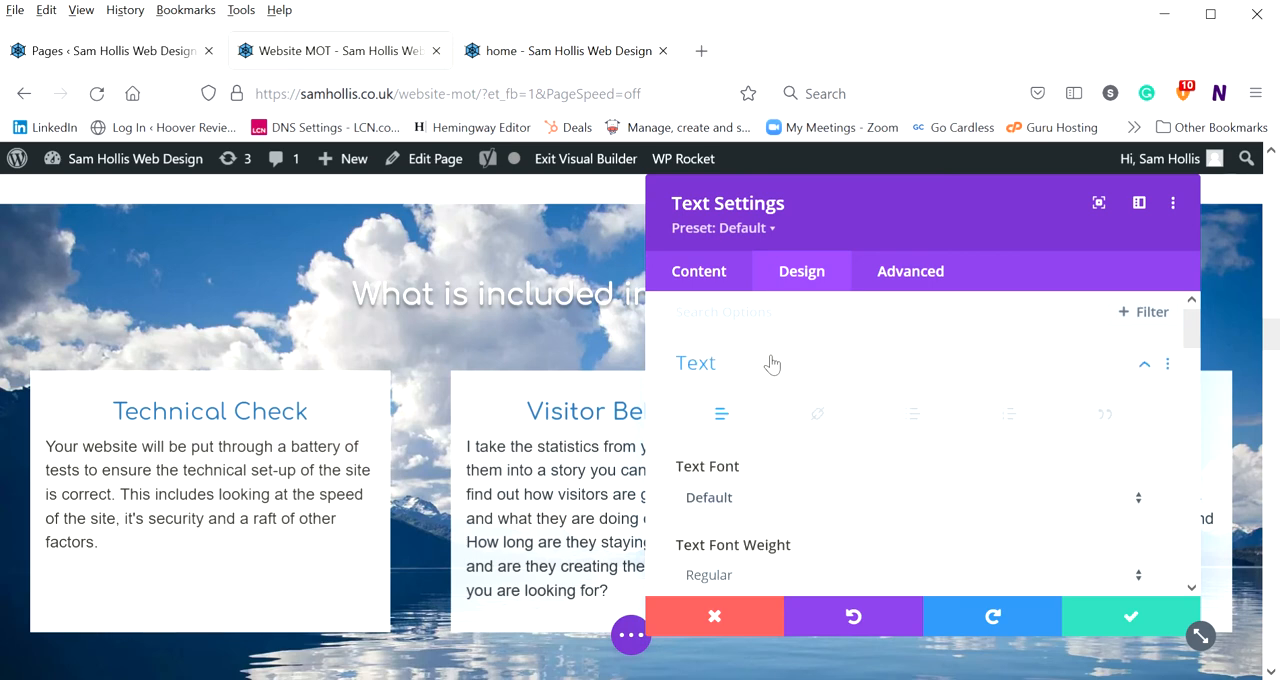
{"action": "scroll", "coordinate": [771, 364], "scroll_direction": "down", "scroll_amount": 2}
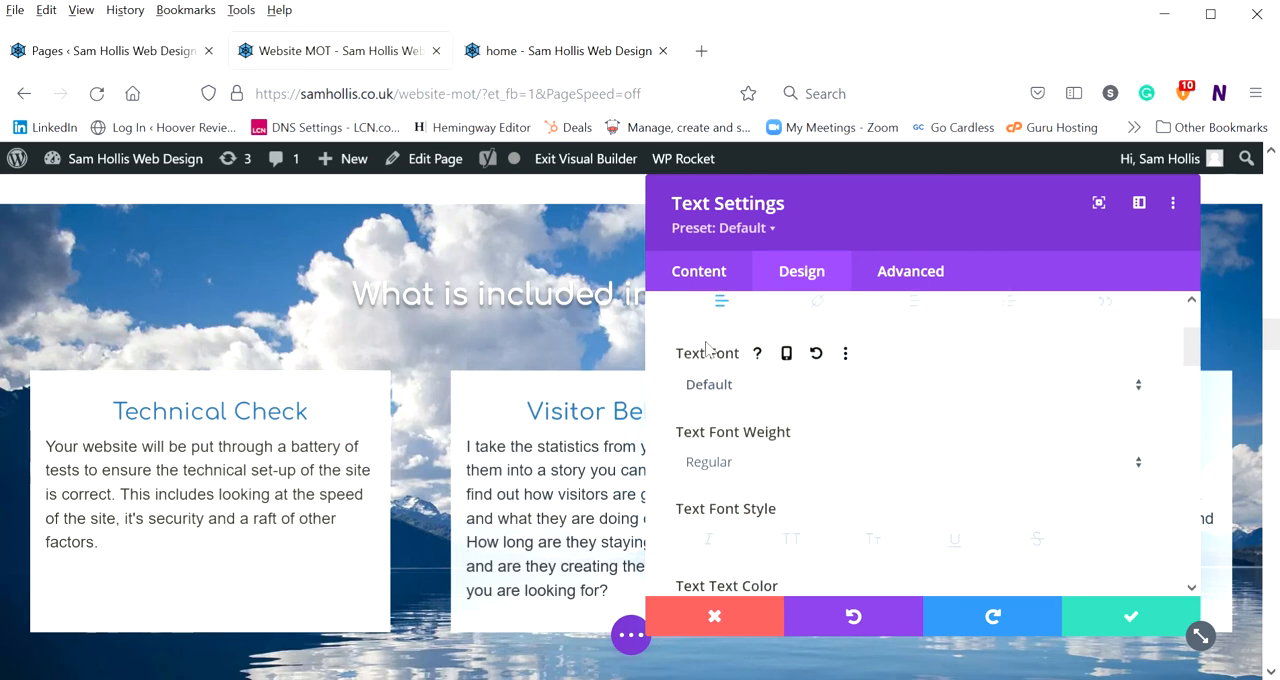
{"action": "scroll", "coordinate": [751, 400], "scroll_direction": "up", "scroll_amount": 2}
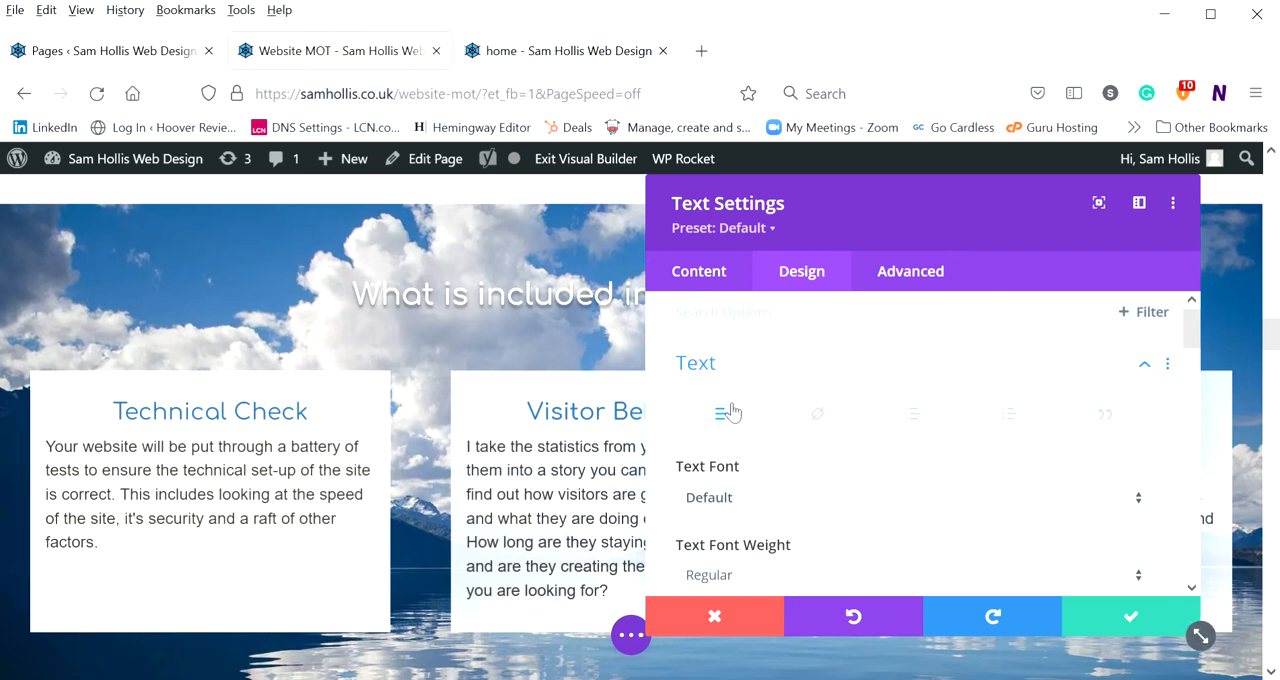
{"action": "mouse_move", "coordinate": [800, 477]}
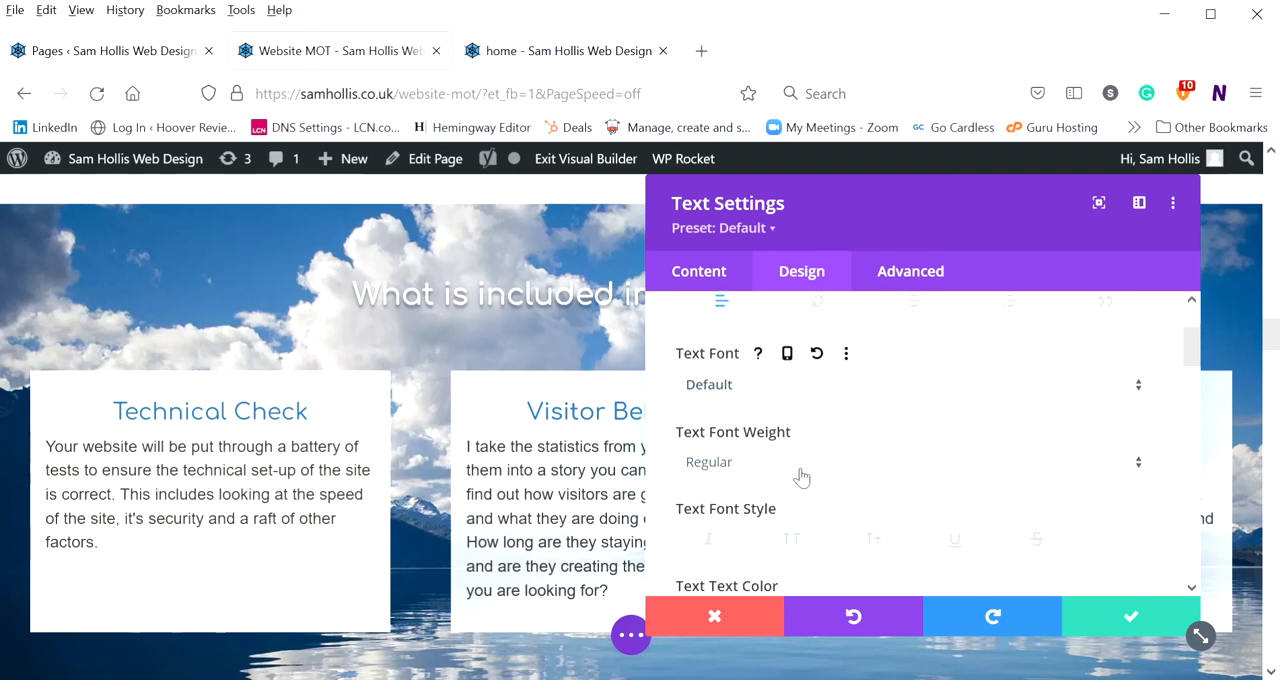
Look through the link, unordered list, ordered list and blockquote text styles and return to the regular text options
{"action": "left_click", "coordinate": [818, 414]}
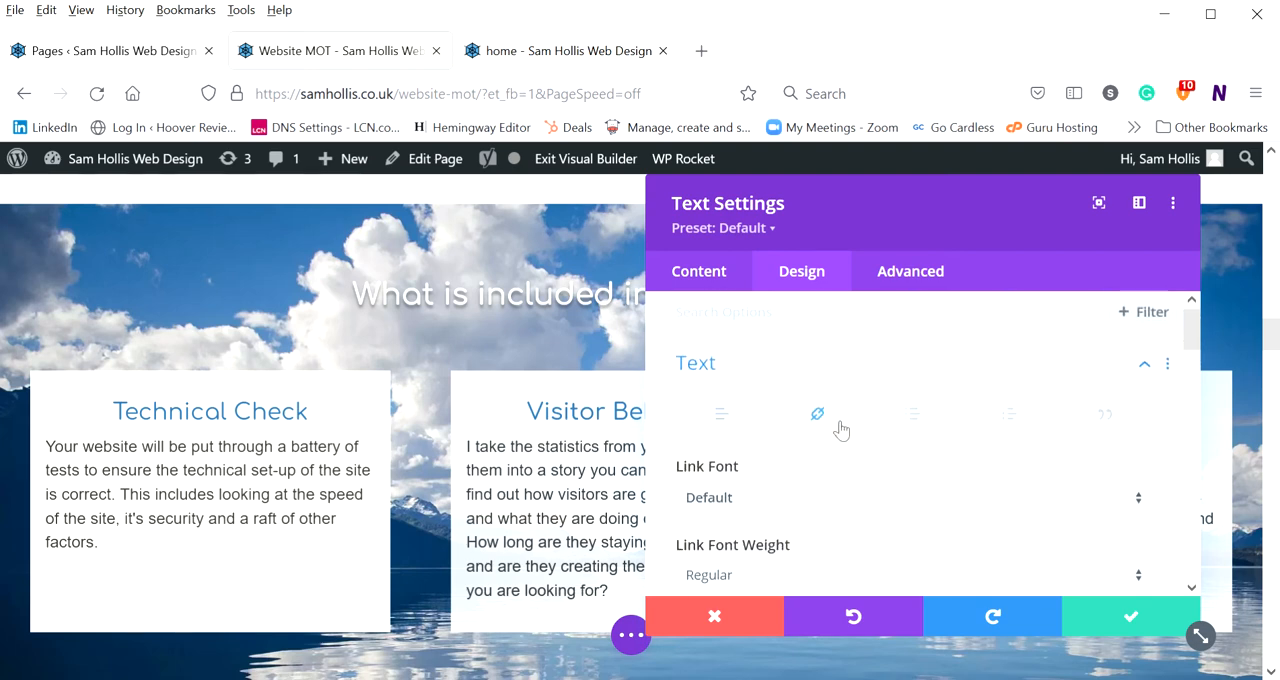
{"action": "scroll", "coordinate": [850, 446], "scroll_direction": "down", "scroll_amount": 2}
{"action": "scroll", "coordinate": [850, 446], "scroll_direction": "up", "scroll_amount": 2}
{"action": "left_click", "coordinate": [913, 416]}
{"action": "left_click", "coordinate": [1009, 415]}
{"action": "left_click", "coordinate": [1105, 416]}
{"action": "left_click", "coordinate": [729, 416]}
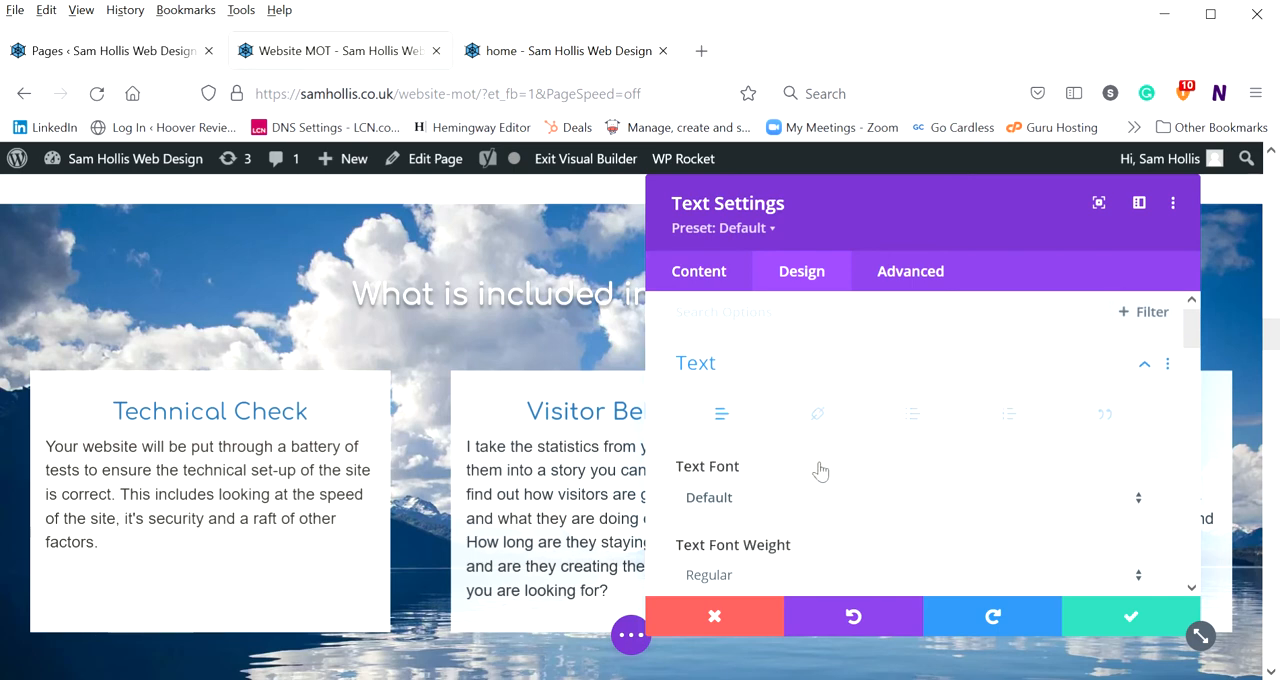
Set the Technical Check body text's colour to black and its text size to 29px
{"action": "scroll", "coordinate": [815, 445], "scroll_direction": "down", "scroll_amount": 1}
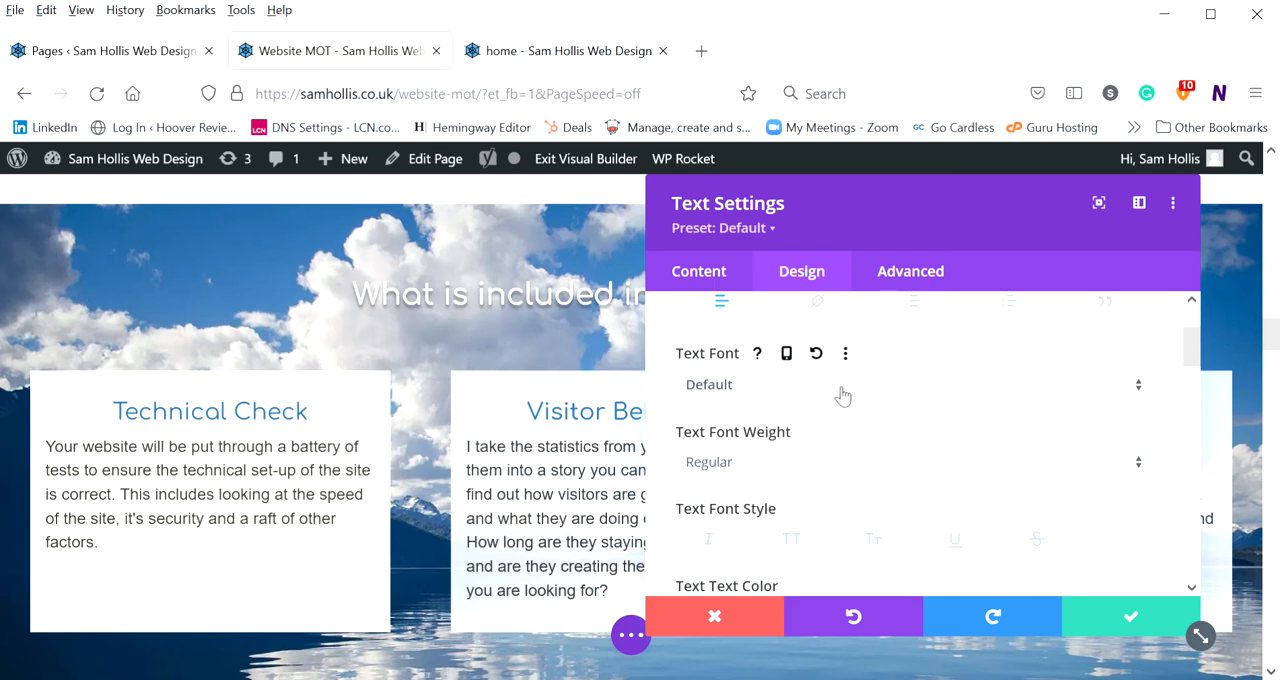
{"action": "scroll", "coordinate": [840, 395], "scroll_direction": "down", "scroll_amount": 2}
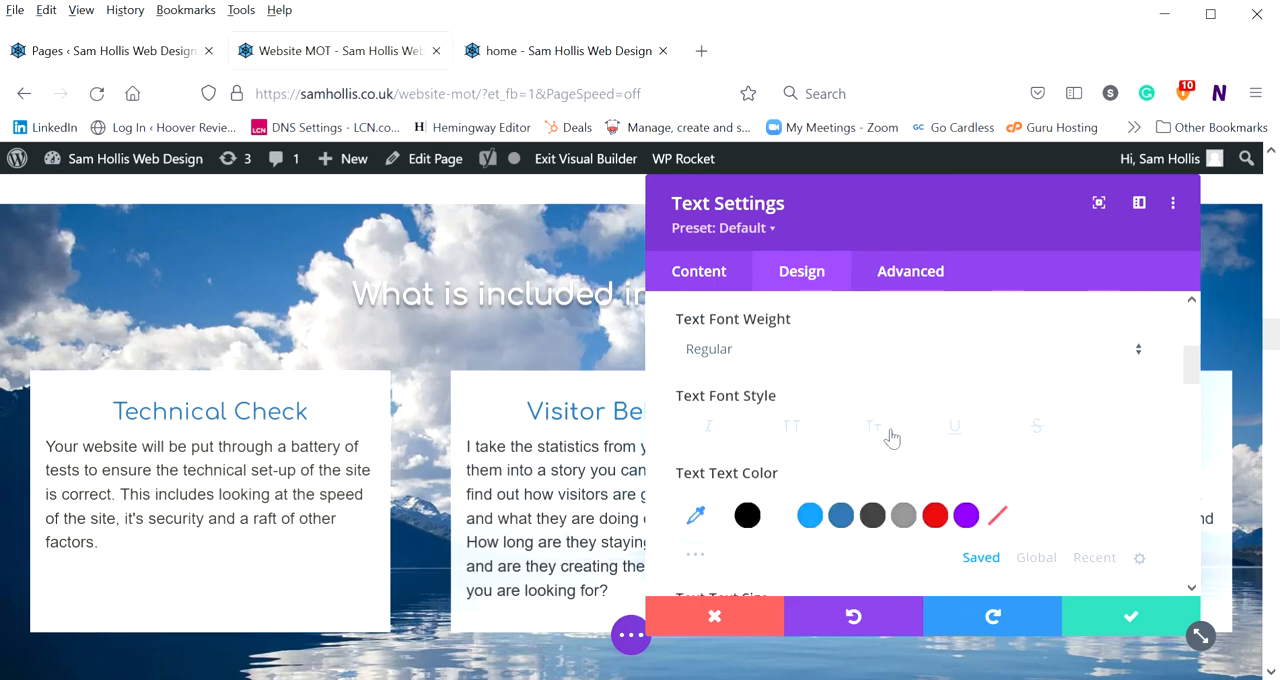
{"action": "scroll", "coordinate": [737, 445], "scroll_direction": "down", "scroll_amount": 2}
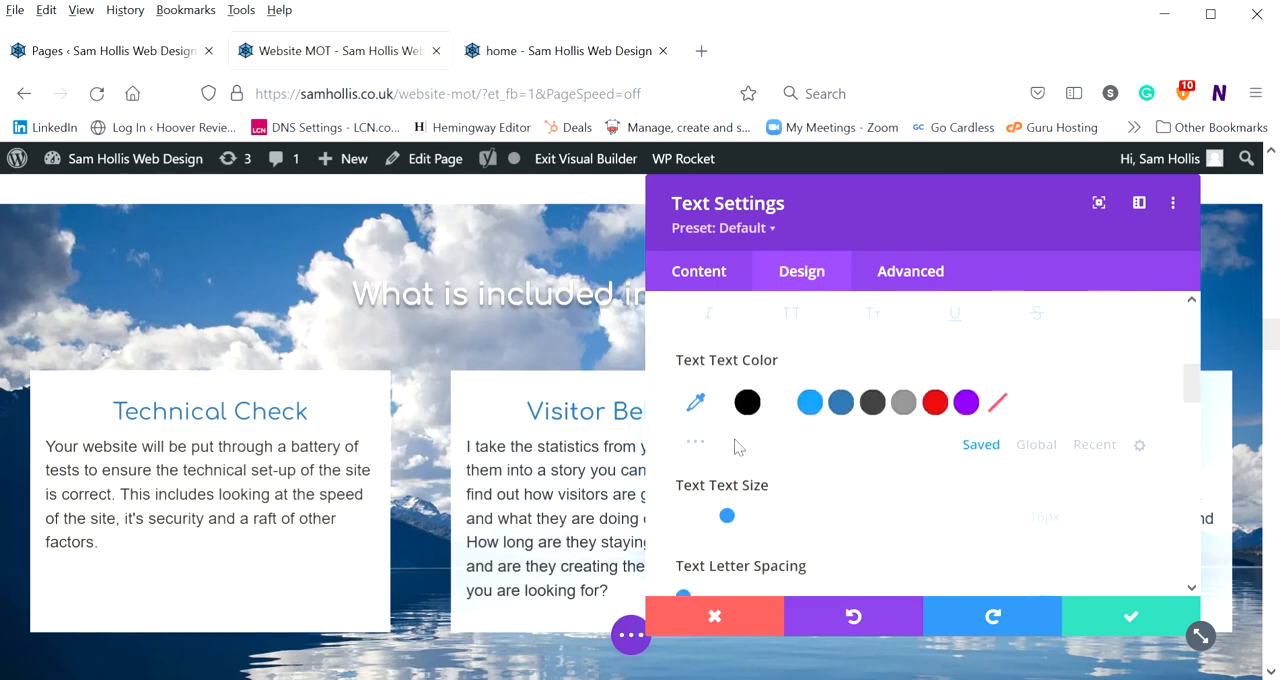
{"action": "scroll", "coordinate": [823, 432], "scroll_direction": "down", "scroll_amount": 2}
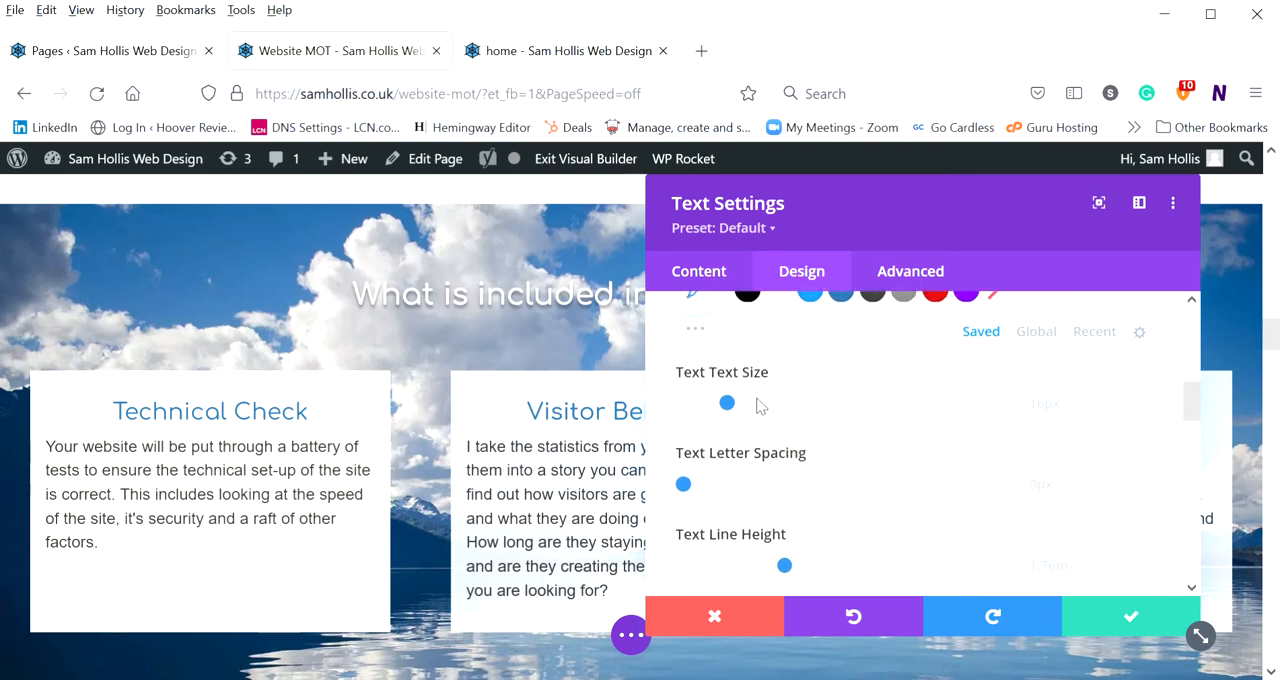
{"action": "left_click", "coordinate": [750, 298]}
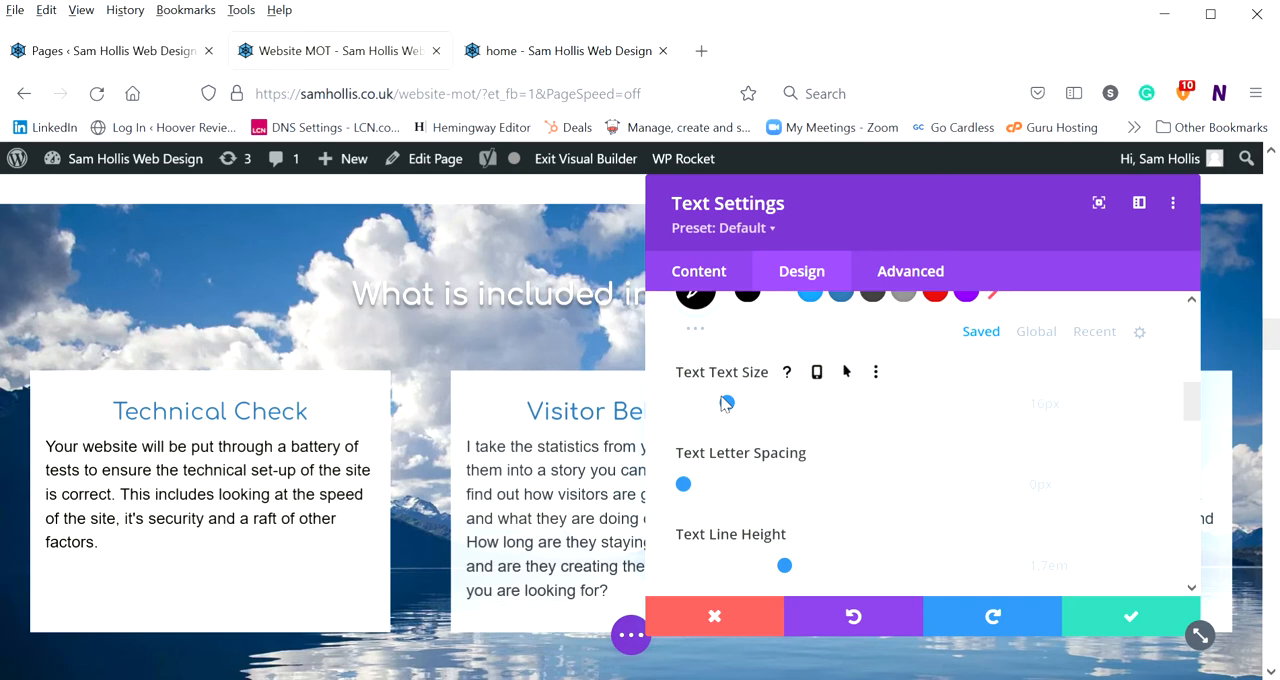
{"action": "left_click", "coordinate": [766, 405]}
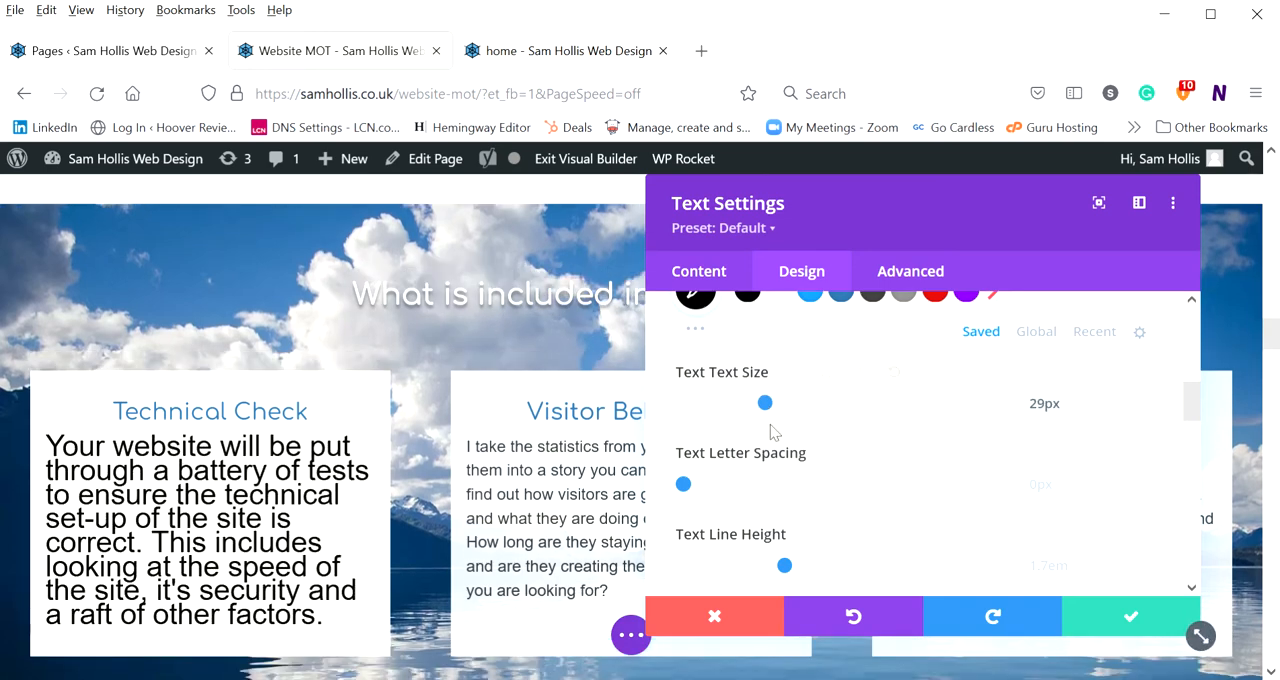
Set the text's letter spacing to 9px and inspect the Technical Check box on the page
{"action": "scroll", "coordinate": [770, 433], "scroll_direction": "down", "scroll_amount": 1}
{"action": "scroll", "coordinate": [770, 433], "scroll_direction": "down", "scroll_amount": 1}
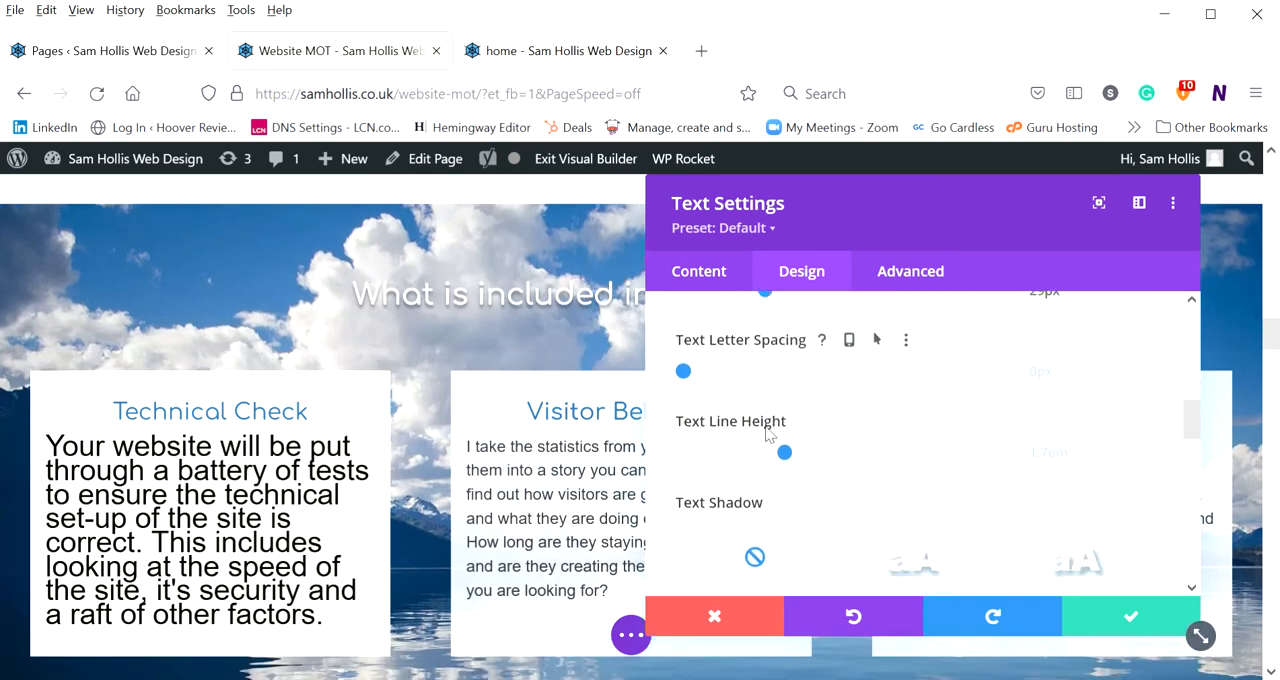
{"action": "left_click", "coordinate": [688, 373]}
{"action": "left_click", "coordinate": [709, 372]}
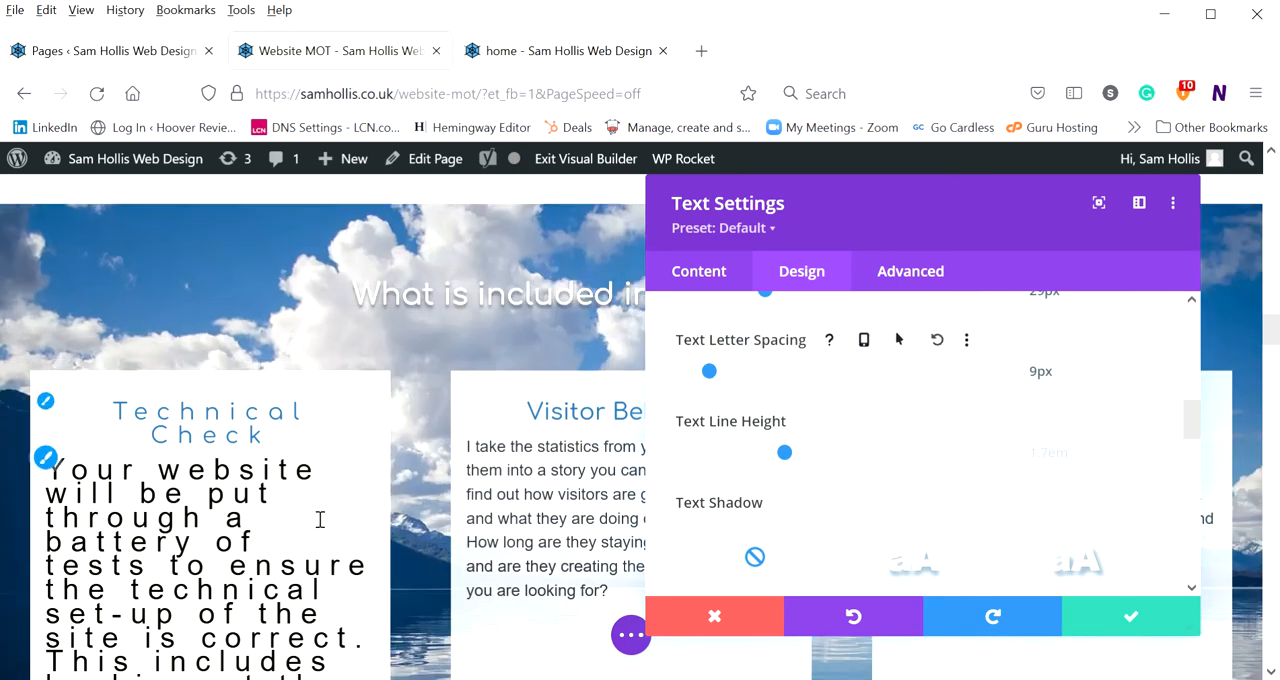
{"action": "scroll", "coordinate": [330, 520], "scroll_direction": "down", "scroll_amount": 3}
{"action": "scroll", "coordinate": [344, 526], "scroll_direction": "up", "scroll_amount": 2}
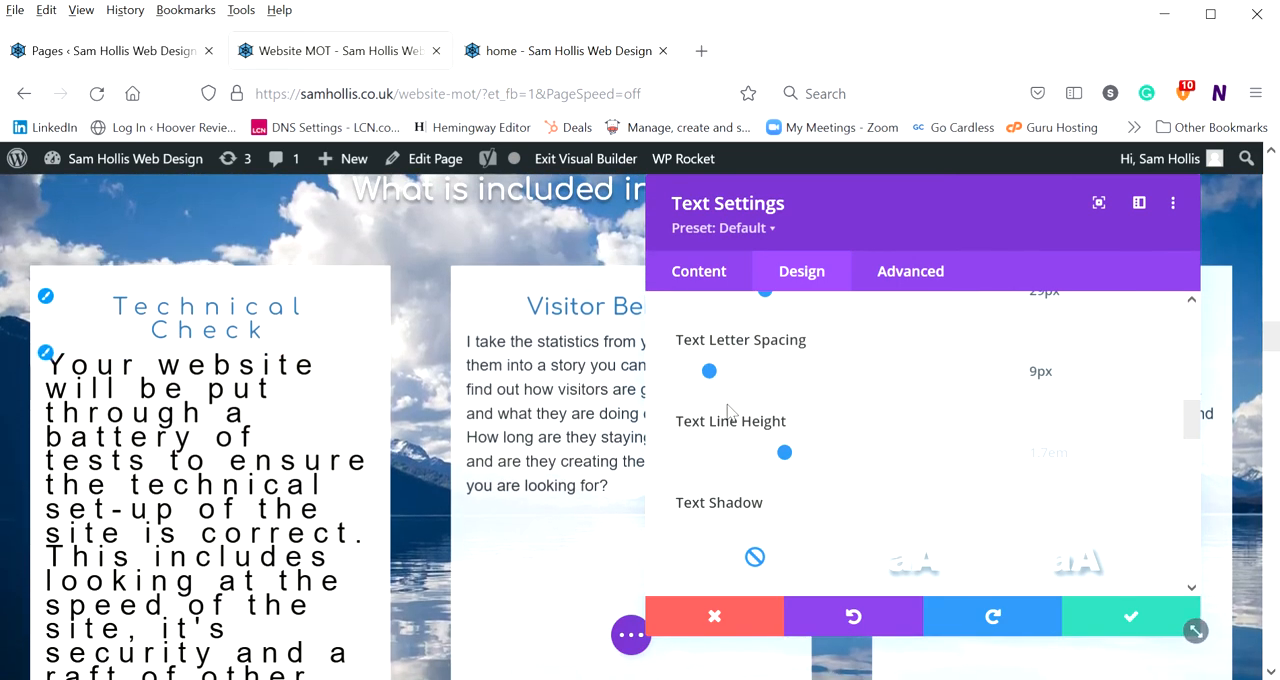
Try the first text shadow preset on the body text and set the shadow back to none
{"action": "scroll", "coordinate": [822, 430], "scroll_direction": "down", "scroll_amount": 4}
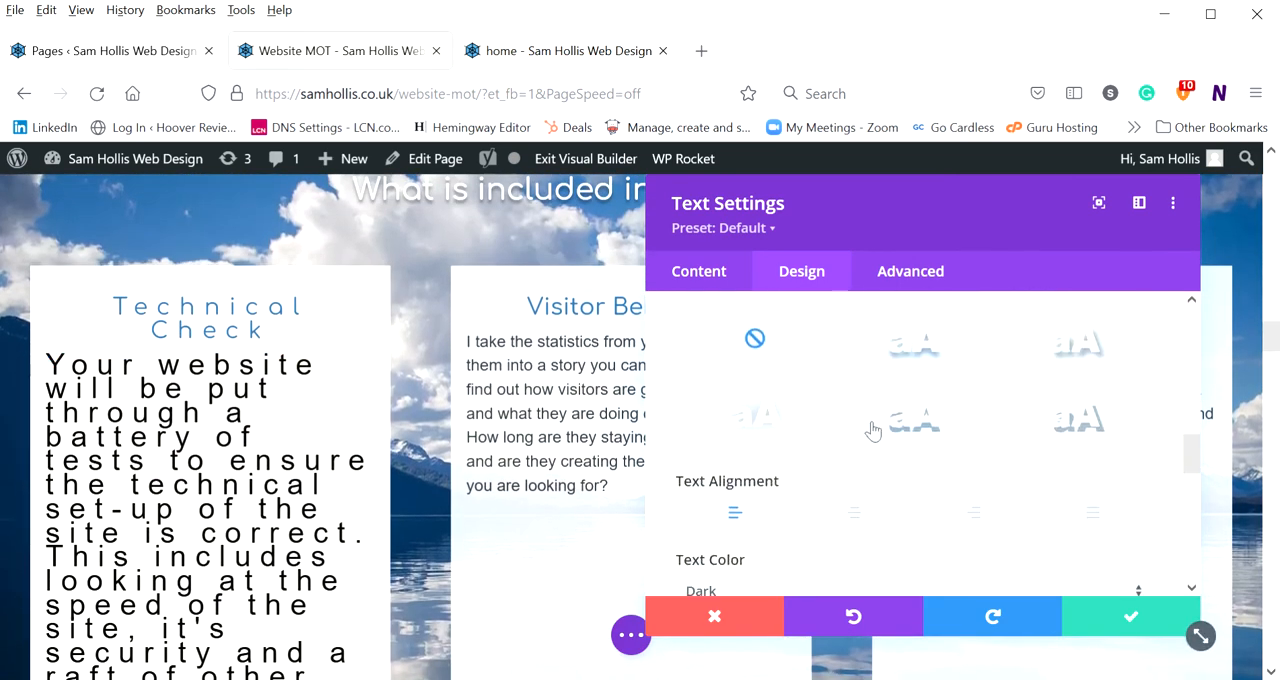
{"action": "left_click", "coordinate": [921, 347]}
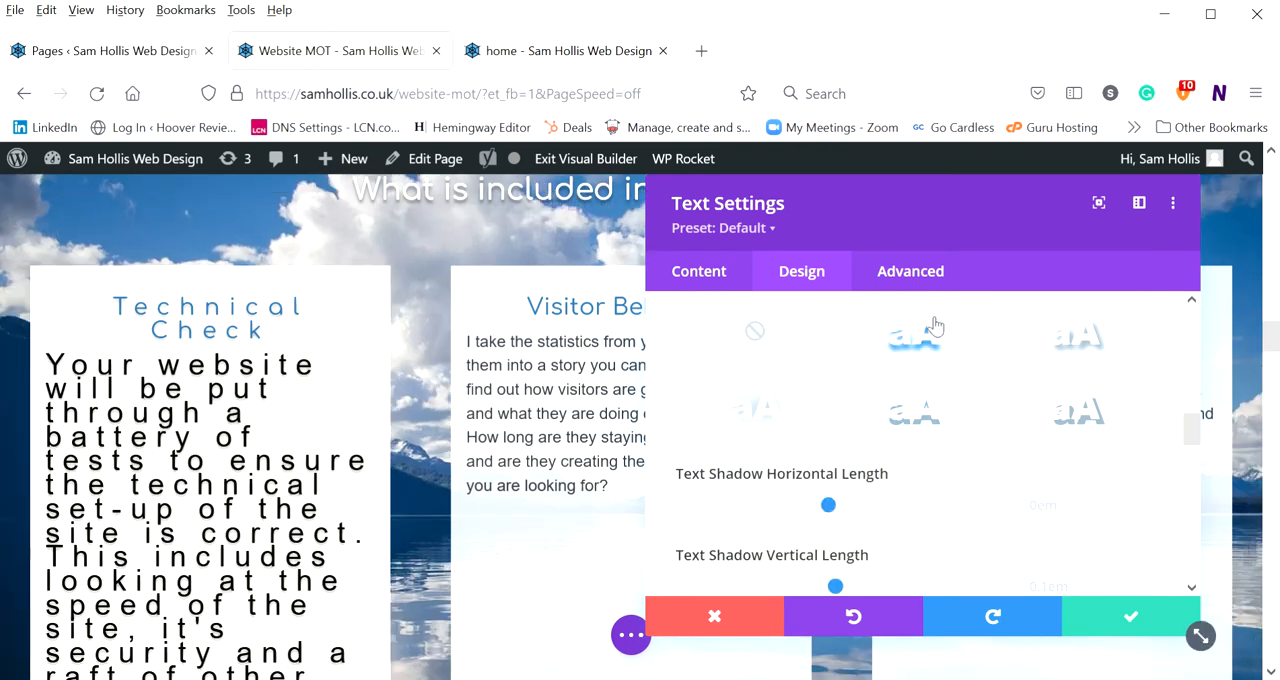
{"action": "left_click", "coordinate": [755, 333]}
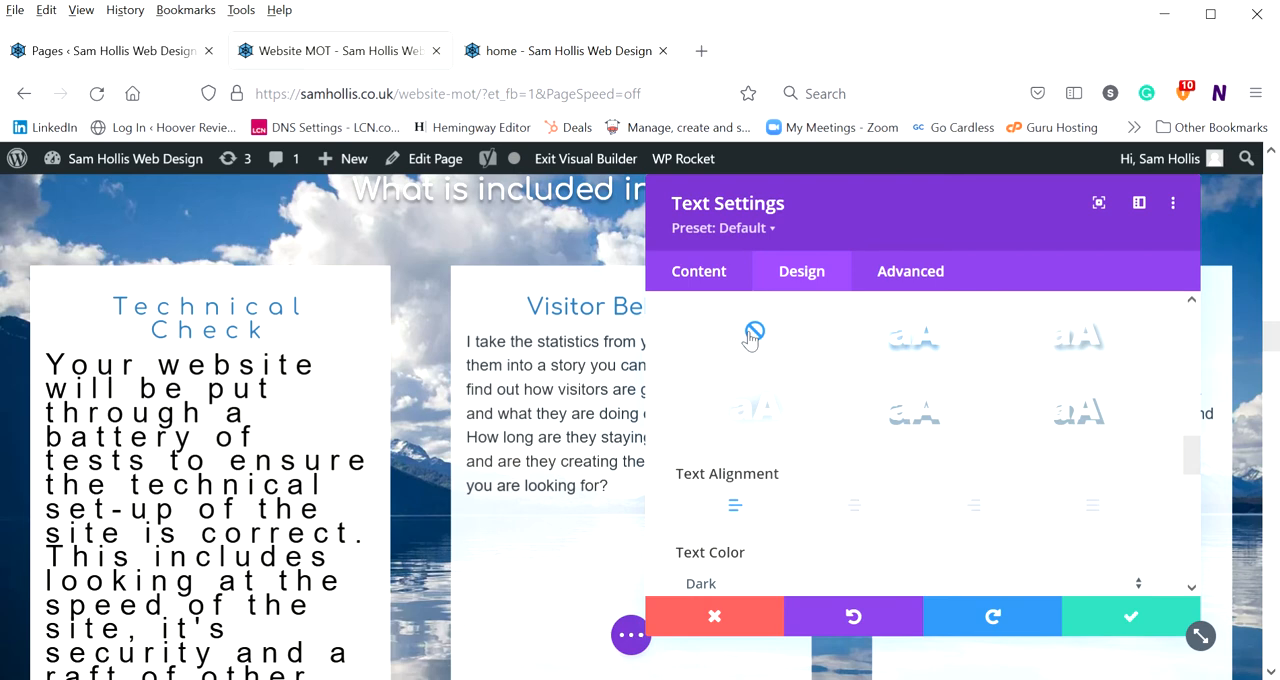
Try centre alignment on the body text and switch it to right alignment
{"action": "scroll", "coordinate": [830, 390], "scroll_direction": "down", "scroll_amount": 2}
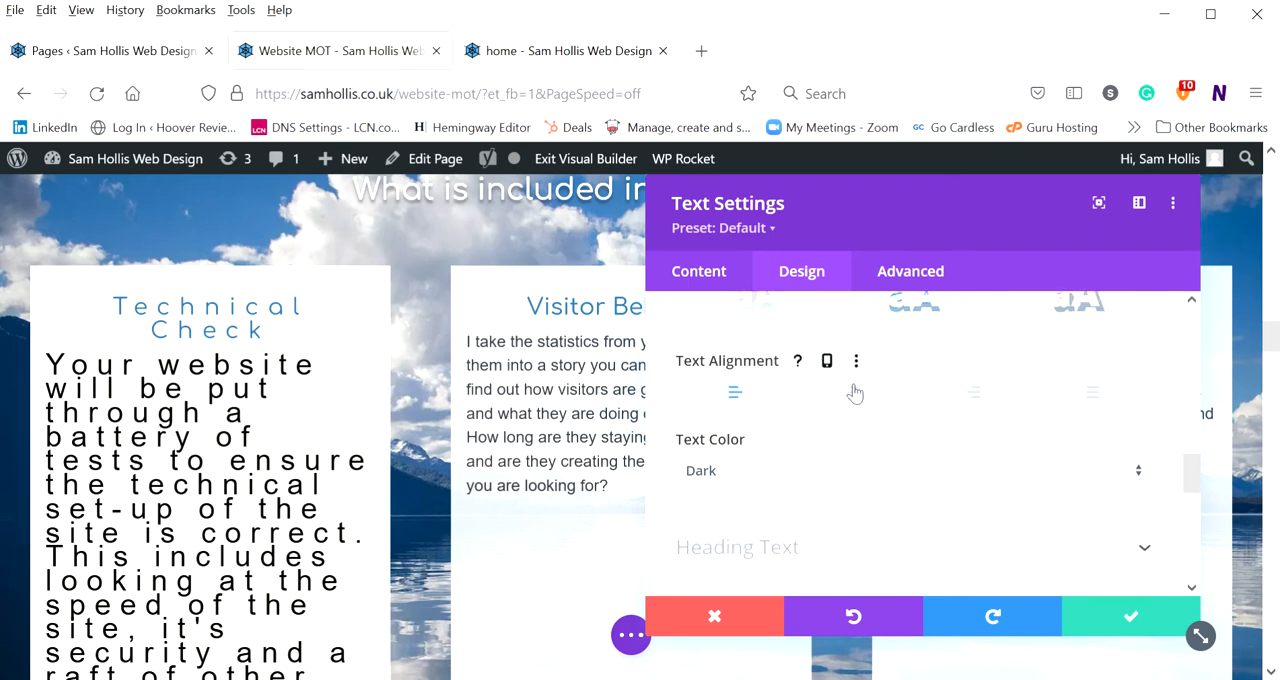
{"action": "left_click", "coordinate": [855, 392]}
{"action": "left_click", "coordinate": [972, 398]}
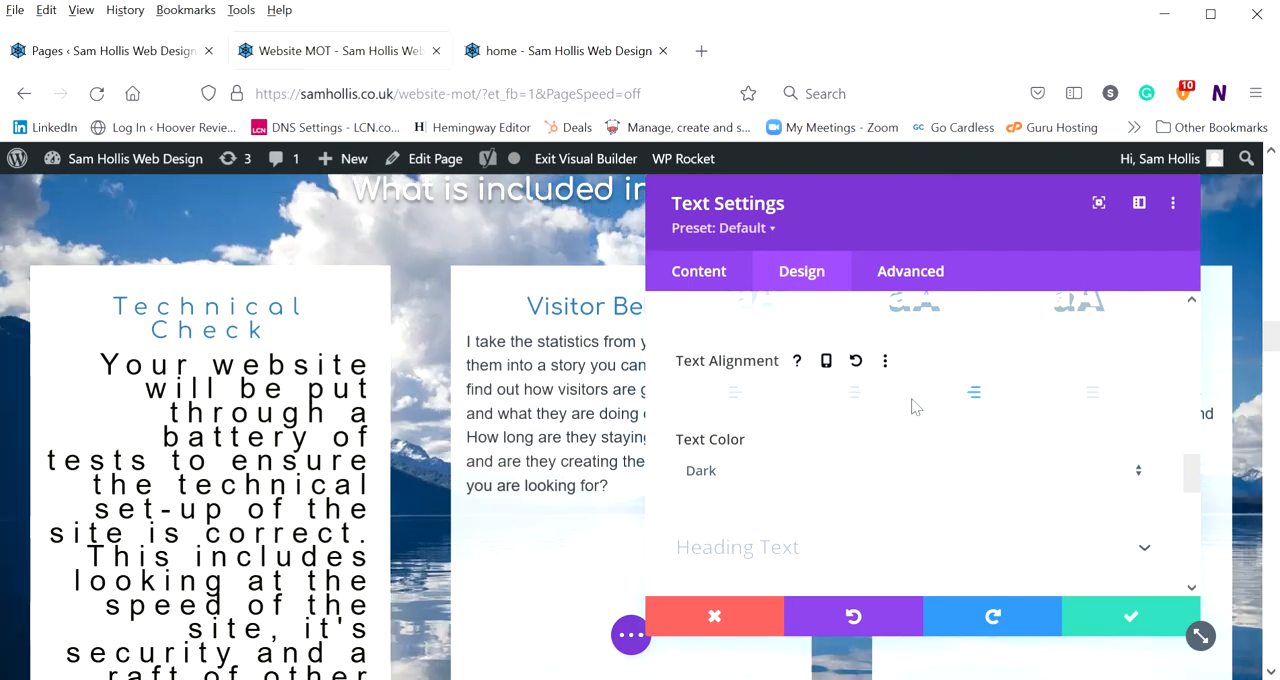
{"action": "scroll", "coordinate": [940, 405], "scroll_direction": "down", "scroll_amount": 1}
{"action": "scroll", "coordinate": [936, 400], "scroll_direction": "up", "scroll_amount": 10}
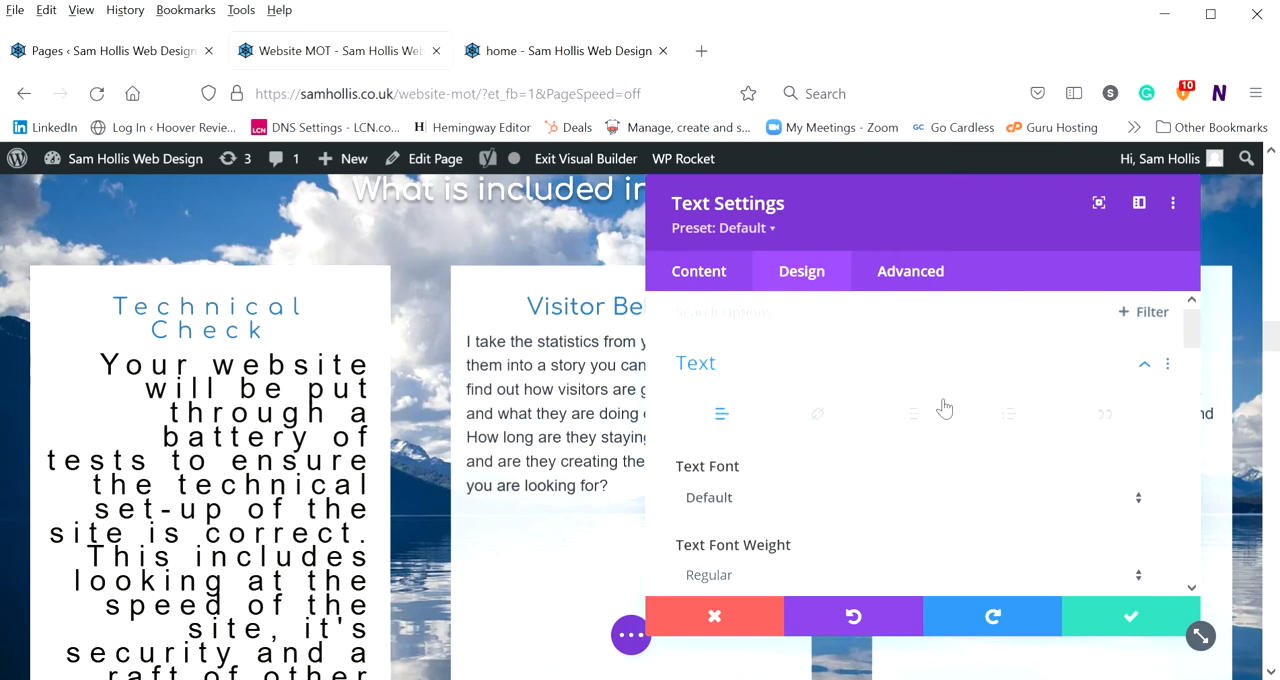
Expand the Heading Text group and examine the Heading 2 font, weight, style and alignment options
{"action": "scroll", "coordinate": [900, 423], "scroll_direction": "down", "scroll_amount": 5}
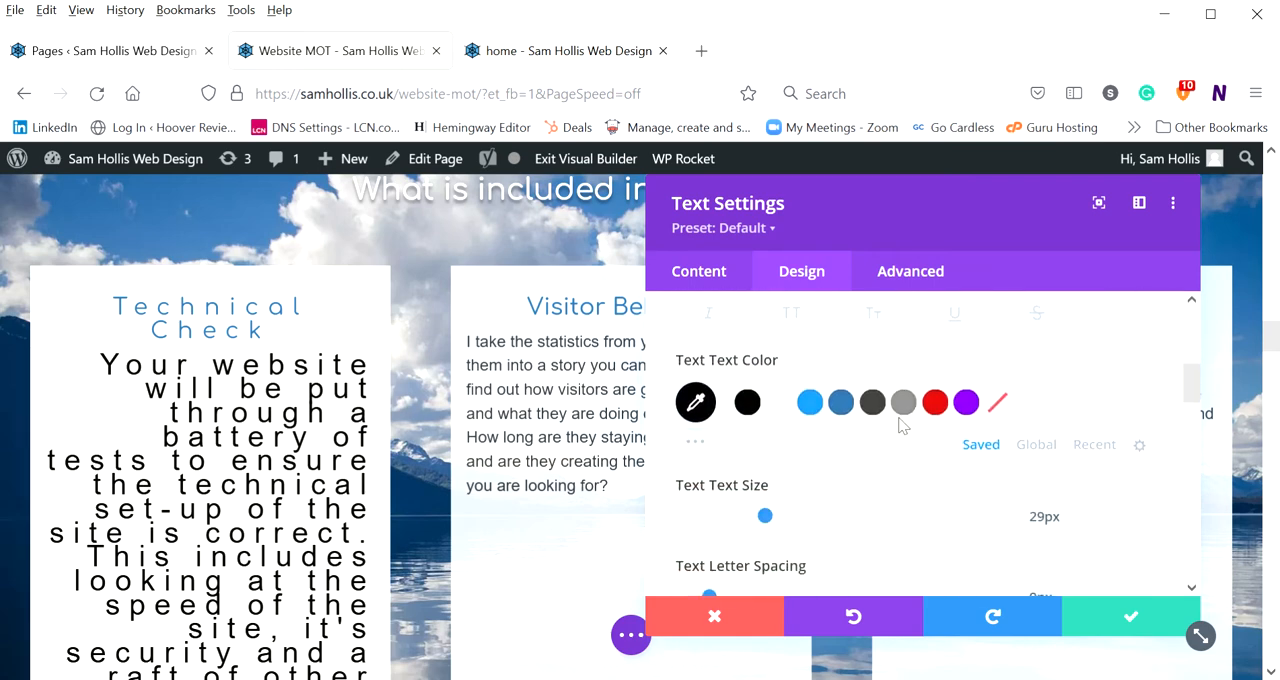
{"action": "scroll", "coordinate": [760, 428], "scroll_direction": "down", "scroll_amount": 5}
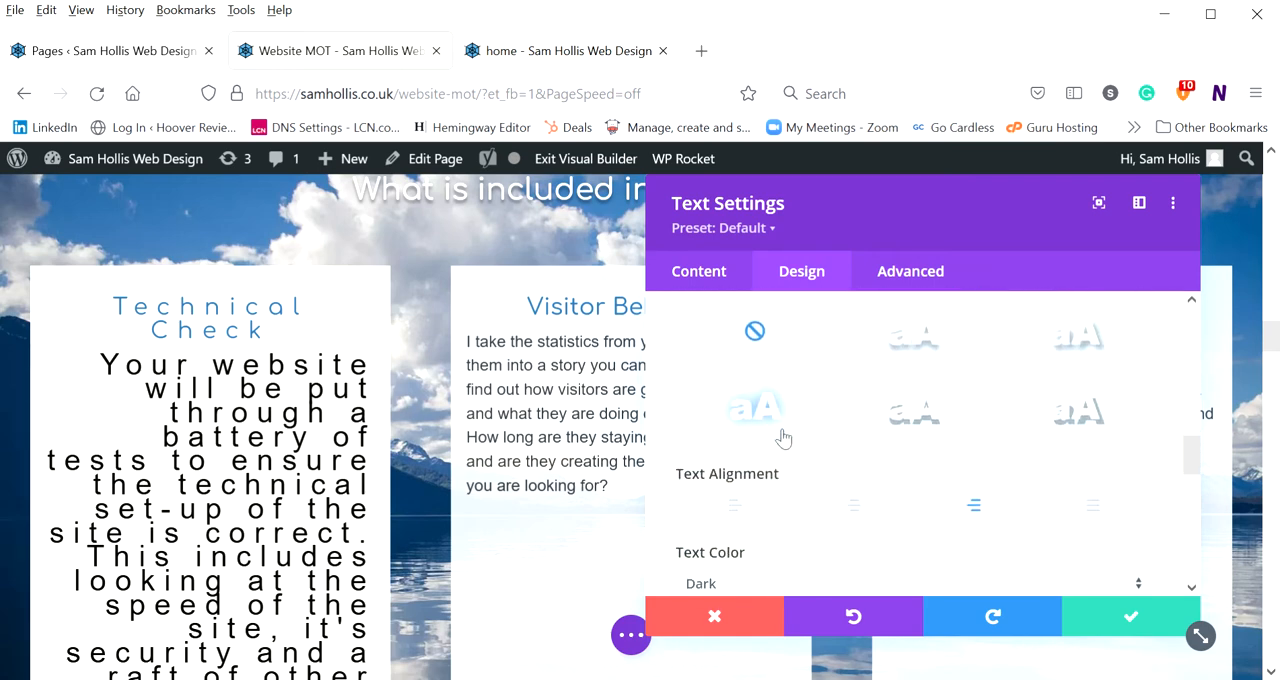
{"action": "scroll", "coordinate": [766, 431], "scroll_direction": "down", "scroll_amount": 5}
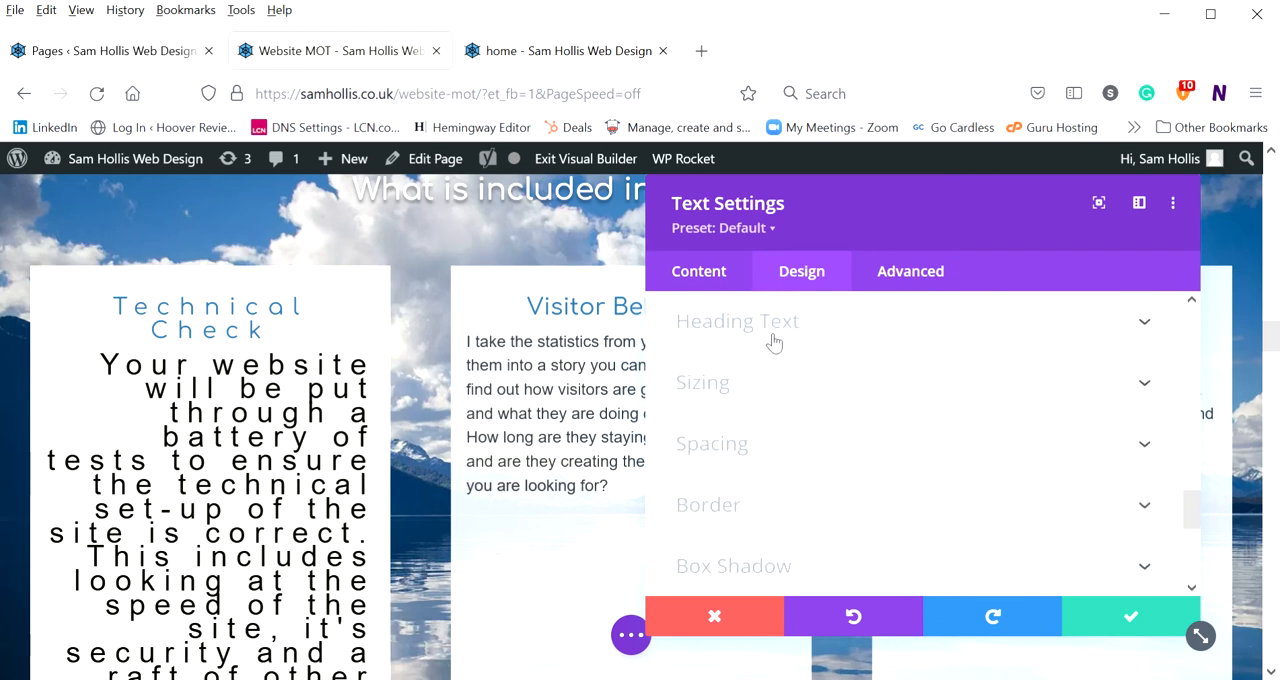
{"action": "left_click", "coordinate": [770, 330]}
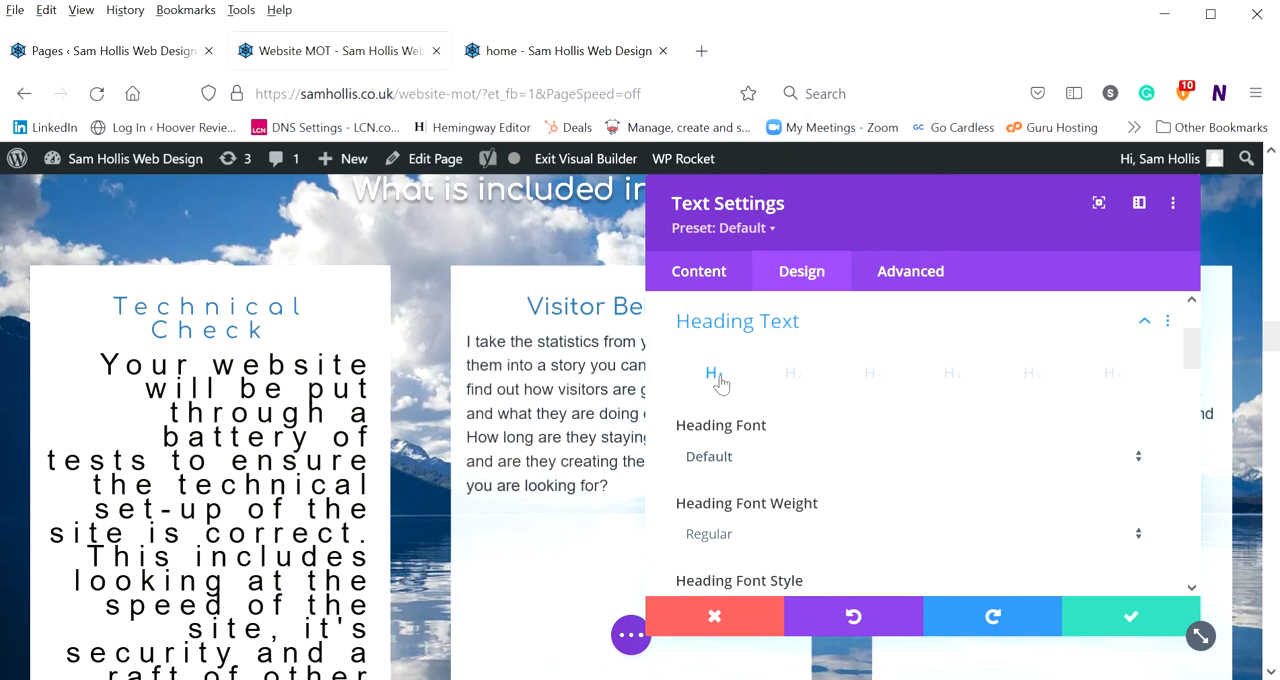
{"action": "left_click", "coordinate": [827, 372]}
{"action": "scroll", "coordinate": [830, 400], "scroll_direction": "down", "scroll_amount": 3}
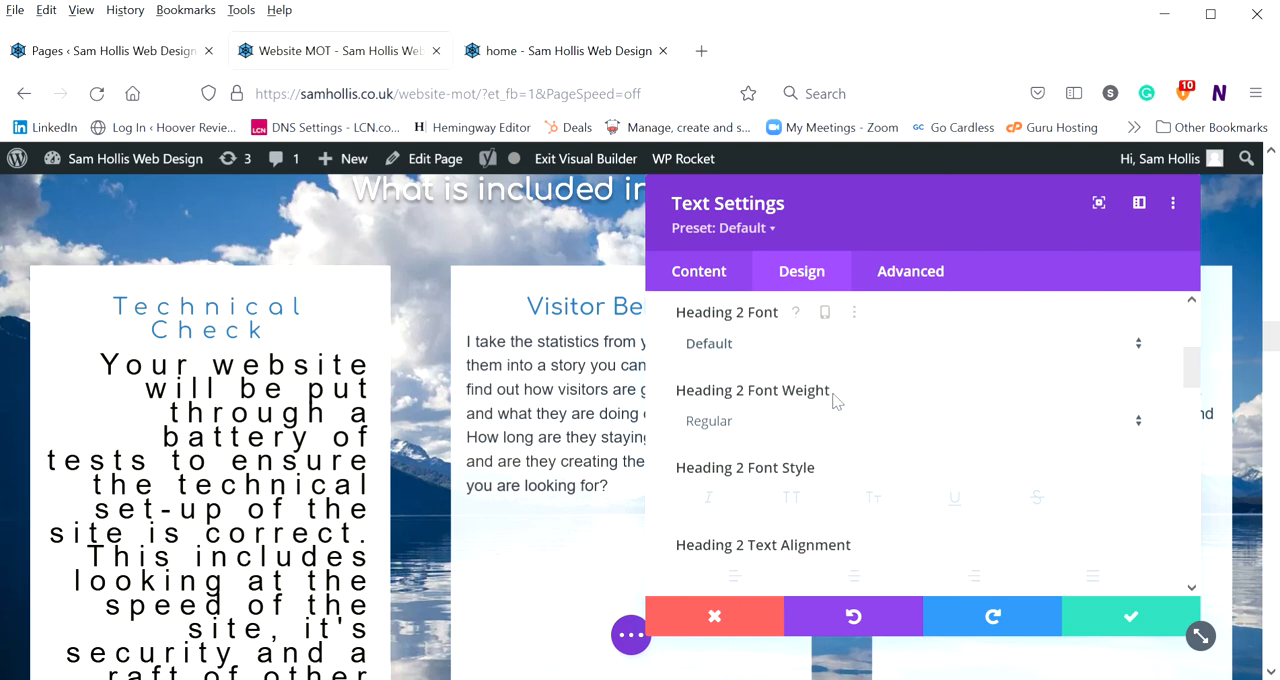
{"action": "scroll", "coordinate": [834, 400], "scroll_direction": "down", "scroll_amount": 2}
{"action": "scroll", "coordinate": [840, 393], "scroll_direction": "up", "scroll_amount": 5}
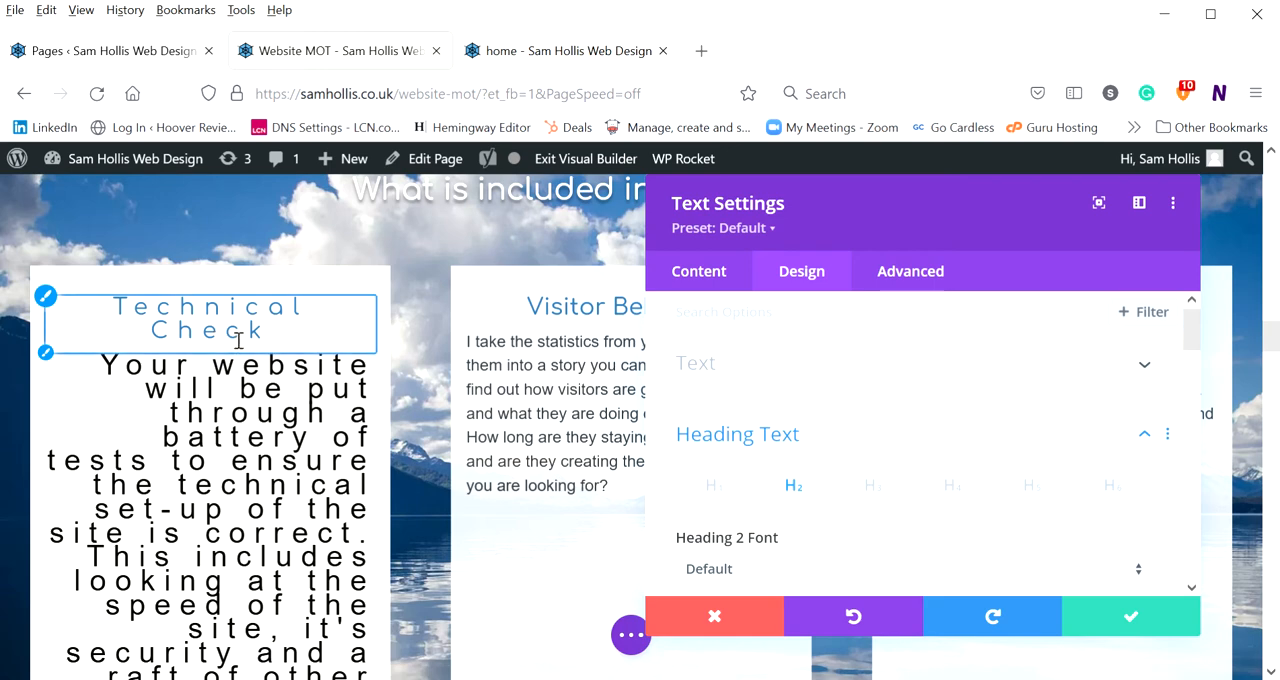
Expand the Sizing group and examine the width, module alignment and height options
{"action": "scroll", "coordinate": [880, 410], "scroll_direction": "down", "scroll_amount": 3}
{"action": "scroll", "coordinate": [895, 416], "scroll_direction": "down", "scroll_amount": 8}
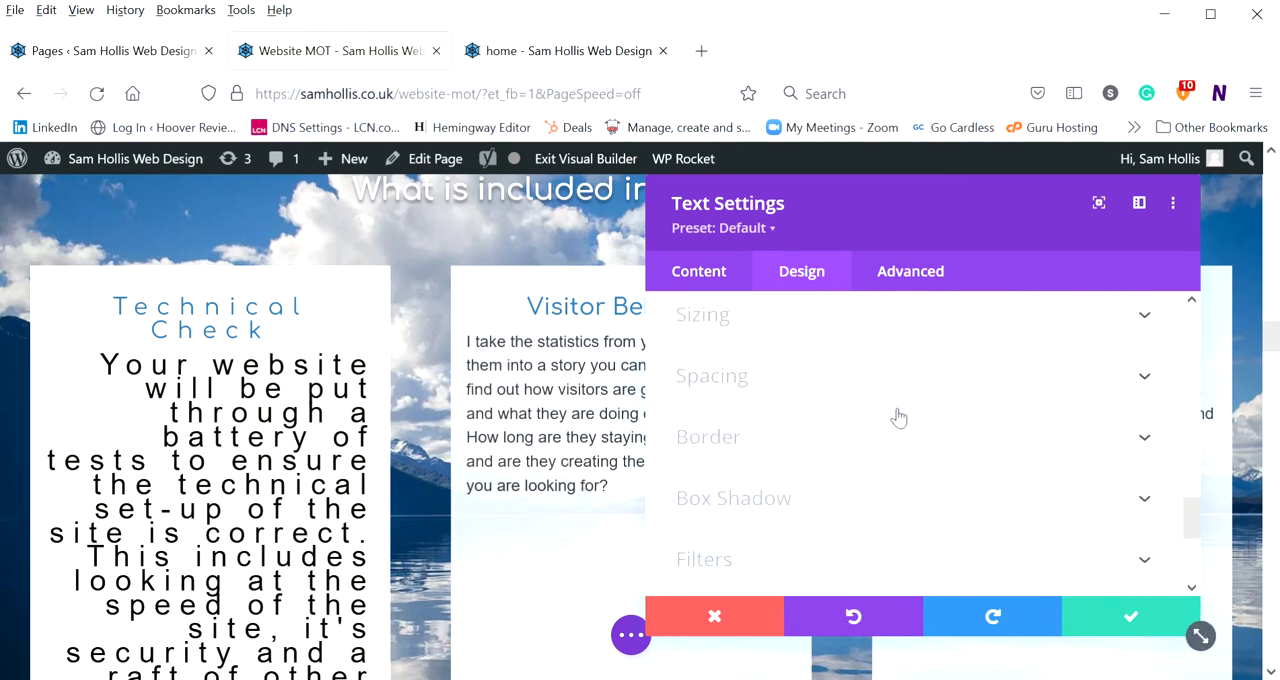
{"action": "scroll", "coordinate": [880, 425], "scroll_direction": "up", "scroll_amount": 2}
{"action": "left_click", "coordinate": [724, 432]}
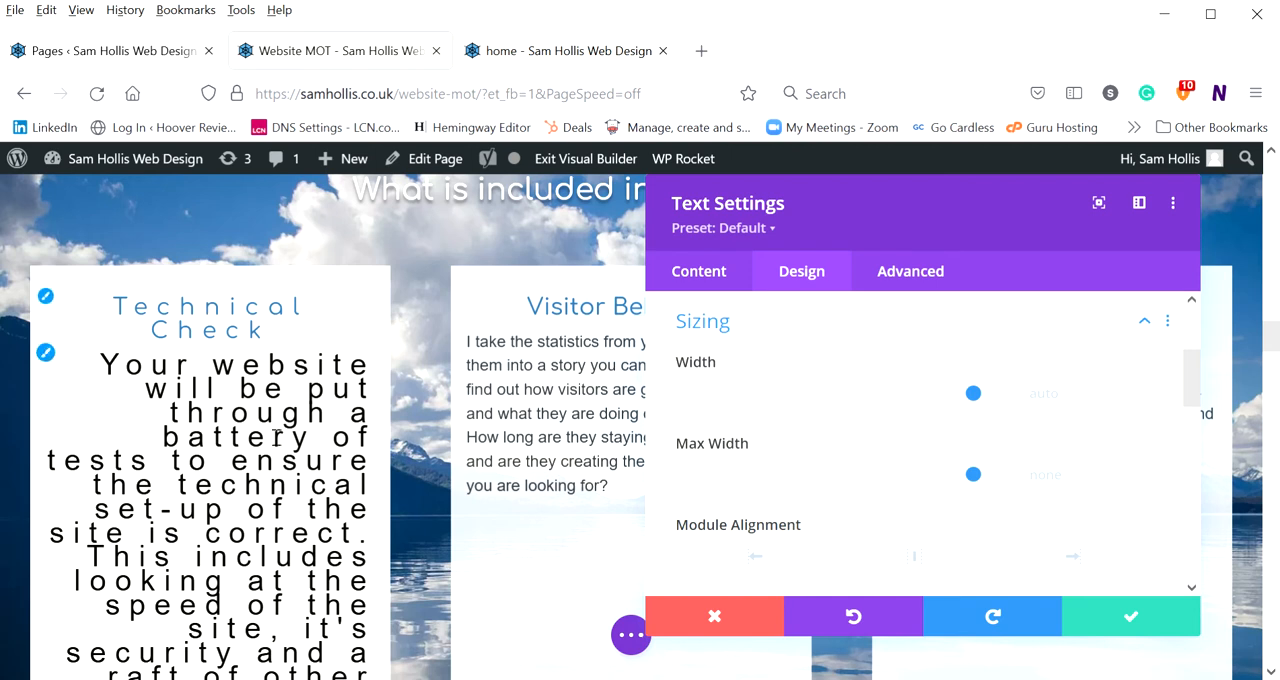
{"action": "scroll", "coordinate": [884, 436], "scroll_direction": "down", "scroll_amount": 1}
{"action": "scroll", "coordinate": [880, 436], "scroll_direction": "down", "scroll_amount": 1}
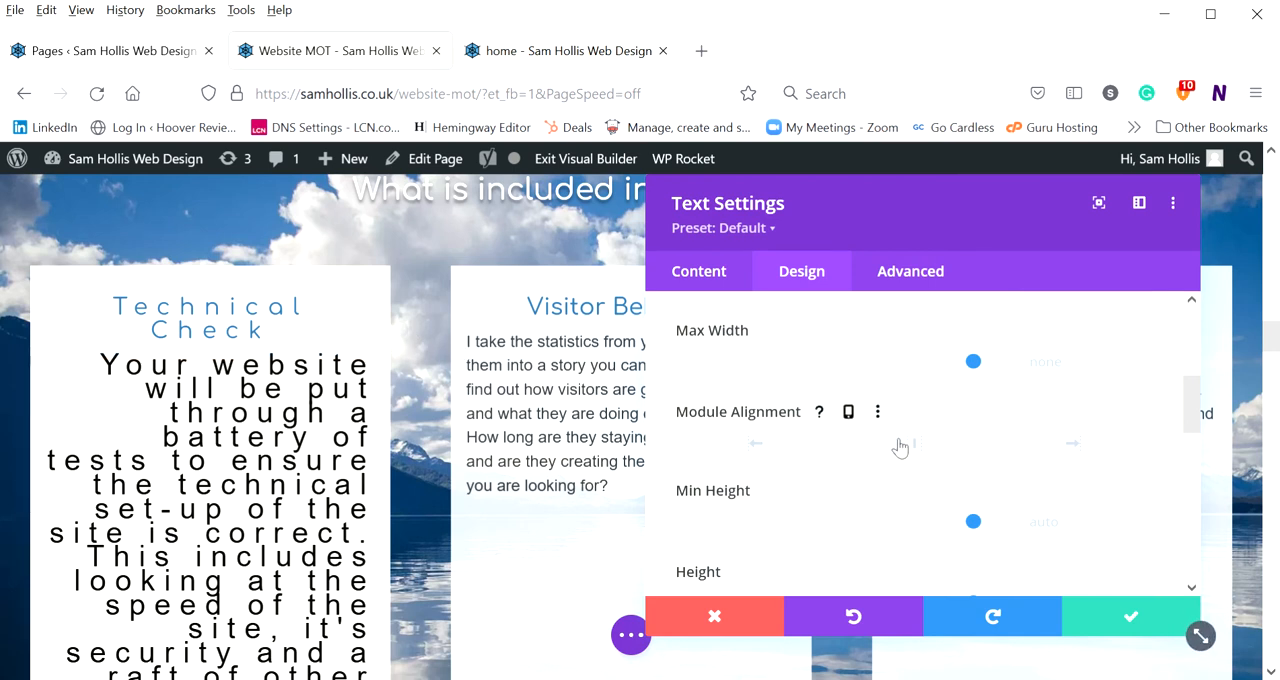
{"action": "scroll", "coordinate": [860, 480], "scroll_direction": "down", "scroll_amount": 2}
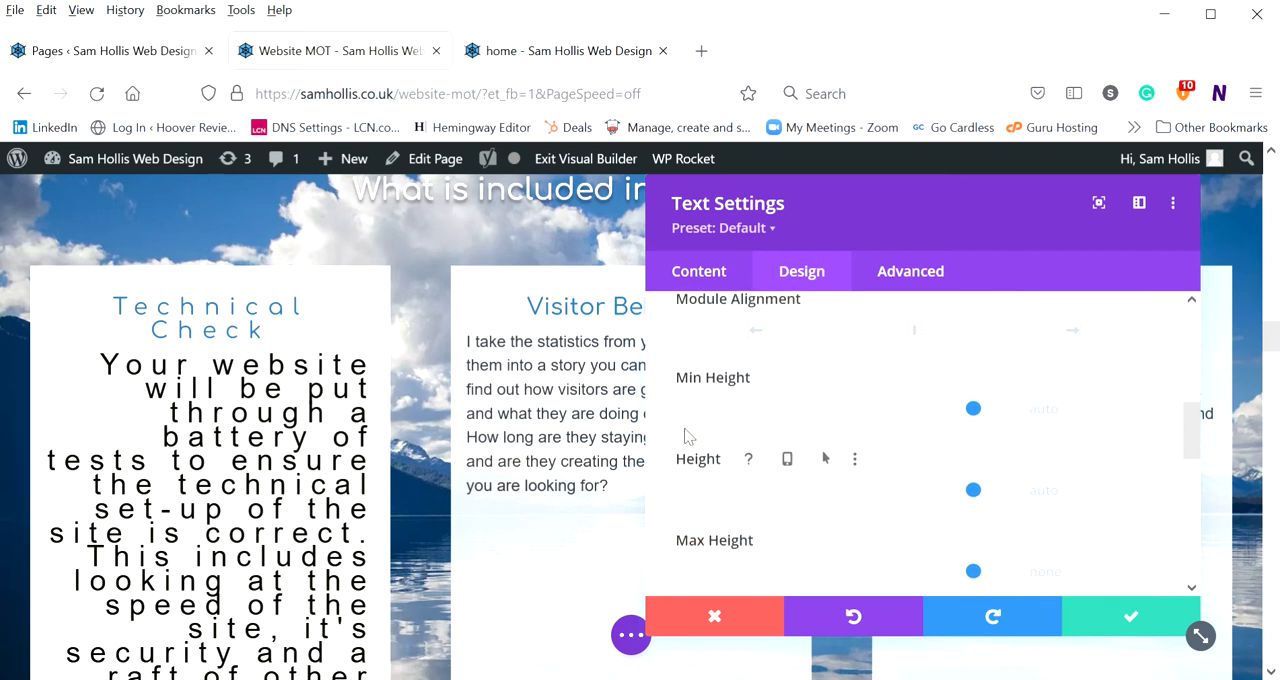
Discard the unsaved changes to the Technical Check text module and close its settings
{"action": "scroll", "coordinate": [846, 380], "scroll_direction": "down", "scroll_amount": 2}
{"action": "scroll", "coordinate": [846, 380], "scroll_direction": "up", "scroll_amount": 2}
{"action": "left_click", "coordinate": [733, 621]}
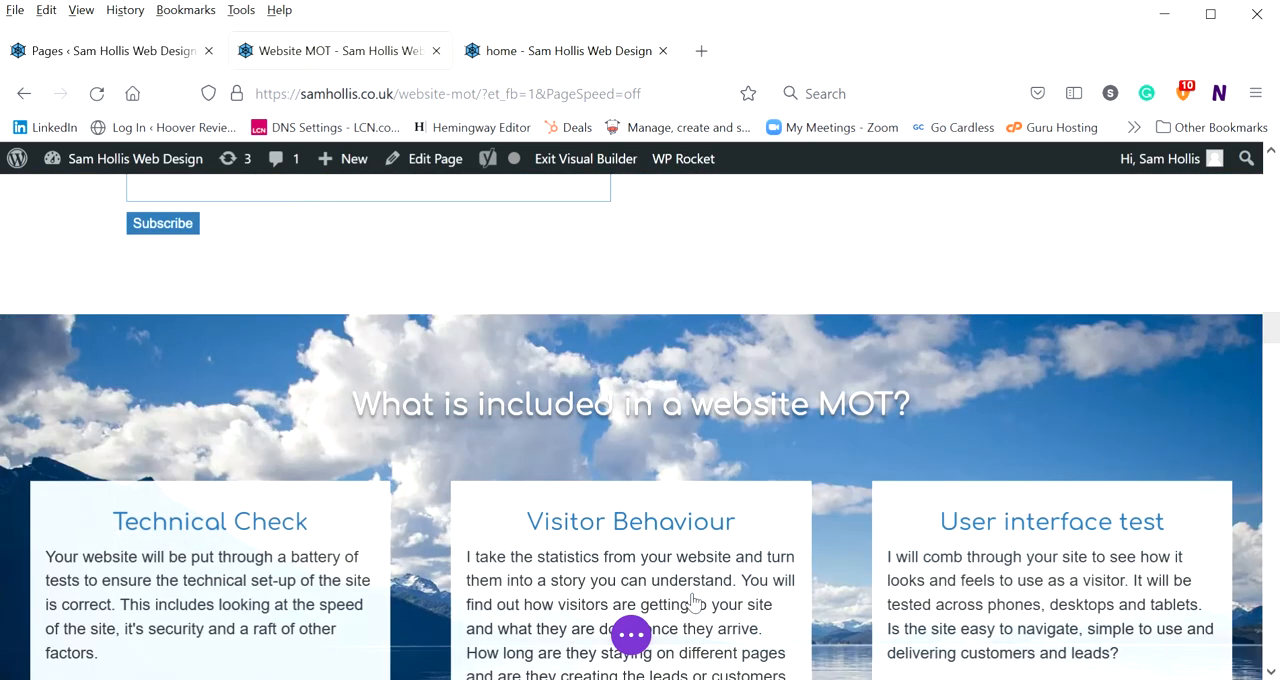
Reopen the Technical Check text module's settings and expand the Sizing group of its design options
{"action": "scroll", "coordinate": [261, 526], "scroll_direction": "down", "scroll_amount": 2}
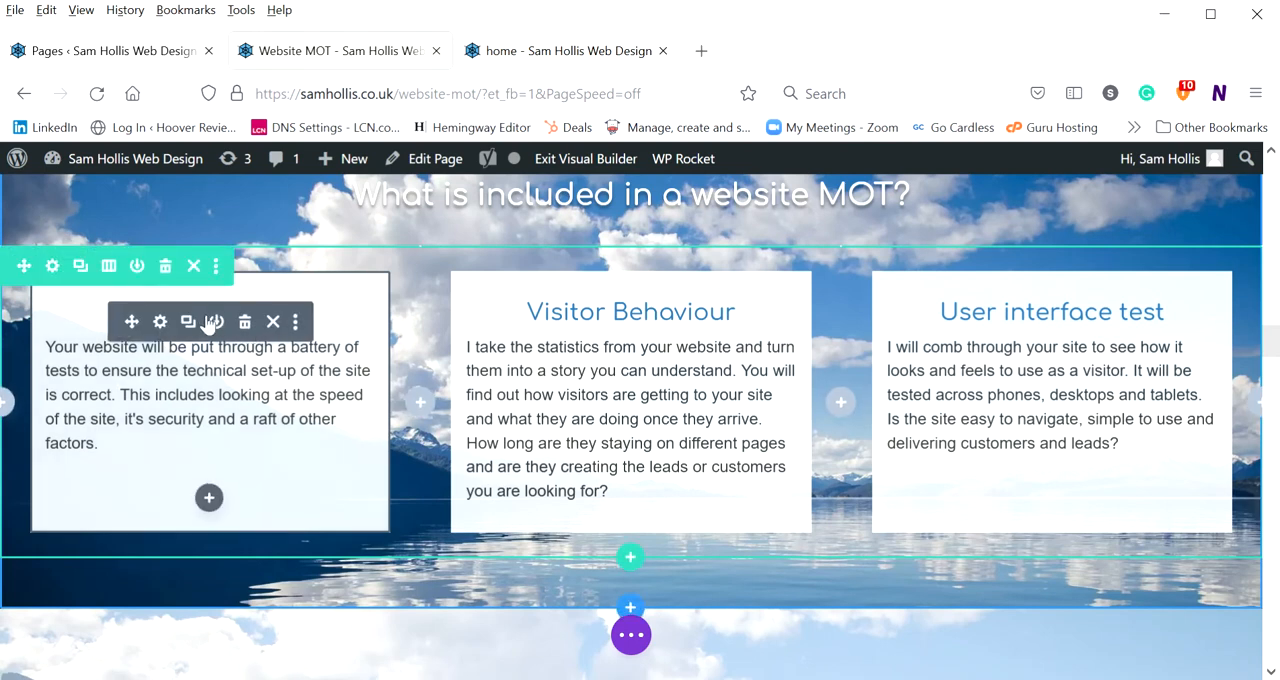
{"action": "left_click", "coordinate": [170, 328]}
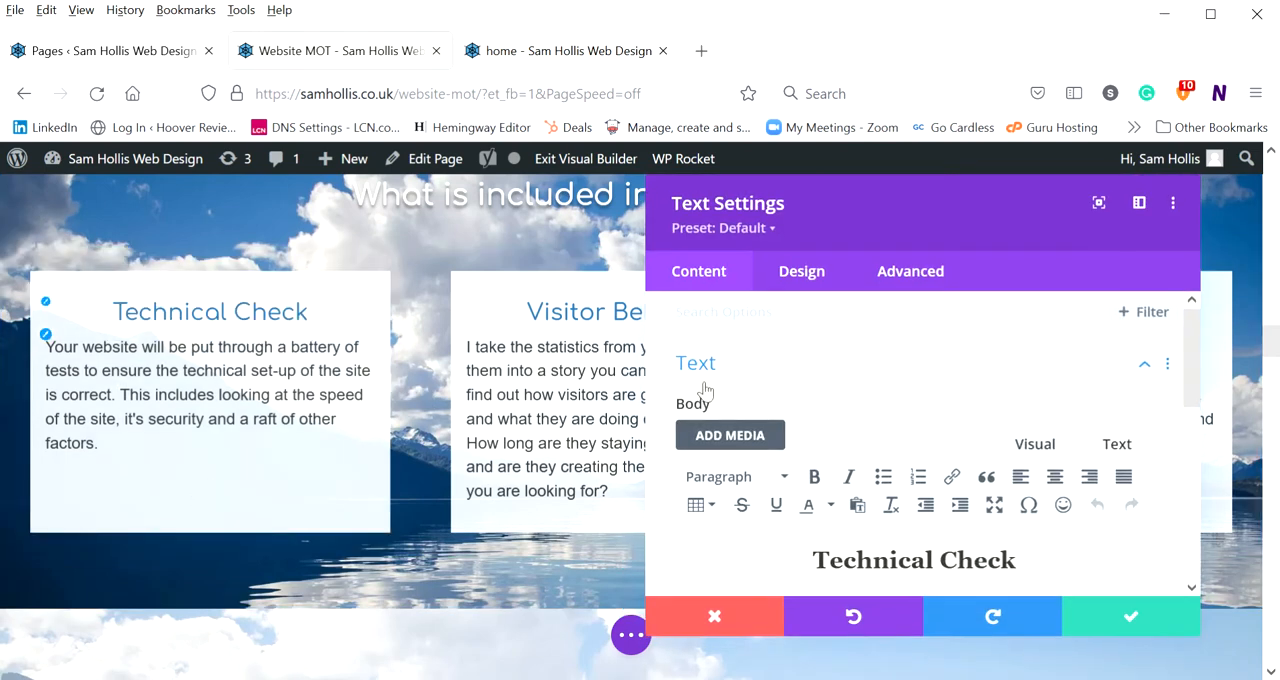
{"action": "left_click", "coordinate": [806, 278]}
{"action": "scroll", "coordinate": [722, 385], "scroll_direction": "down", "scroll_amount": 2}
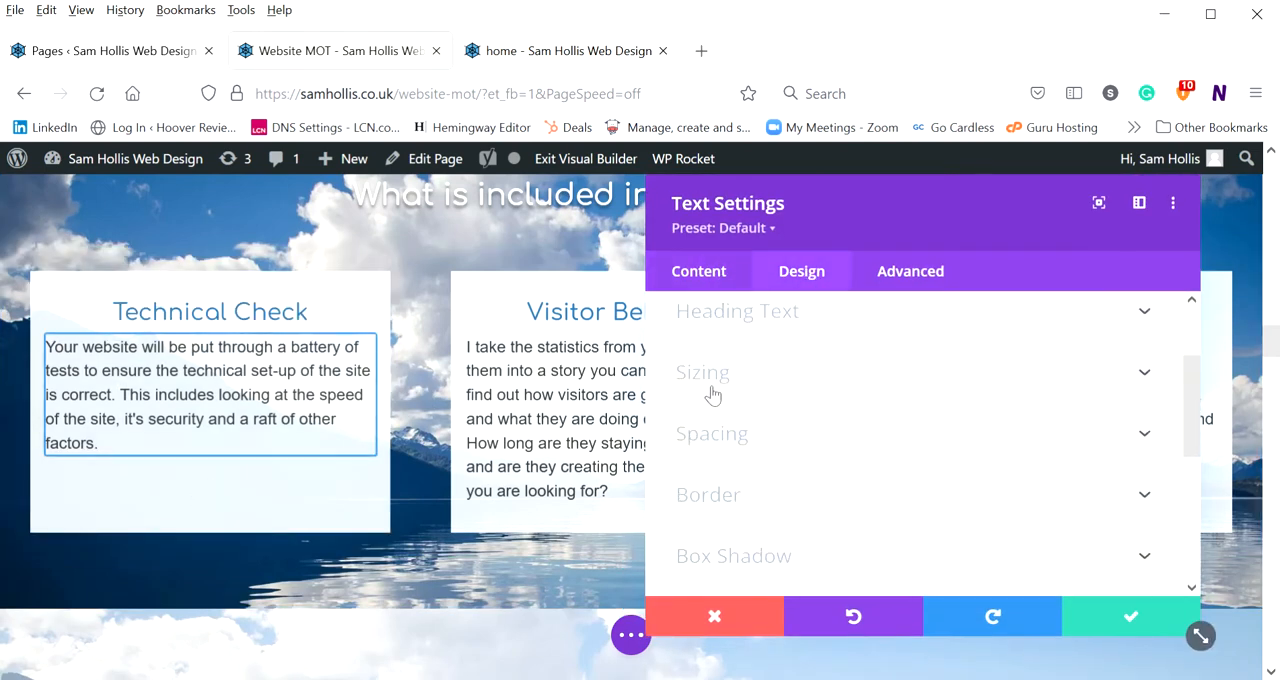
{"action": "left_click", "coordinate": [718, 370]}
{"action": "scroll", "coordinate": [849, 331], "scroll_direction": "down", "scroll_amount": 5}
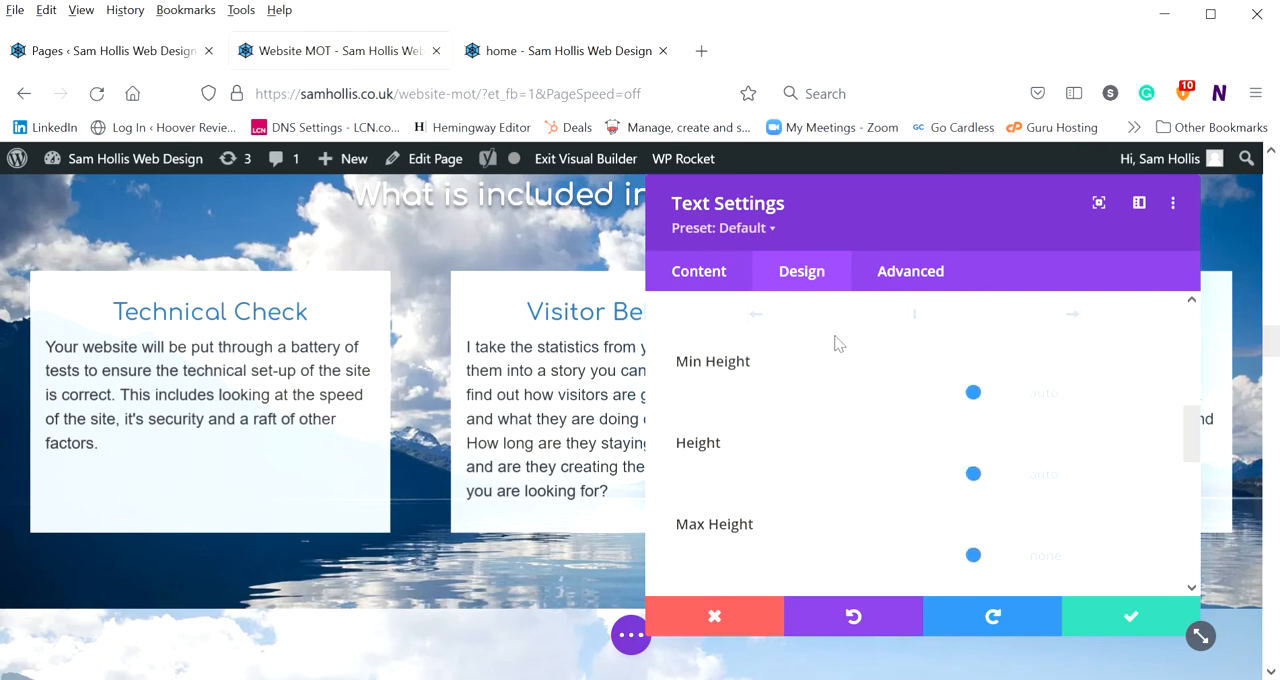
Set the Technical Check module's height to 570px, reduce it to 359px, and inspect the resized box on the page
{"action": "left_click_drag", "start_coordinate": [970, 384], "coordinate": [834, 386]}
{"action": "scroll", "coordinate": [443, 465], "scroll_direction": "down", "scroll_amount": 2}
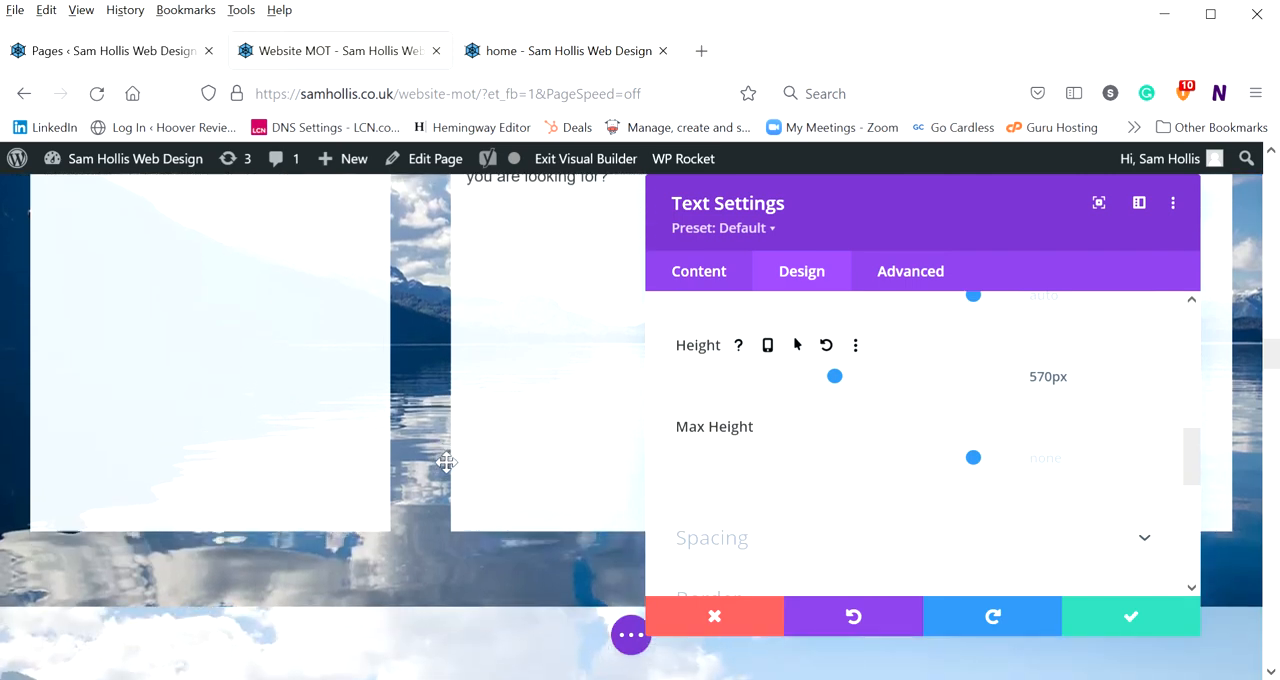
{"action": "left_click_drag", "start_coordinate": [835, 376], "coordinate": [767, 376]}
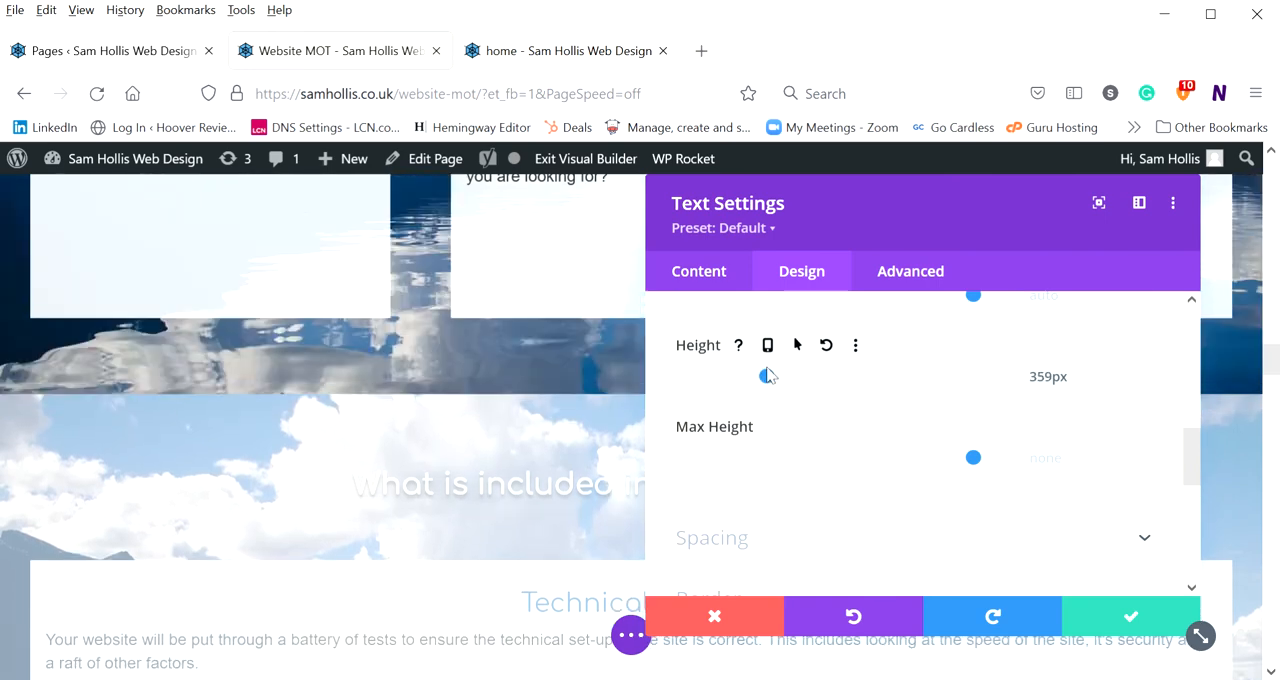
{"action": "scroll", "coordinate": [1051, 393], "scroll_direction": "up", "scroll_amount": 3}
{"action": "scroll", "coordinate": [1049, 394], "scroll_direction": "down", "scroll_amount": 3}
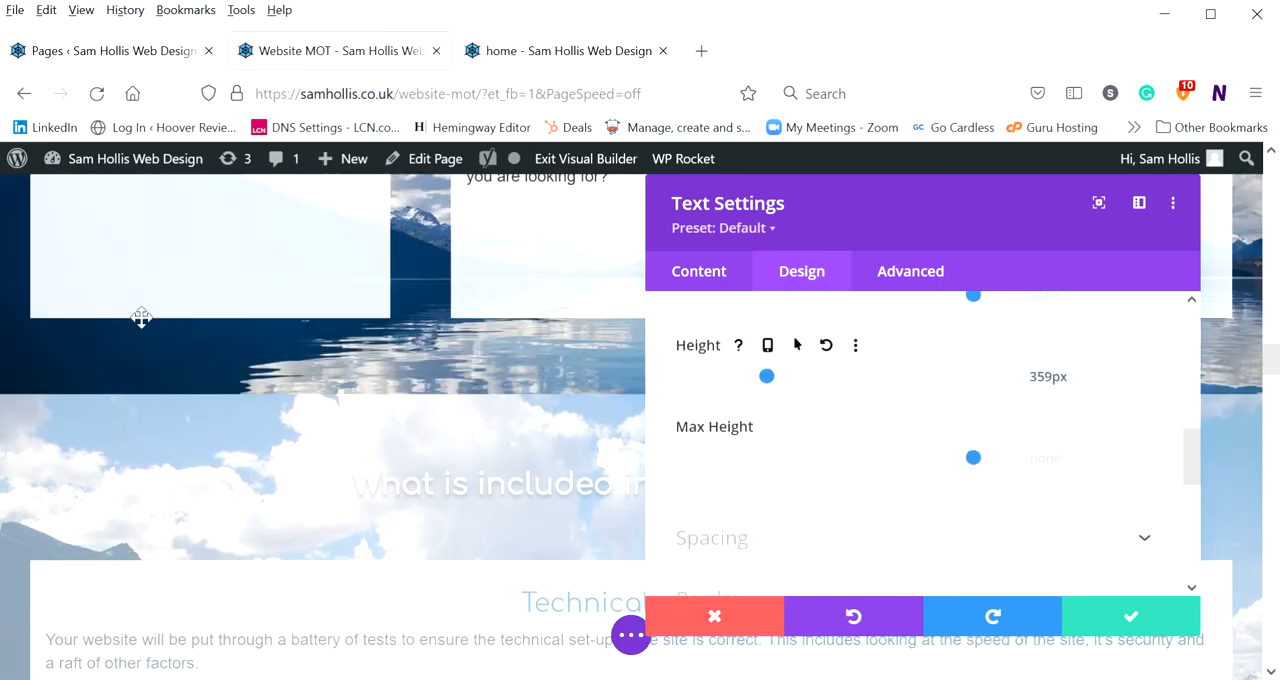
{"action": "scroll", "coordinate": [205, 353], "scroll_direction": "down", "scroll_amount": 3}
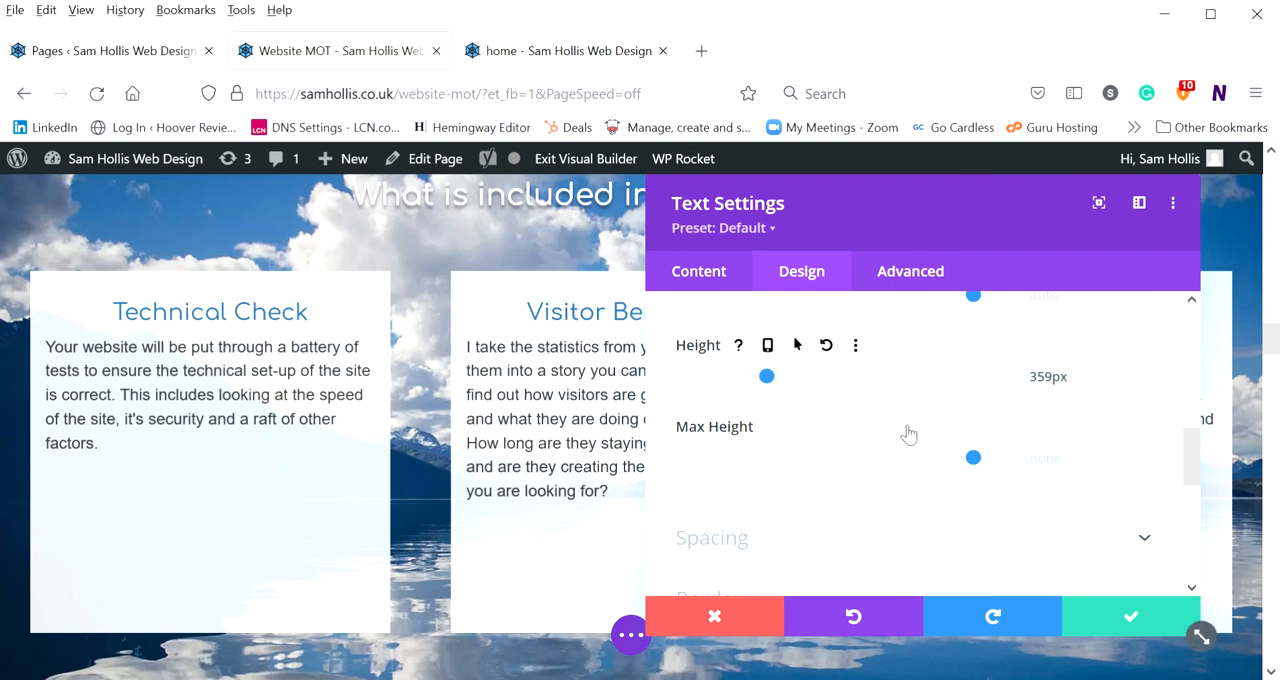
{"action": "scroll", "coordinate": [914, 420], "scroll_direction": "down", "scroll_amount": 2}
{"action": "scroll", "coordinate": [919, 420], "scroll_direction": "up", "scroll_amount": 1}
{"action": "scroll", "coordinate": [919, 420], "scroll_direction": "up", "scroll_amount": 4}
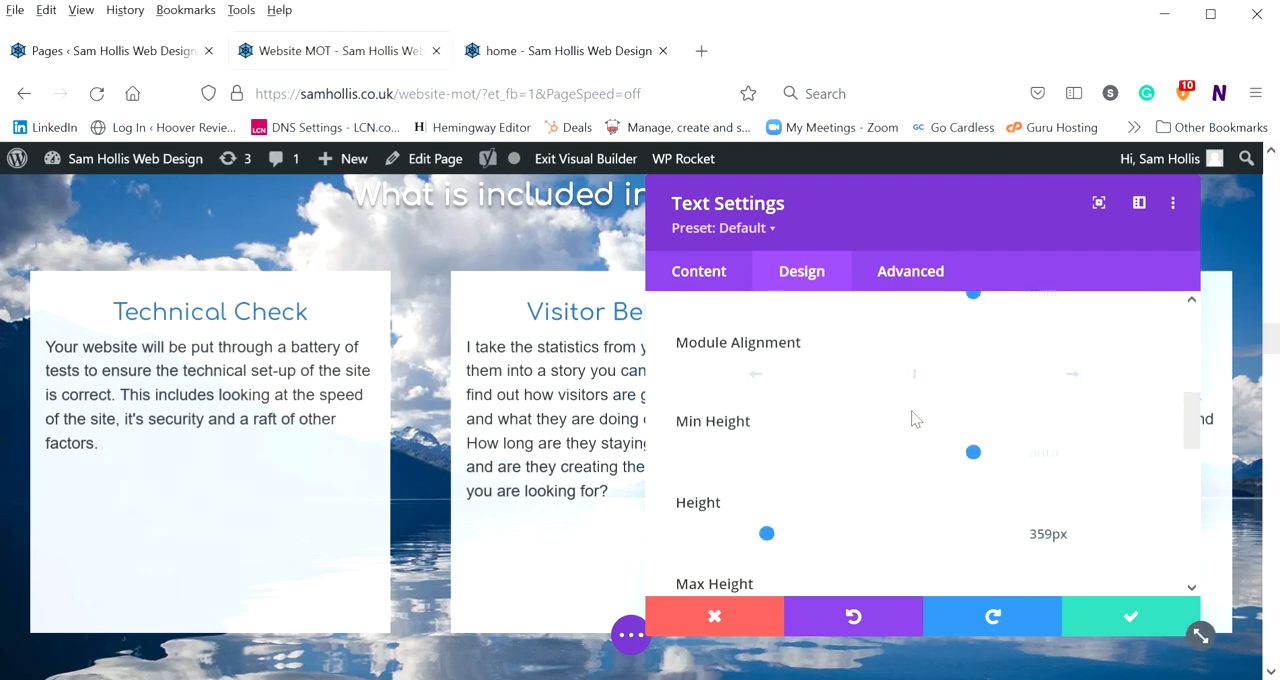
Expand the Spacing group of the Technical Check module's design options and examine its margin and padding fields
{"action": "left_click", "coordinate": [743, 504]}
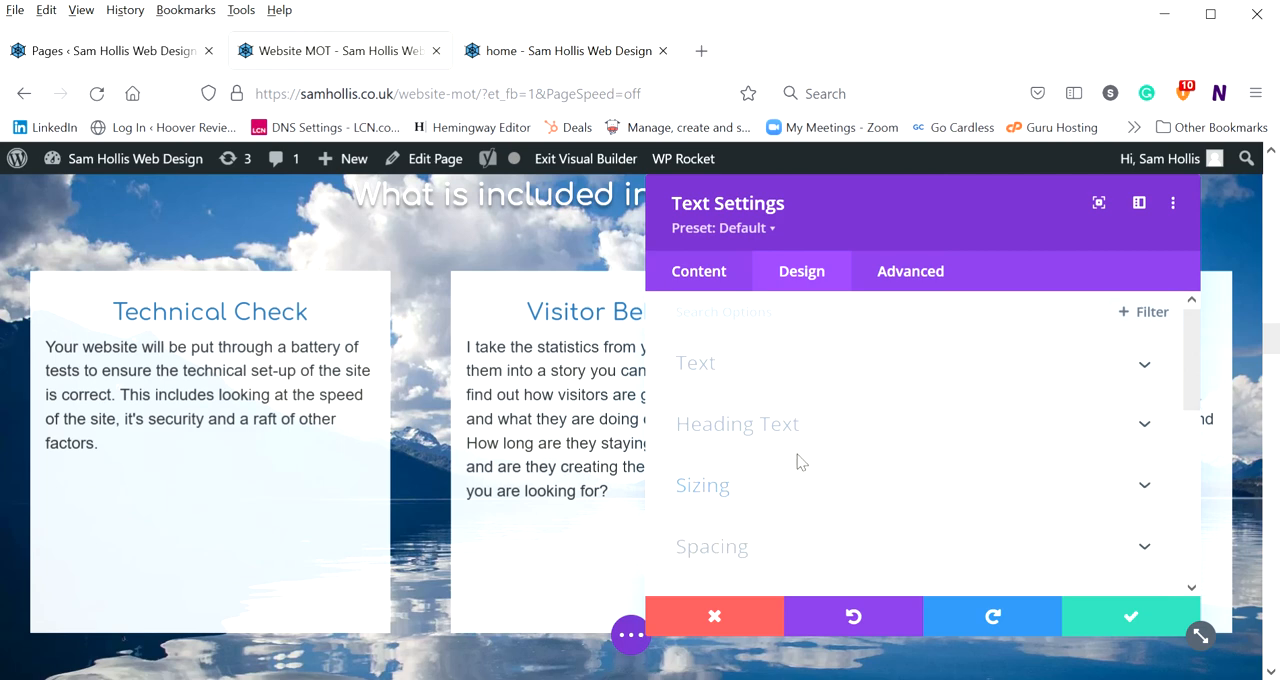
{"action": "scroll", "coordinate": [800, 456], "scroll_direction": "down", "scroll_amount": 1}
{"action": "left_click", "coordinate": [802, 445]}
{"action": "scroll", "coordinate": [850, 426], "scroll_direction": "down", "scroll_amount": 2}
{"action": "scroll", "coordinate": [823, 416], "scroll_direction": "up", "scroll_amount": 2}
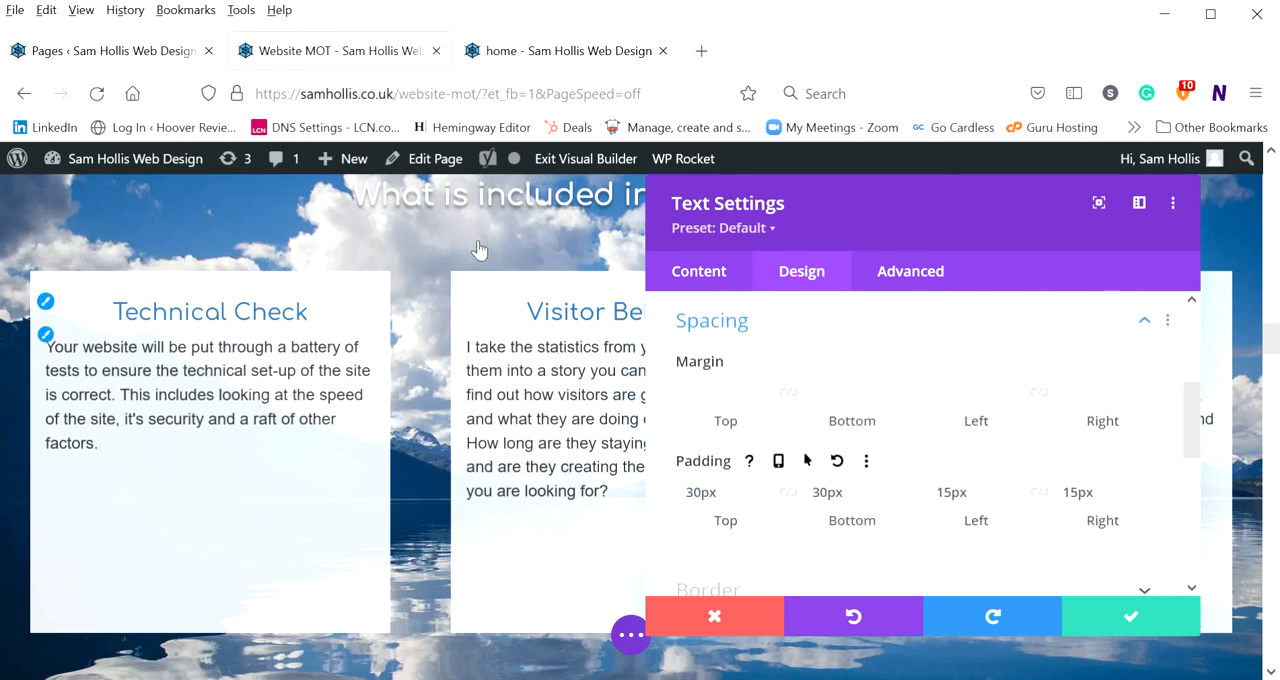
{"action": "left_click", "coordinate": [721, 392]}
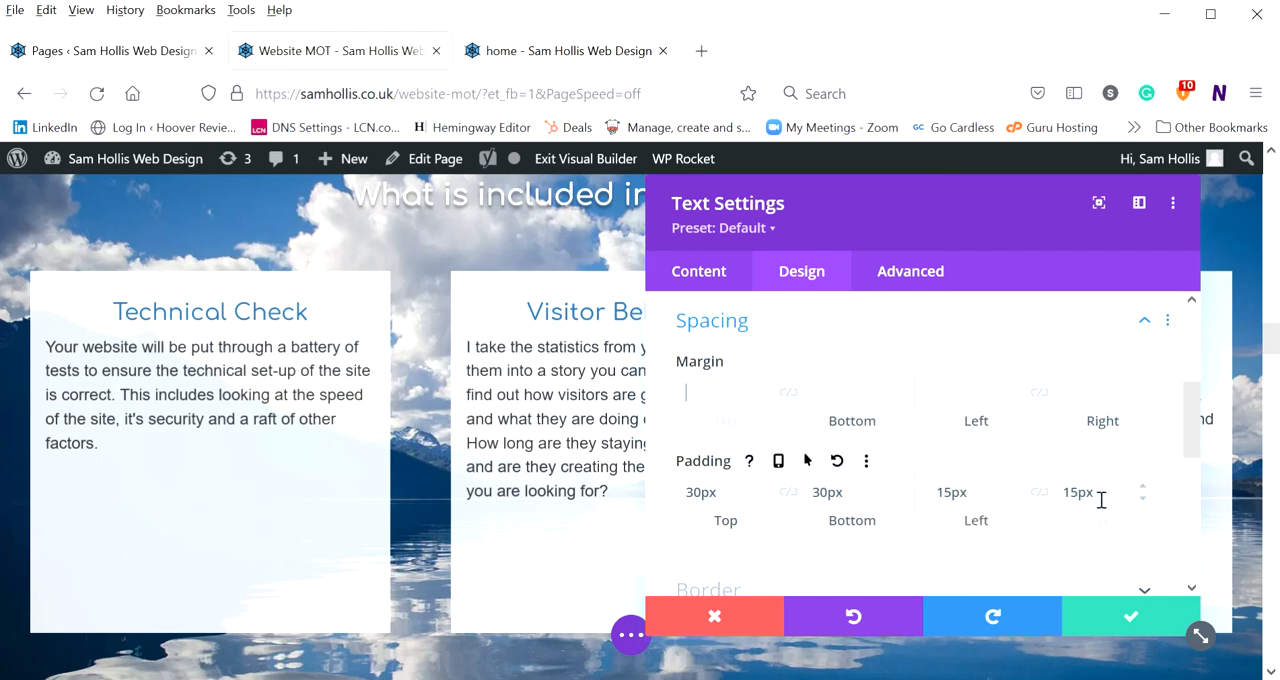
Set the Technical Check module's left padding to 50px to preview the shifted text, and return it to 15px
{"action": "double_click", "coordinate": [972, 496]}
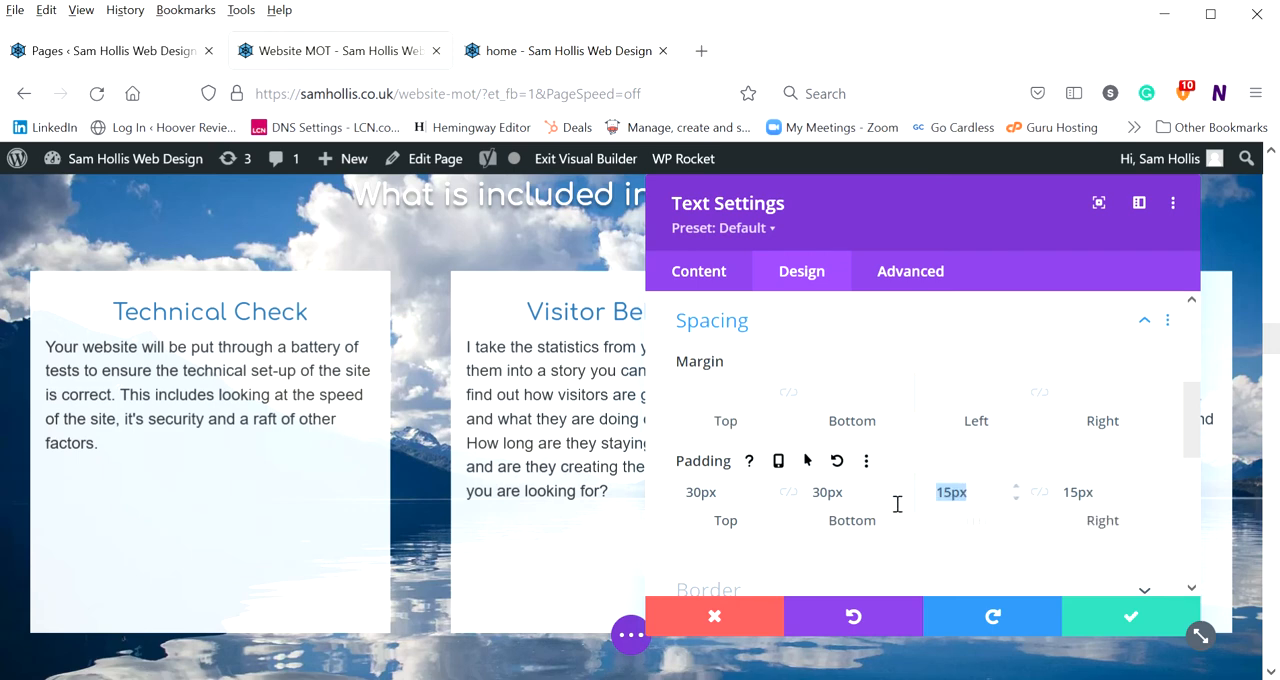
{"action": "type", "text": "50"}
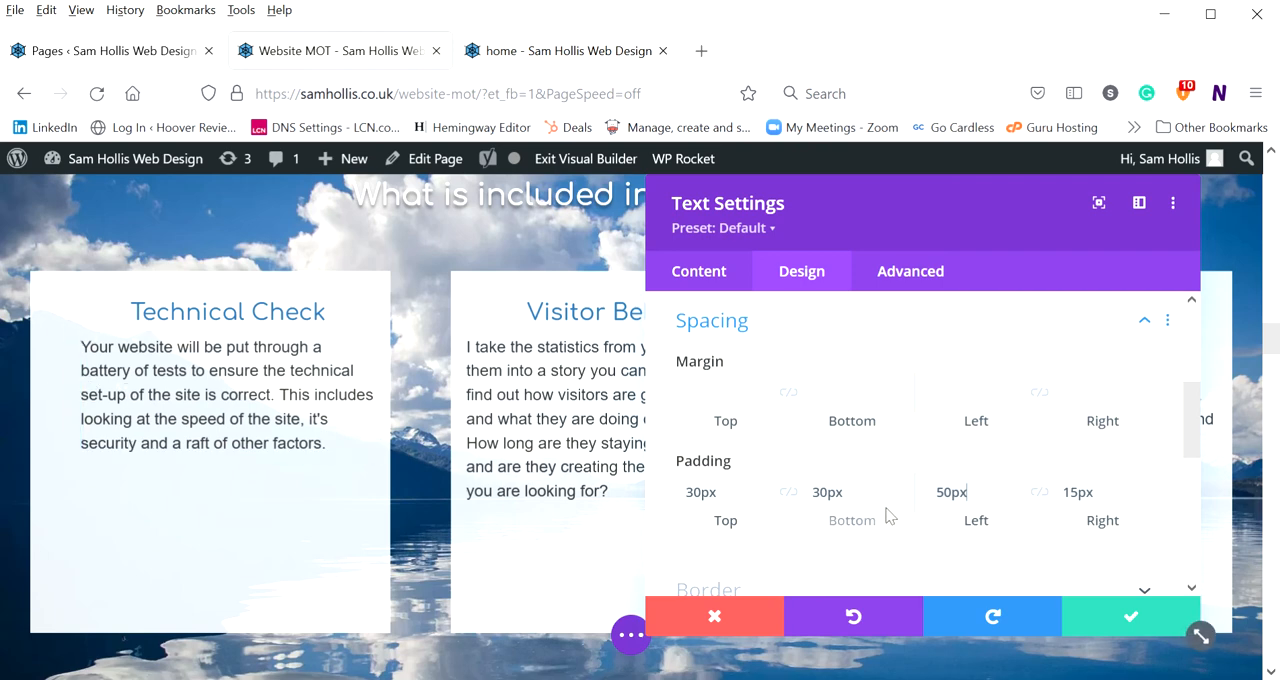
{"action": "double_click", "coordinate": [958, 493]}
{"action": "type", "text": "1"}
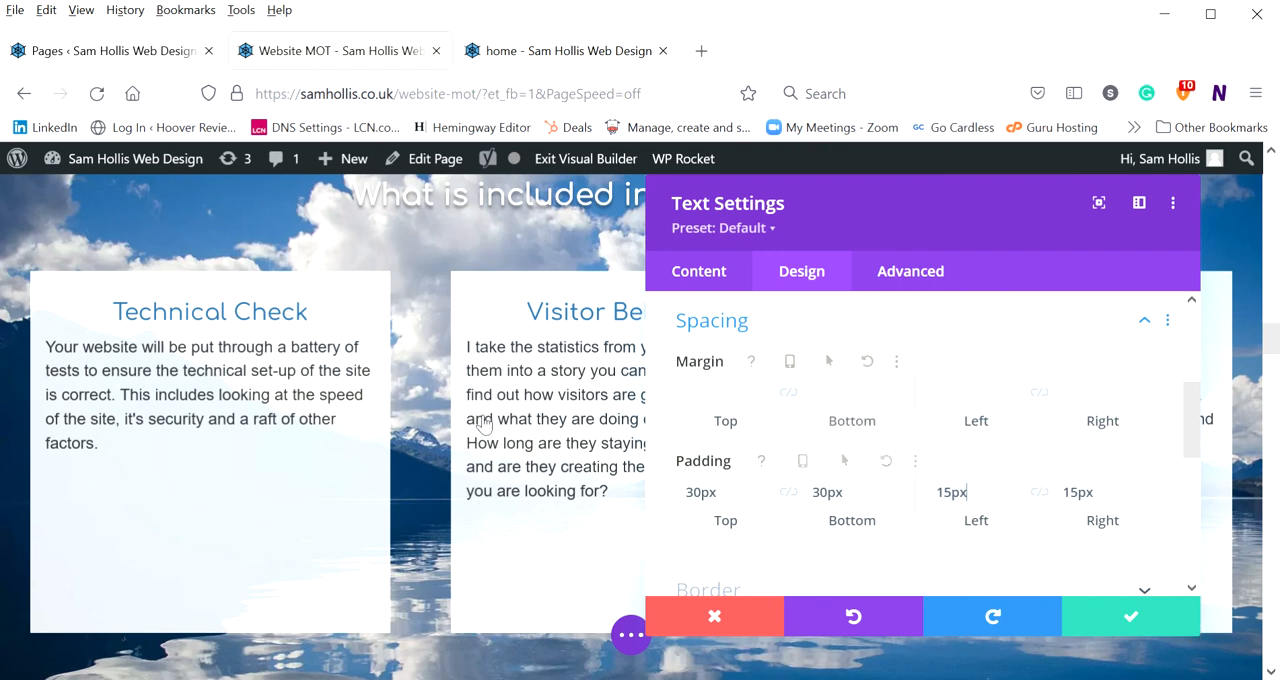
Round the Technical Check module's corners to 20px in the Border group, with the top-left corner unlinked and set to 0px
{"action": "scroll", "coordinate": [888, 489], "scroll_direction": "down", "scroll_amount": 2}
{"action": "left_click", "coordinate": [842, 468]}
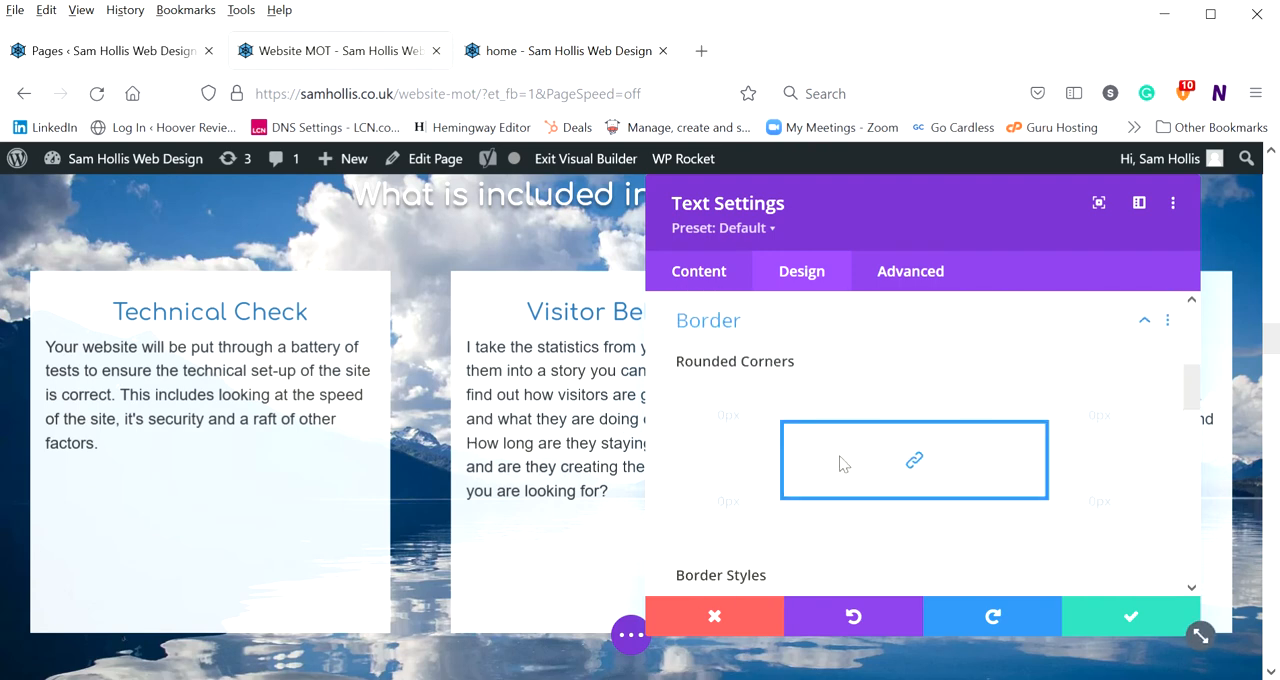
{"action": "scroll", "coordinate": [778, 440], "scroll_direction": "down", "scroll_amount": 2}
{"action": "scroll", "coordinate": [781, 441], "scroll_direction": "up", "scroll_amount": 2}
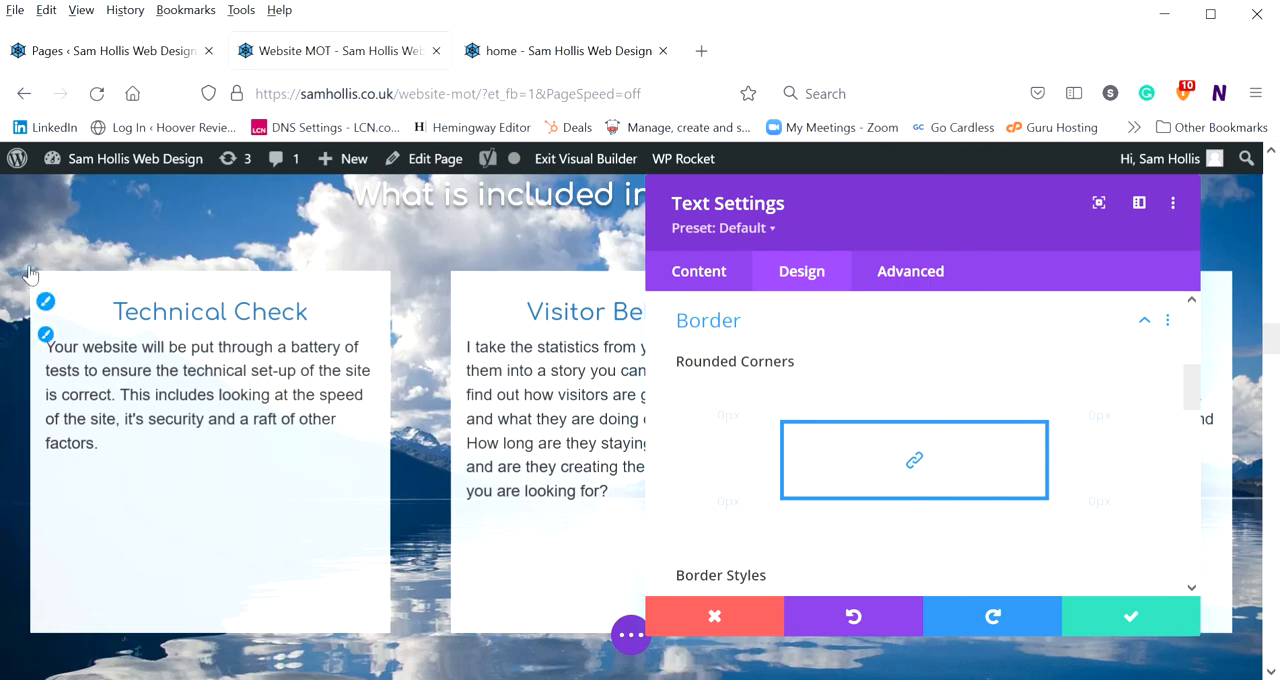
{"action": "left_click", "coordinate": [737, 428]}
{"action": "type", "text": "1"}
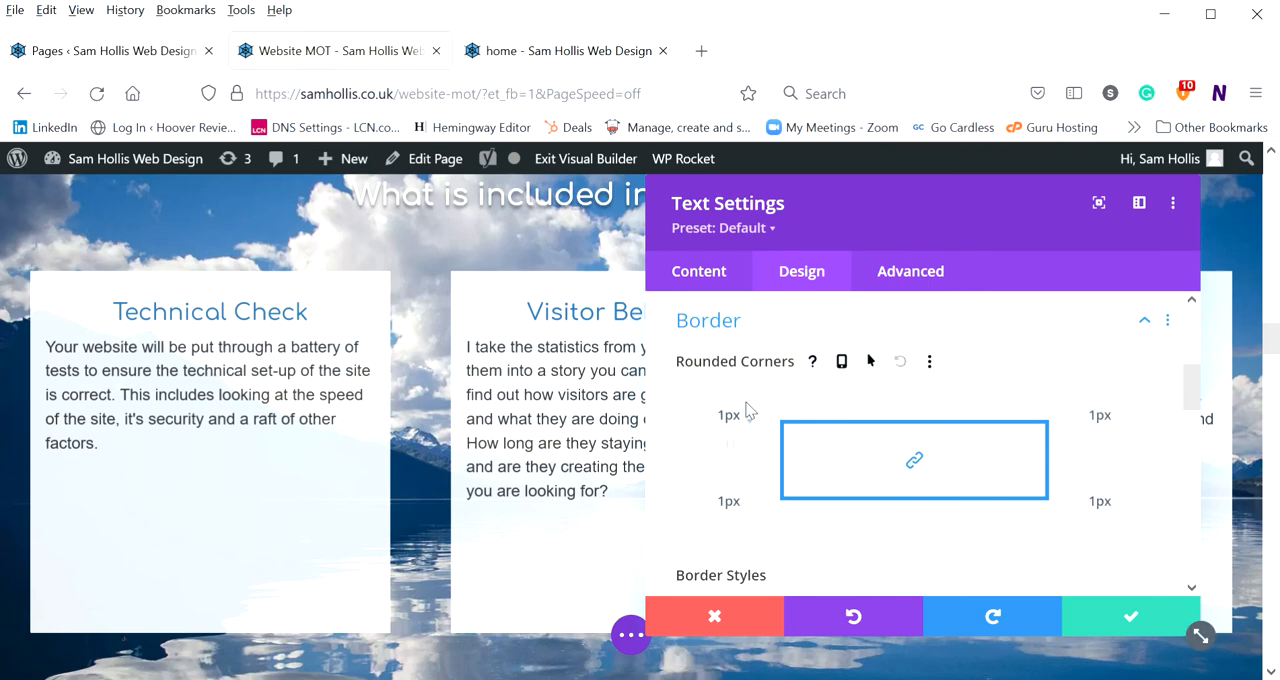
{"action": "key", "text": "BackSpace"}
{"action": "type", "text": "4"}
{"action": "key", "text": "Up"}
{"action": "key", "text": "Up"}
{"action": "key", "text": "Up"}
{"action": "key", "text": "Up"}
{"action": "key", "text": "Up"}
{"action": "key", "text": "Up"}
{"action": "key", "text": "Up"}
{"action": "key", "text": "Up"}
{"action": "key", "text": "Up"}
{"action": "key", "text": "Up"}
{"action": "key", "text": "Up"}
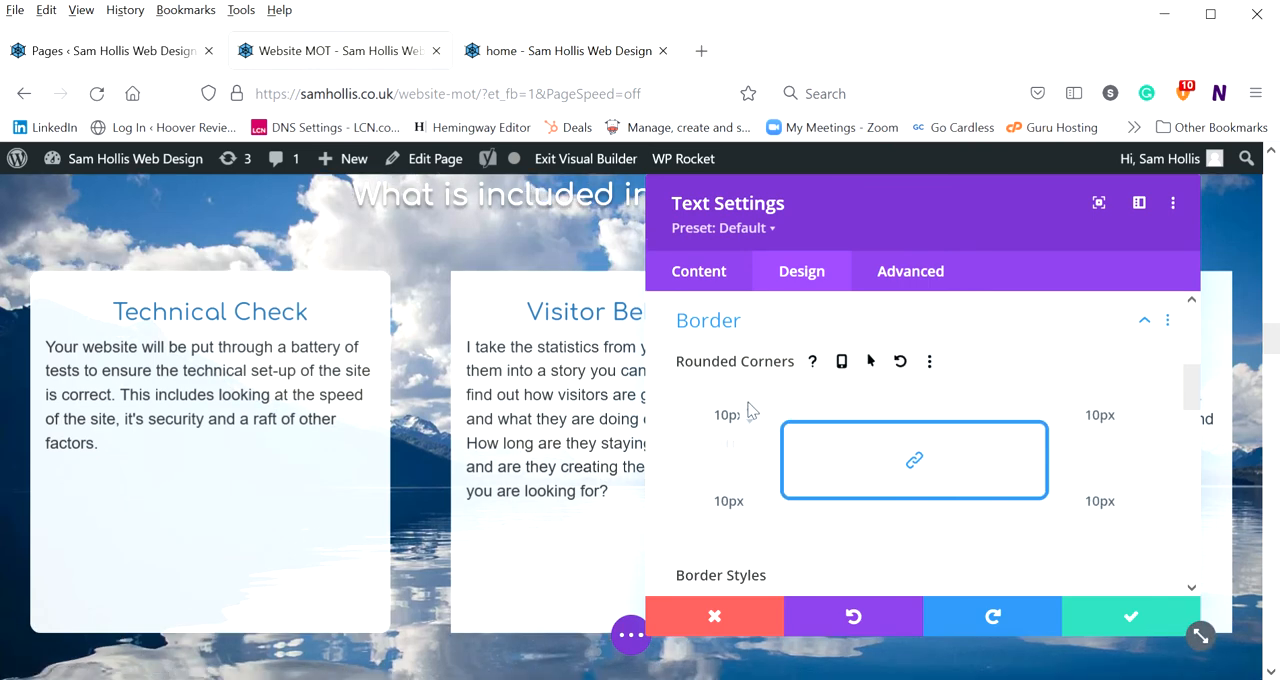
{"action": "key", "text": "Up"}
{"action": "key", "text": "Up"}
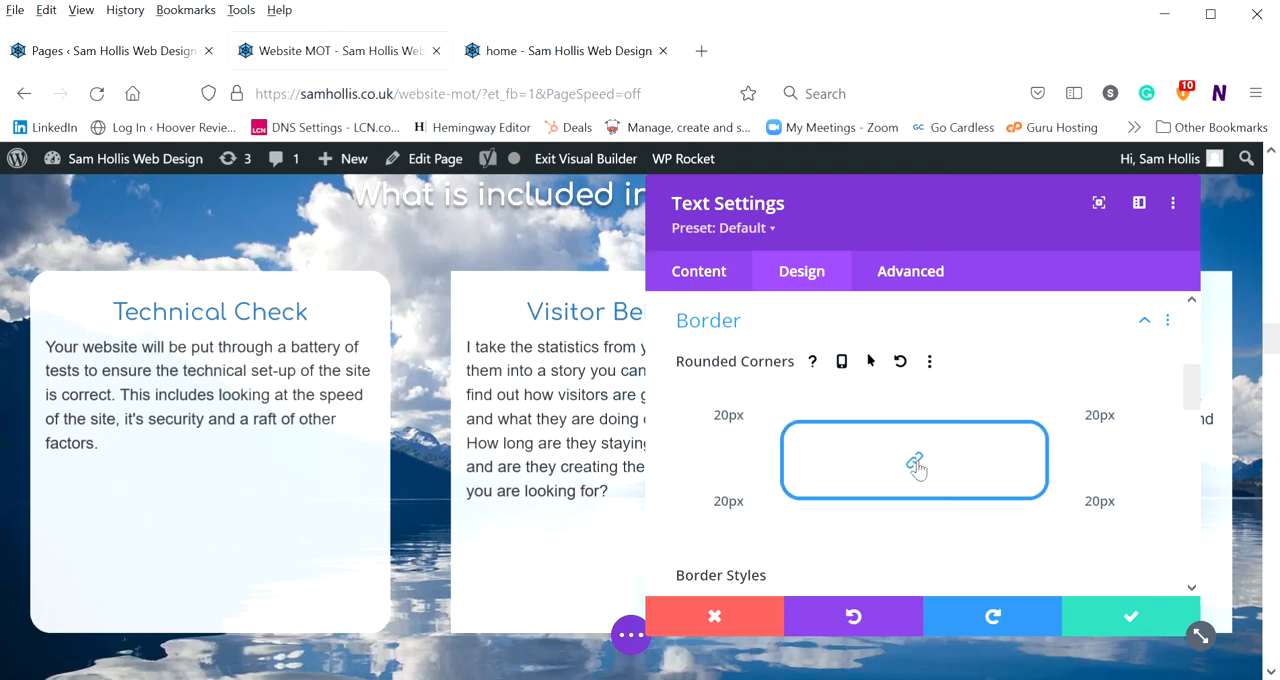
{"action": "double_click", "coordinate": [733, 426]}
{"action": "type", "text": "0"}
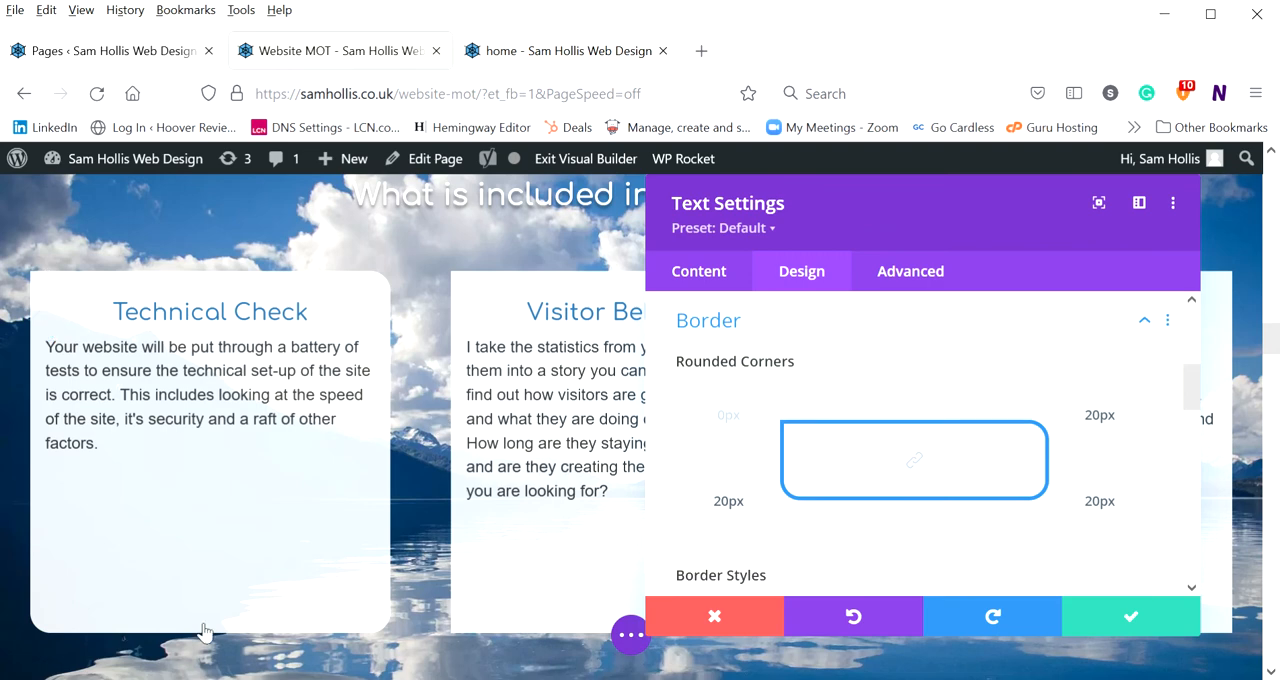
Give the Technical Check module a 4px border along its top edge only
{"action": "scroll", "coordinate": [907, 457], "scroll_direction": "down", "scroll_amount": 2}
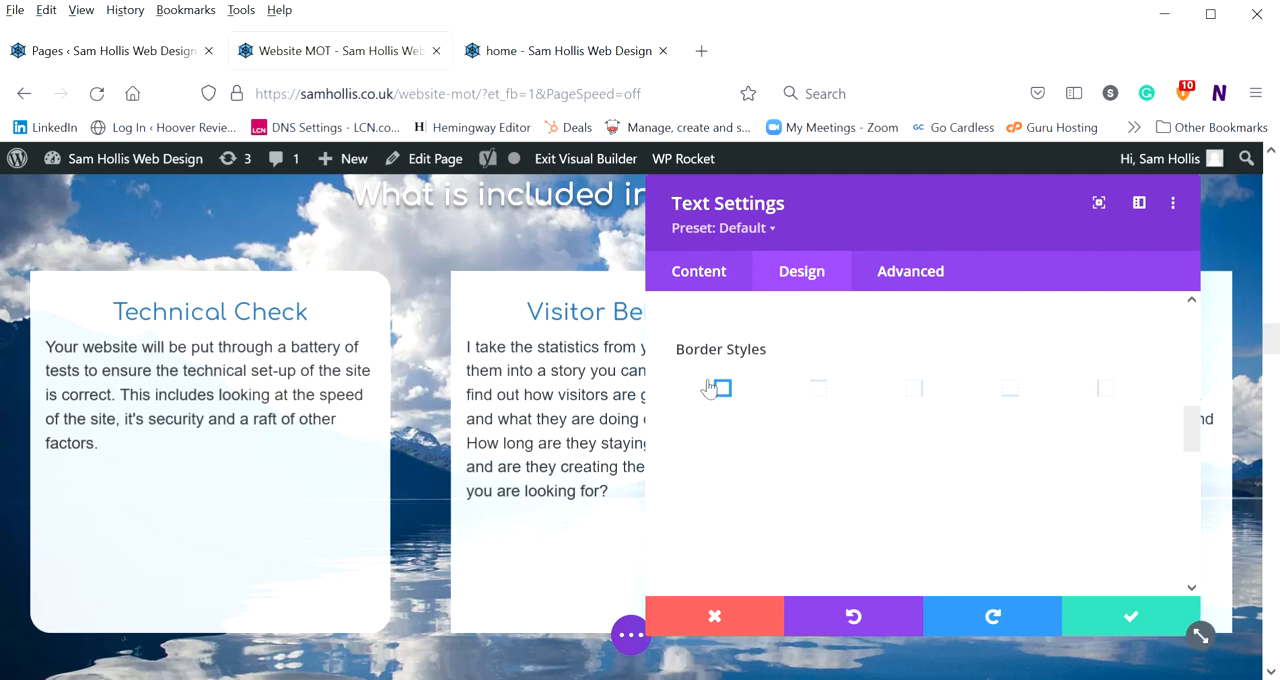
{"action": "scroll", "coordinate": [707, 388], "scroll_direction": "down", "scroll_amount": 2}
{"action": "mouse_move", "coordinate": [688, 545]}
{"action": "left_mouse_down"}
{"action": "mouse_move", "coordinate": [713, 542]}
{"action": "mouse_move", "coordinate": [666, 543]}
{"action": "left_mouse_up"}
{"action": "scroll", "coordinate": [823, 431], "scroll_direction": "up", "scroll_amount": 3}
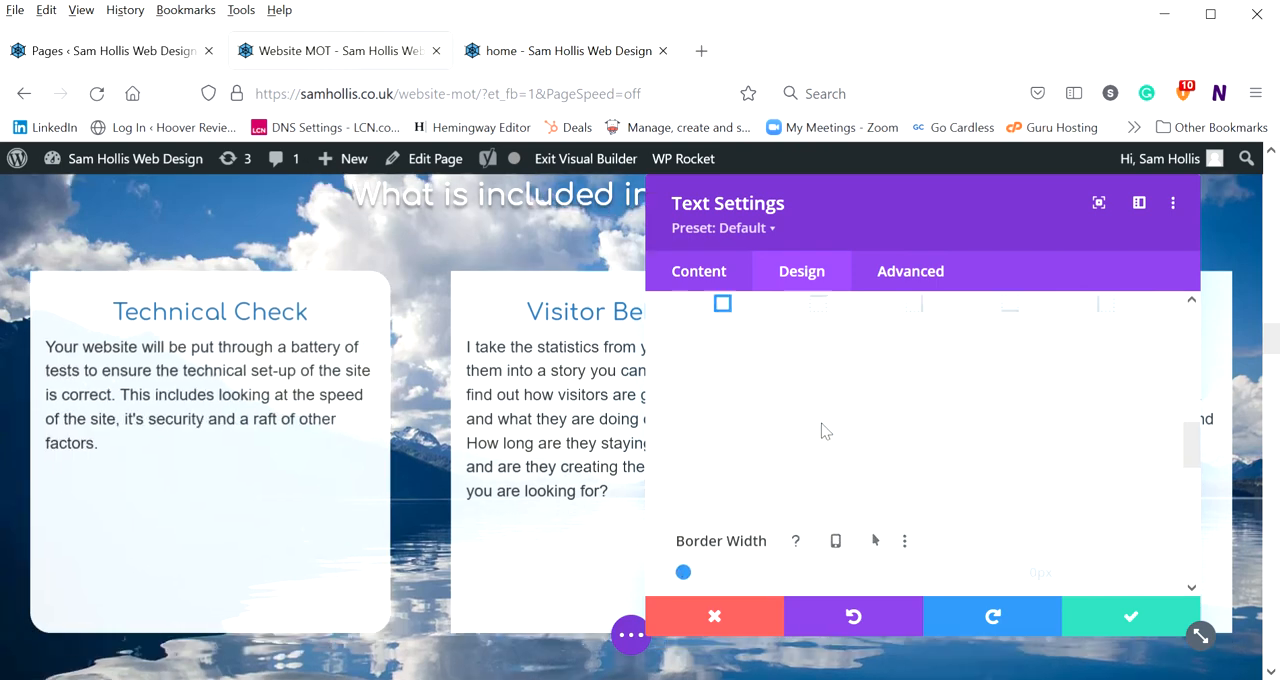
{"action": "left_click", "coordinate": [816, 392]}
{"action": "scroll", "coordinate": [837, 434], "scroll_direction": "down", "scroll_amount": 2}
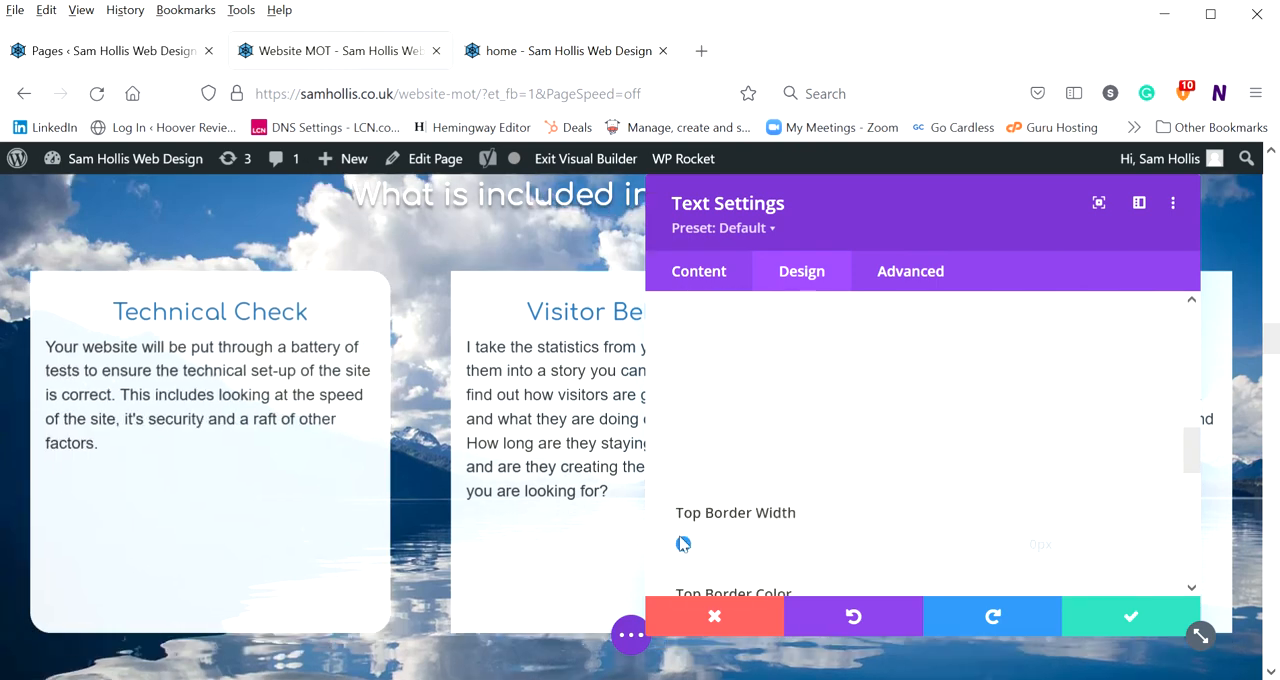
{"action": "left_click_drag", "start_coordinate": [684, 547], "coordinate": [710, 549]}
{"action": "scroll", "coordinate": [850, 430], "scroll_direction": "down", "scroll_amount": 3}
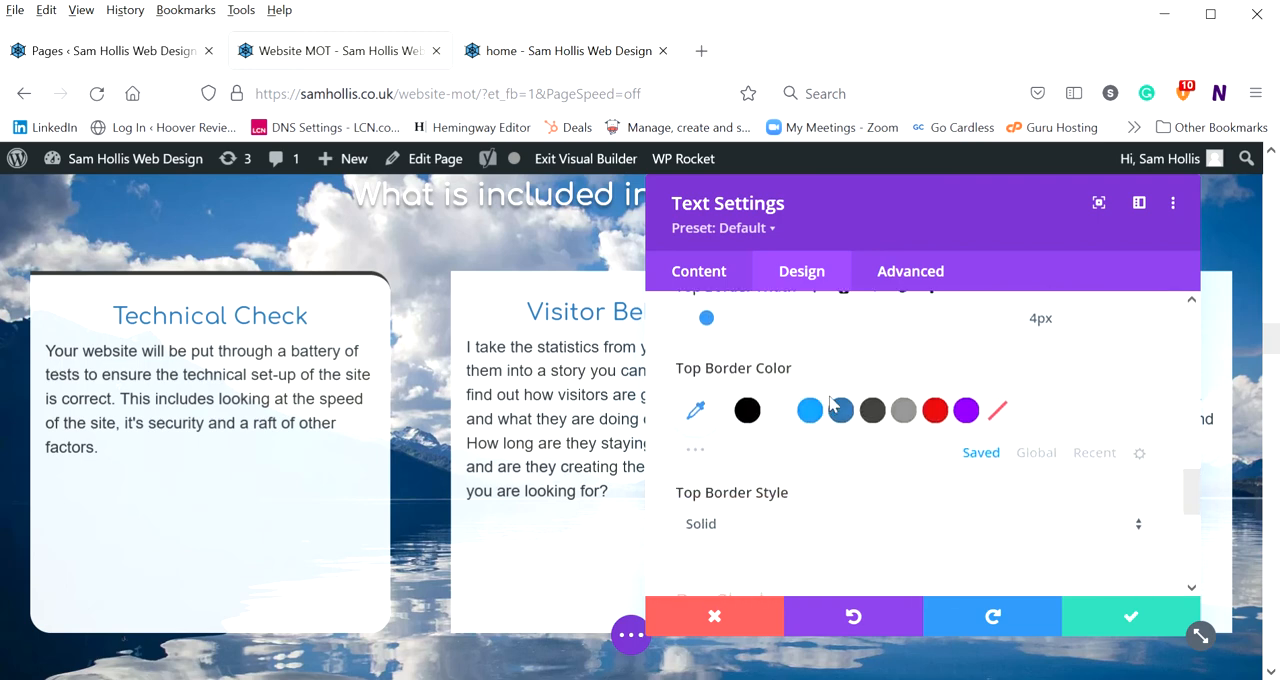
Apply the thick all-round box shadow preset to the module and examine its position, blur and colour options
{"action": "scroll", "coordinate": [930, 460], "scroll_direction": "down", "scroll_amount": 3}
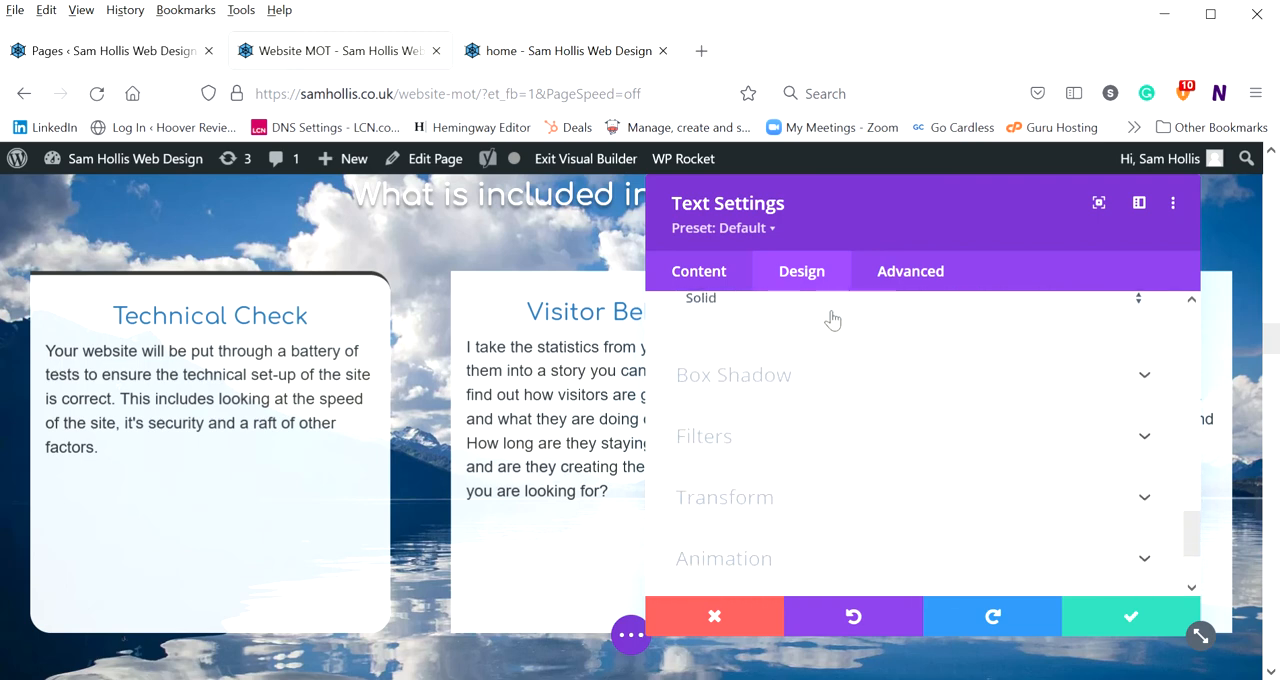
{"action": "left_click", "coordinate": [787, 376]}
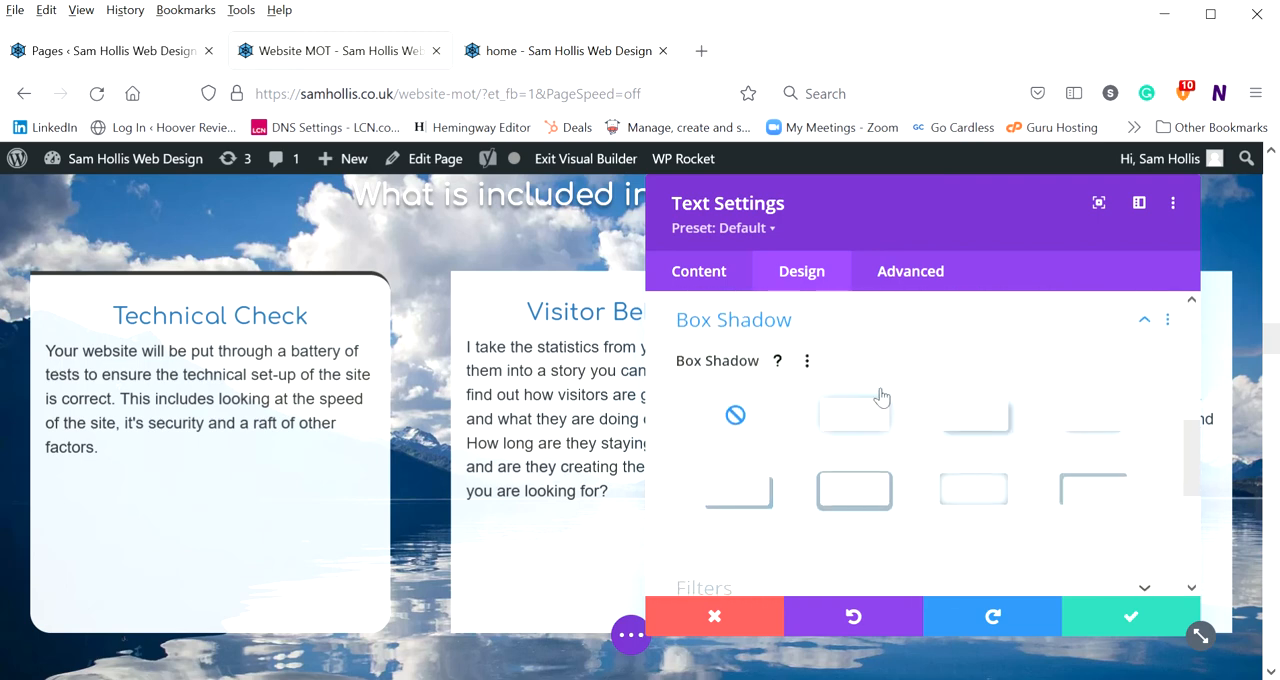
{"action": "left_click", "coordinate": [856, 490]}
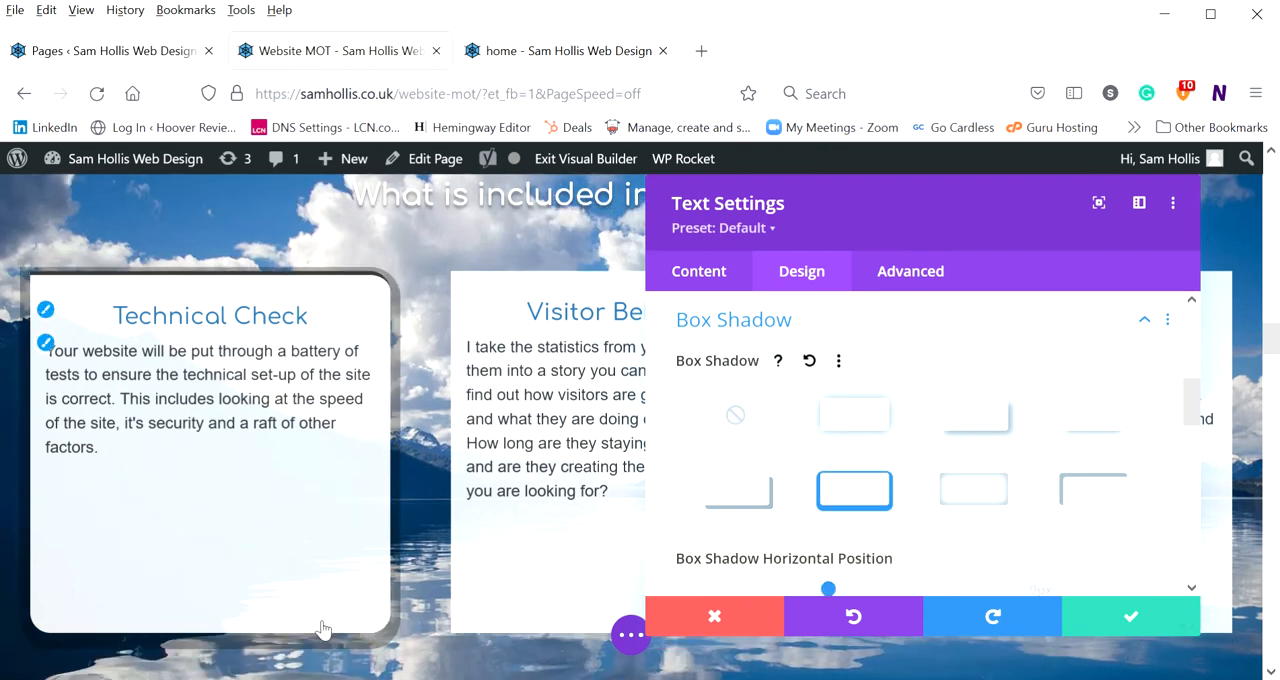
{"action": "scroll", "coordinate": [880, 420], "scroll_direction": "down", "scroll_amount": 3}
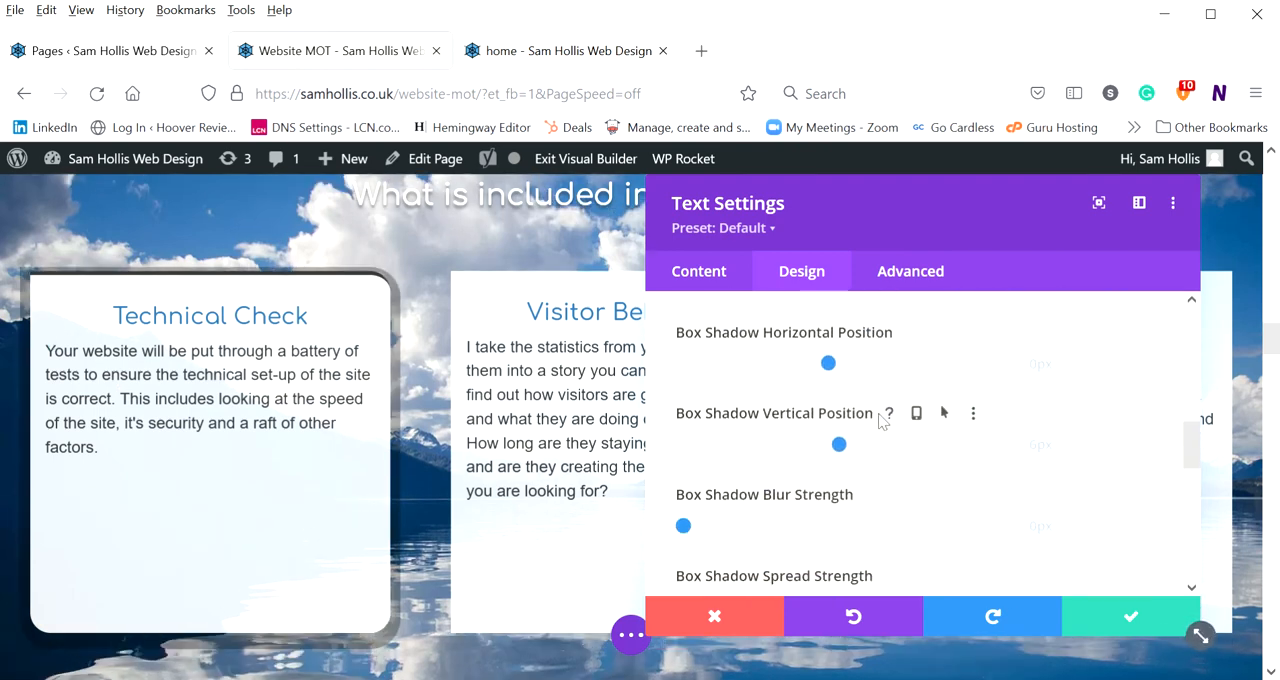
{"action": "scroll", "coordinate": [795, 440], "scroll_direction": "down", "scroll_amount": 5}
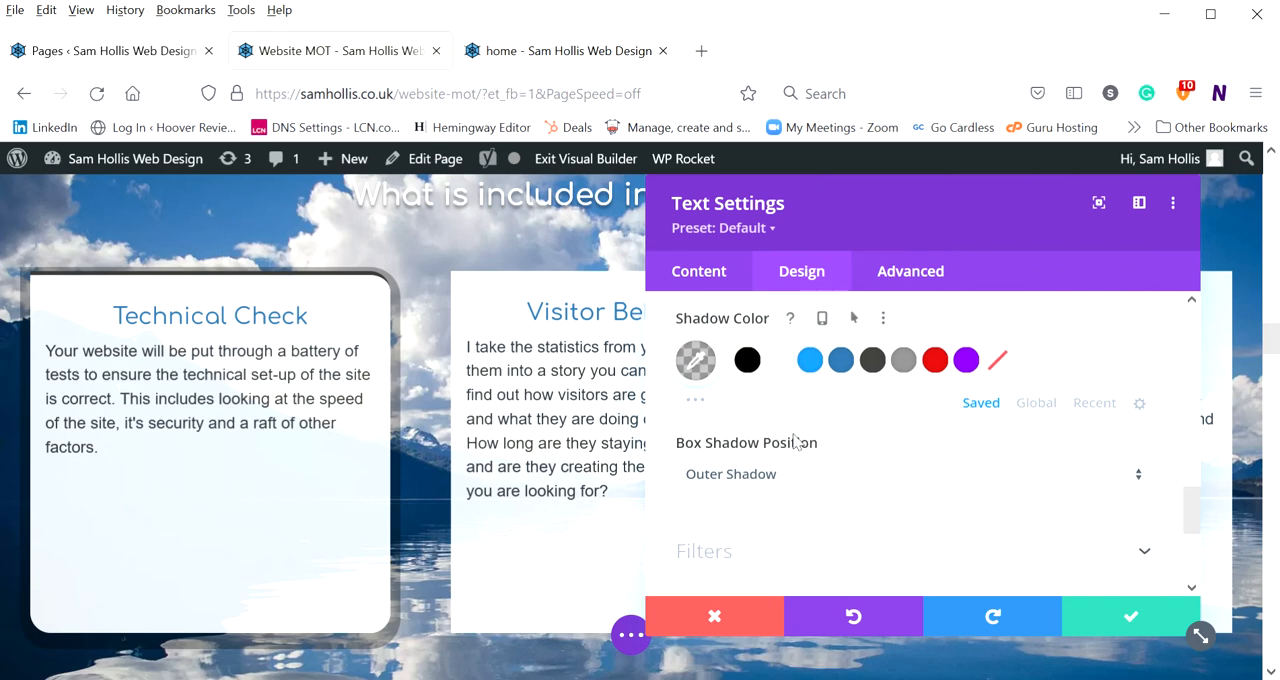
Set the module's filters to 189% saturation, 200% brightness and 65% contrast
{"action": "scroll", "coordinate": [803, 443], "scroll_direction": "down", "scroll_amount": 2}
{"action": "left_click", "coordinate": [775, 328]}
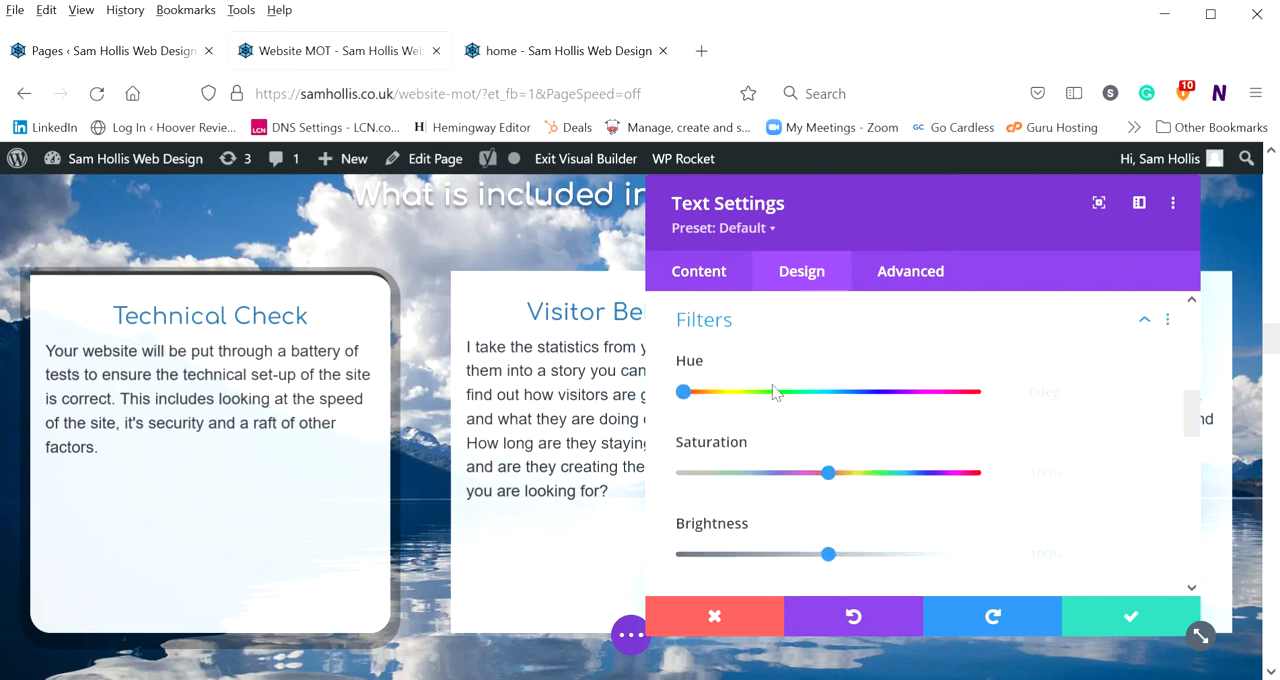
{"action": "scroll", "coordinate": [843, 437], "scroll_direction": "down", "scroll_amount": 2}
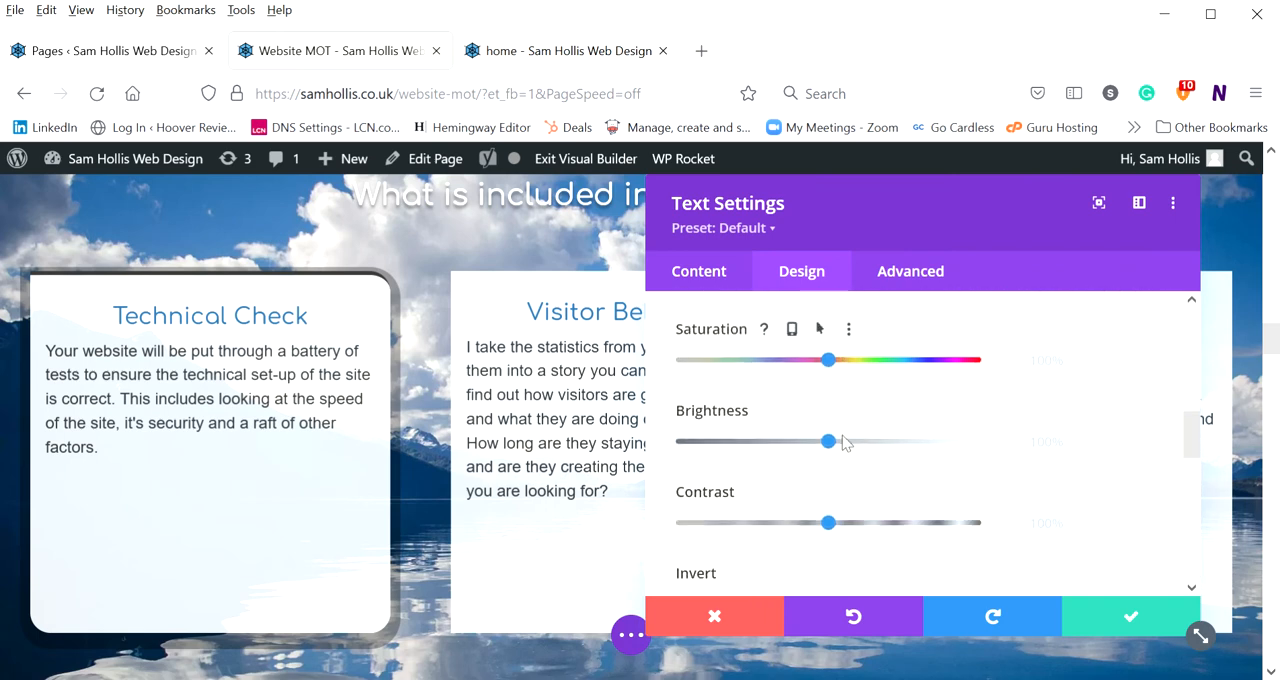
{"action": "left_click_drag", "start_coordinate": [896, 362], "coordinate": [960, 360]}
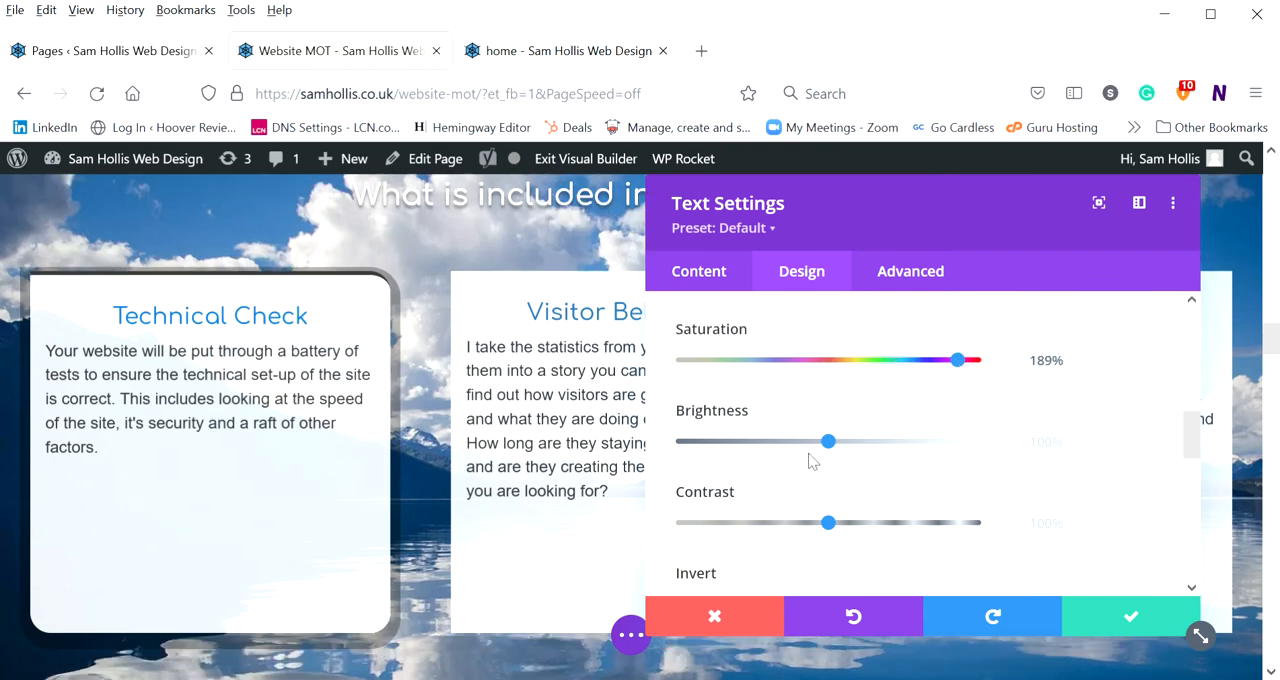
{"action": "left_click_drag", "start_coordinate": [828, 441], "coordinate": [978, 443]}
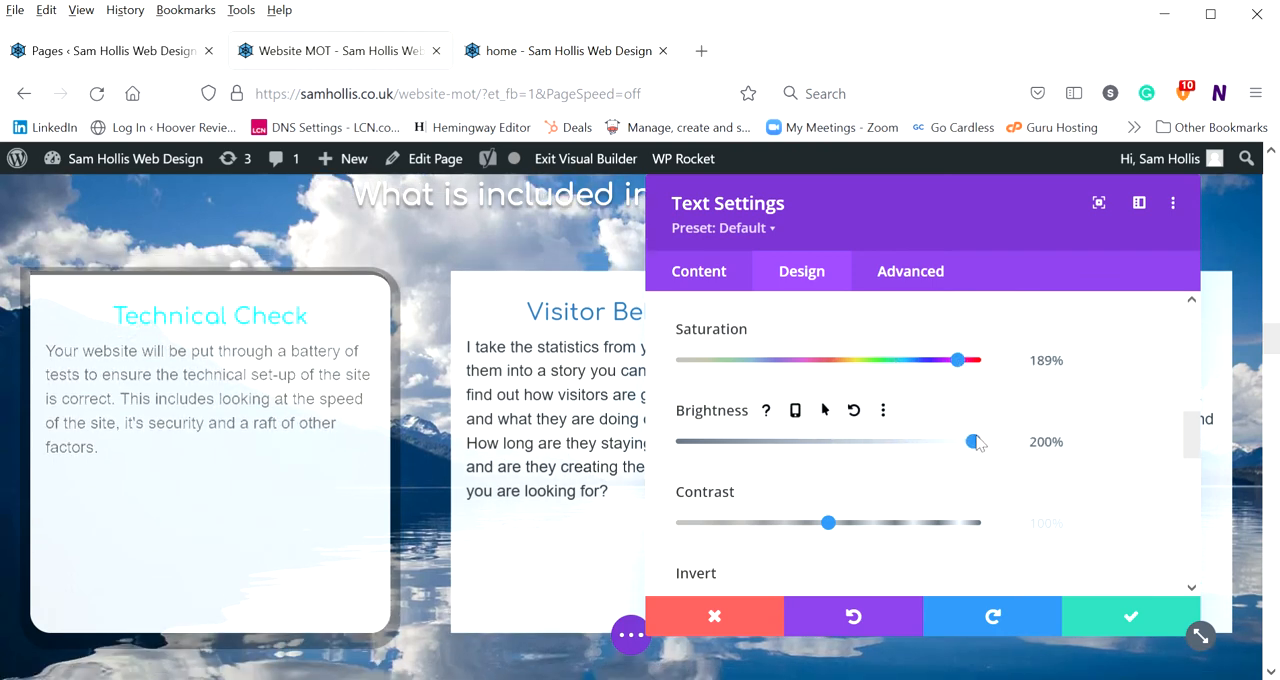
{"action": "mouse_move", "coordinate": [906, 524]}
{"action": "left_mouse_down"}
{"action": "mouse_move", "coordinate": [943, 522]}
{"action": "mouse_move", "coordinate": [918, 522]}
{"action": "left_mouse_up"}
{"action": "left_click", "coordinate": [713, 524]}
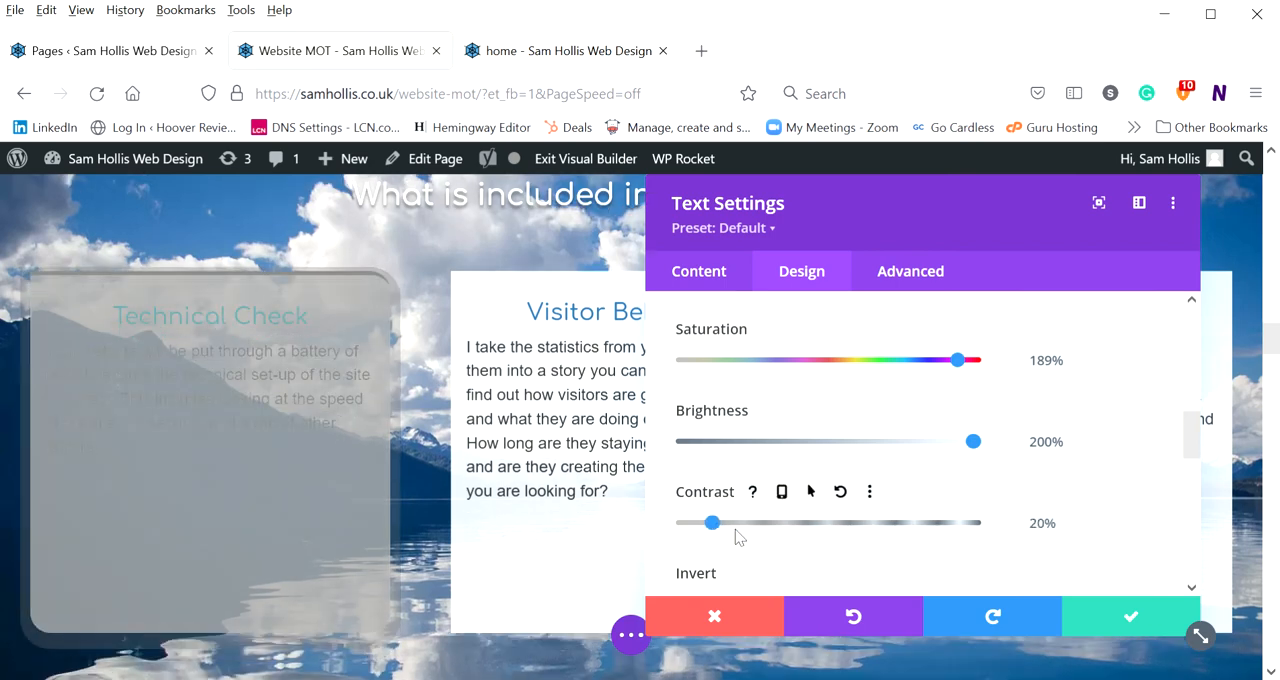
{"action": "left_click", "coordinate": [777, 524]}
Set the module's Sepia filter to 90%
{"action": "scroll", "coordinate": [793, 480], "scroll_direction": "down", "scroll_amount": 1}
{"action": "scroll", "coordinate": [793, 485], "scroll_direction": "down", "scroll_amount": 2}
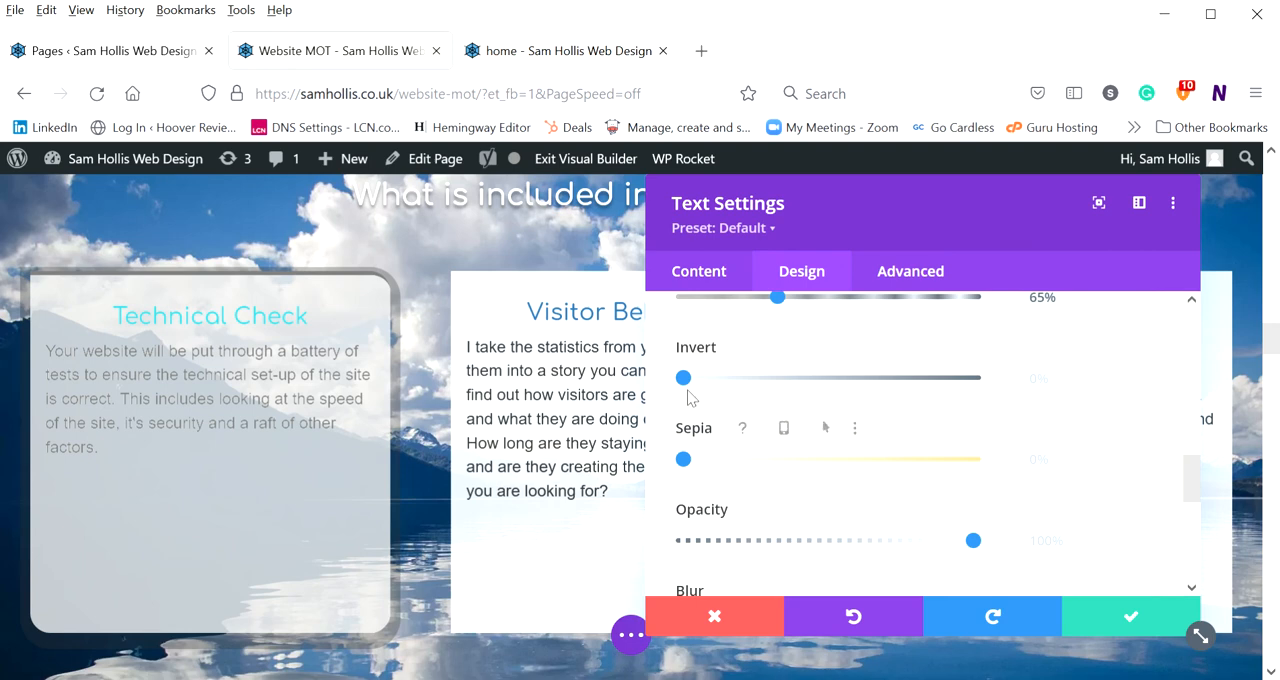
{"action": "left_click", "coordinate": [897, 460]}
{"action": "left_click", "coordinate": [943, 460]}
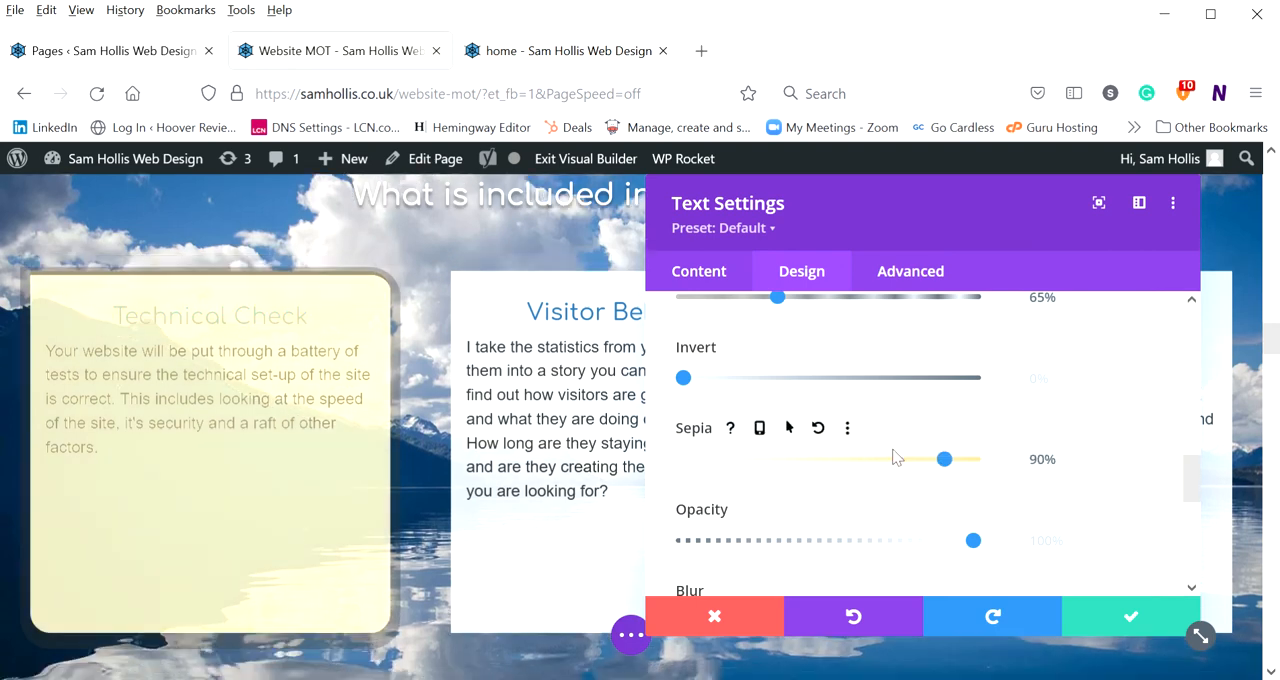
Expand the Transform group and scale the Technical Check module to 98% in both directions
{"action": "scroll", "coordinate": [700, 406], "scroll_direction": "down", "scroll_amount": 2}
{"action": "scroll", "coordinate": [600, 393], "scroll_direction": "down", "scroll_amount": 3}
{"action": "scroll", "coordinate": [780, 397], "scroll_direction": "down", "scroll_amount": 5}
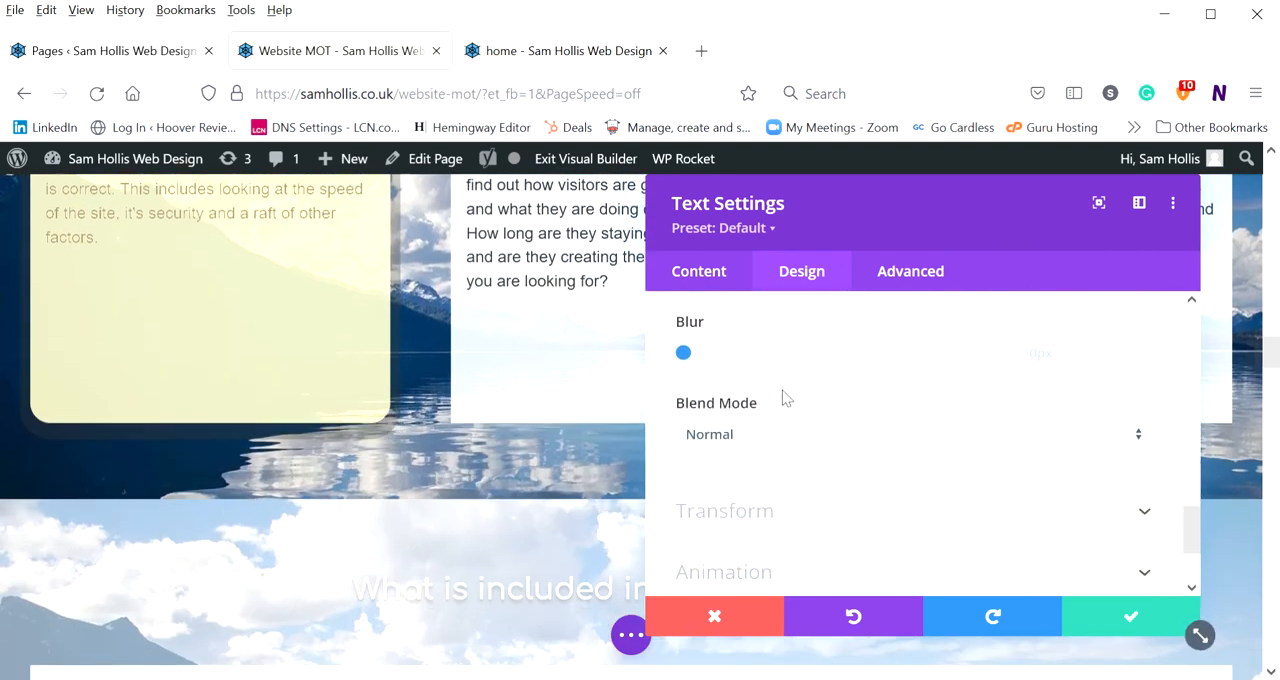
{"action": "left_click", "coordinate": [789, 383]}
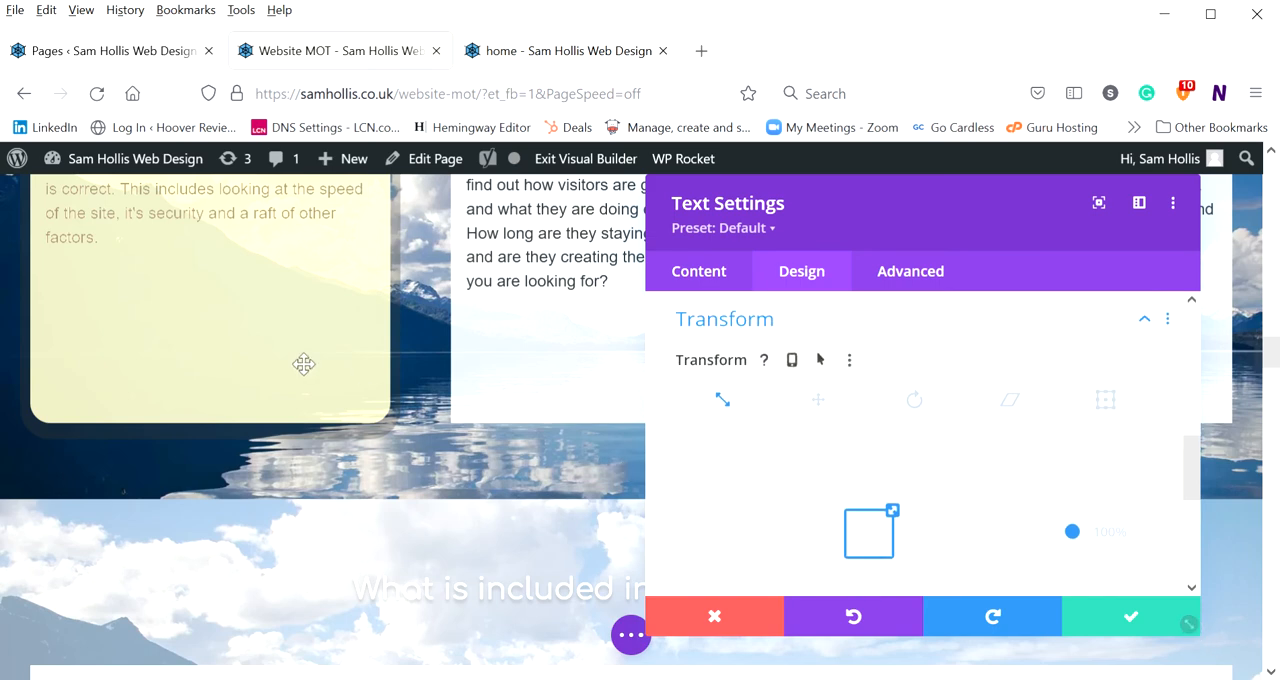
{"action": "scroll", "coordinate": [344, 365], "scroll_direction": "up", "scroll_amount": 2}
{"action": "scroll", "coordinate": [344, 365], "scroll_direction": "up", "scroll_amount": 1}
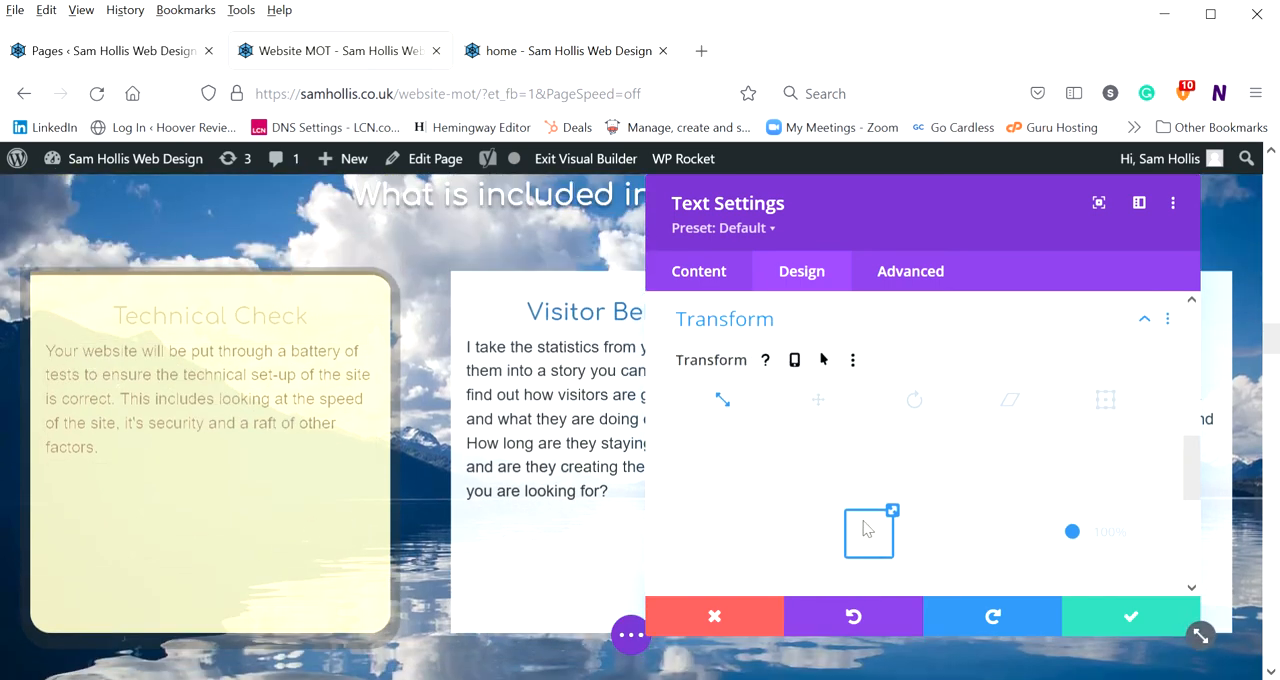
{"action": "mouse_move", "coordinate": [1076, 543]}
{"action": "left_mouse_down"}
{"action": "mouse_move", "coordinate": [1073, 504]}
{"action": "mouse_move", "coordinate": [1077, 542]}
{"action": "left_mouse_up"}
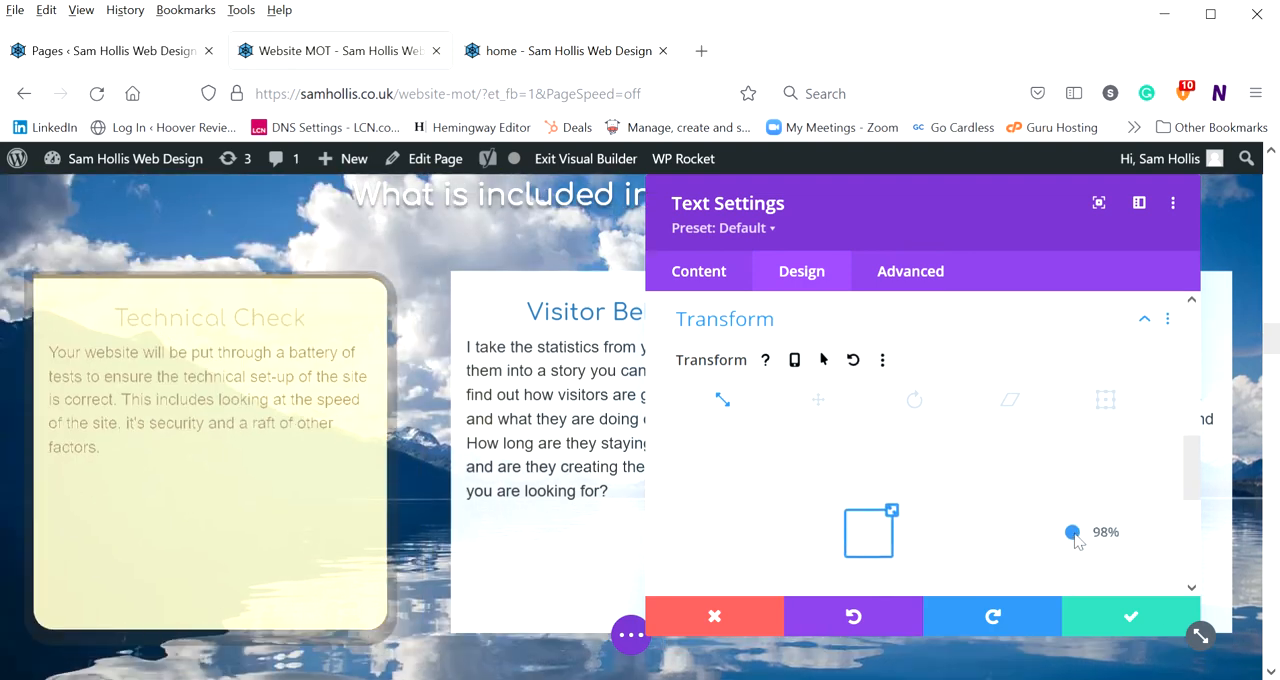
Unlink the transform scale axes, try a narrower horizontal scale, and reset both the horizontal and vertical scale to 100%
{"action": "scroll", "coordinate": [975, 512], "scroll_direction": "down", "scroll_amount": 2}
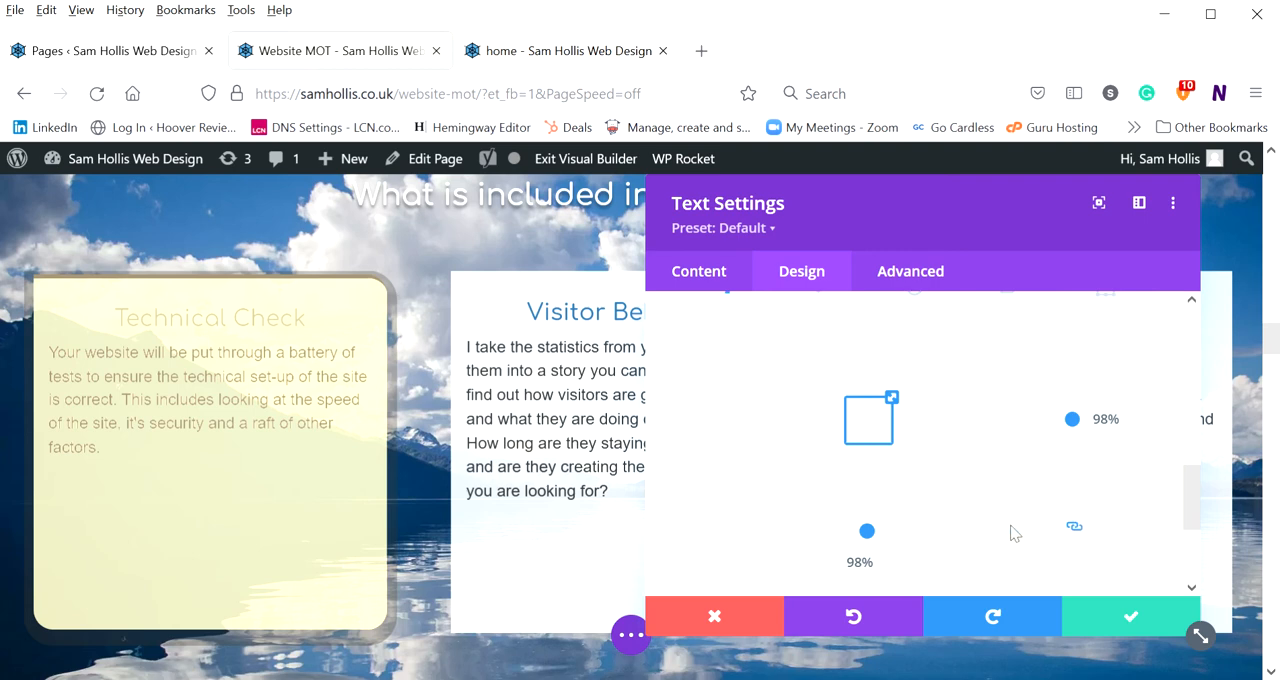
{"action": "left_click", "coordinate": [1075, 529]}
{"action": "left_click_drag", "start_coordinate": [928, 541], "coordinate": [858, 531]}
{"action": "left_click", "coordinate": [893, 563]}
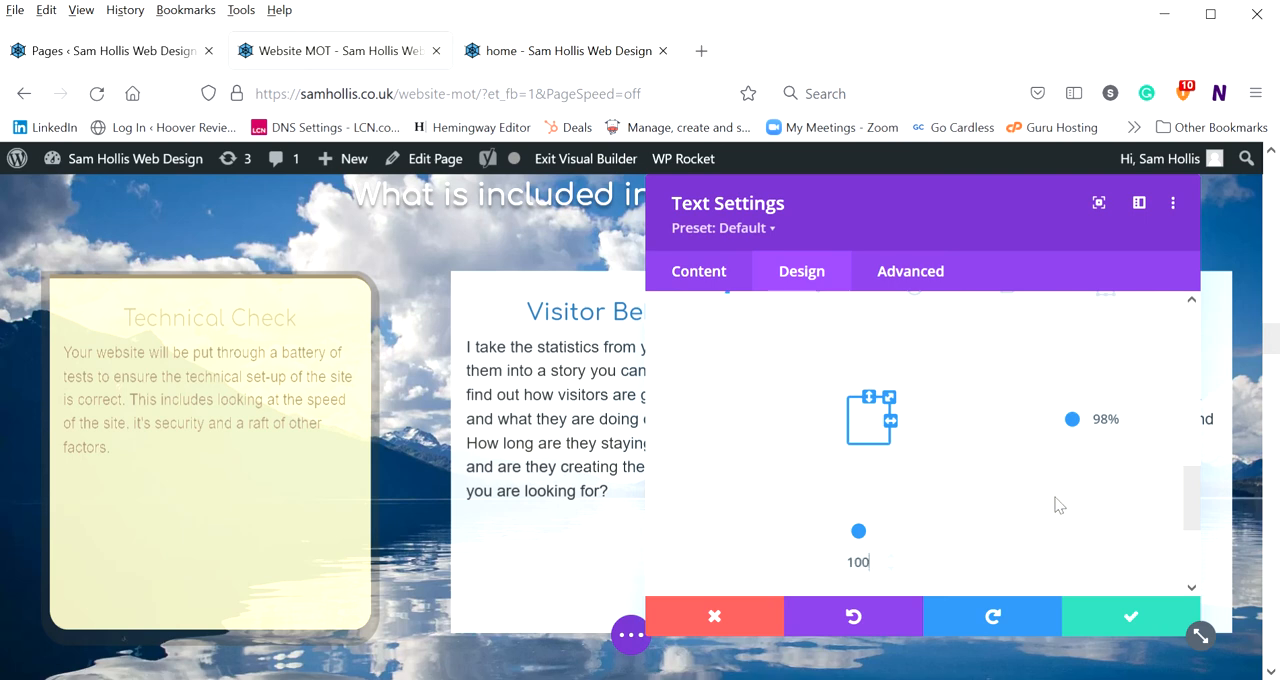
{"action": "left_click_drag", "start_coordinate": [1138, 434], "coordinate": [1041, 432]}
{"action": "type", "text": "100"}
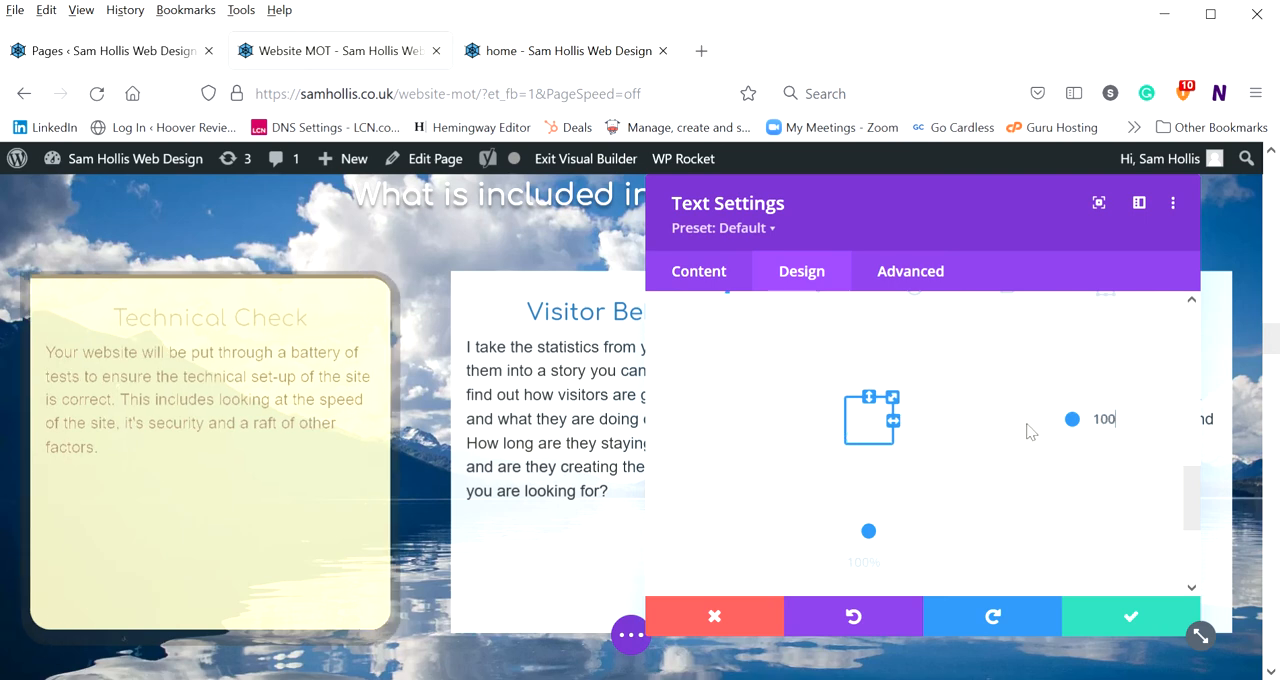
Enable hover options for Transform and stretch the Technical Check module's vertical scale to 131%
{"action": "scroll", "coordinate": [943, 463], "scroll_direction": "up", "scroll_amount": 5}
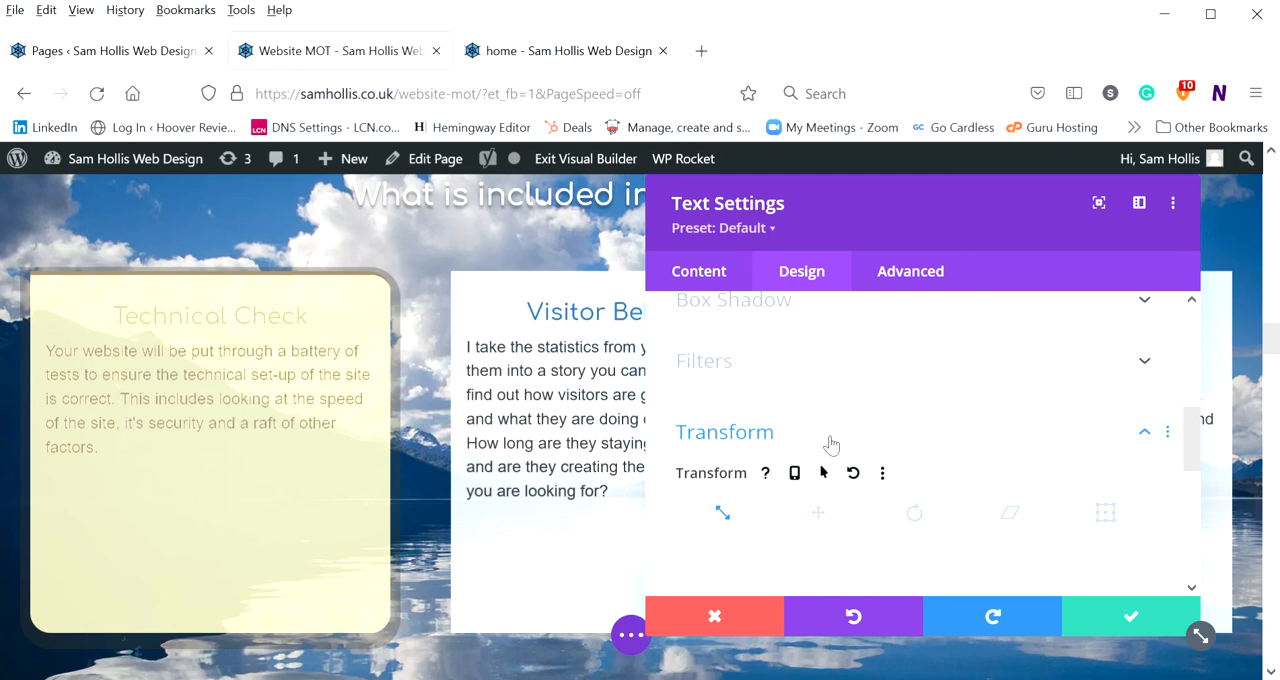
{"action": "mouse_move", "coordinate": [833, 472]}
{"action": "left_click", "coordinate": [824, 475]}
{"action": "scroll", "coordinate": [903, 431], "scroll_direction": "down", "scroll_amount": 2}
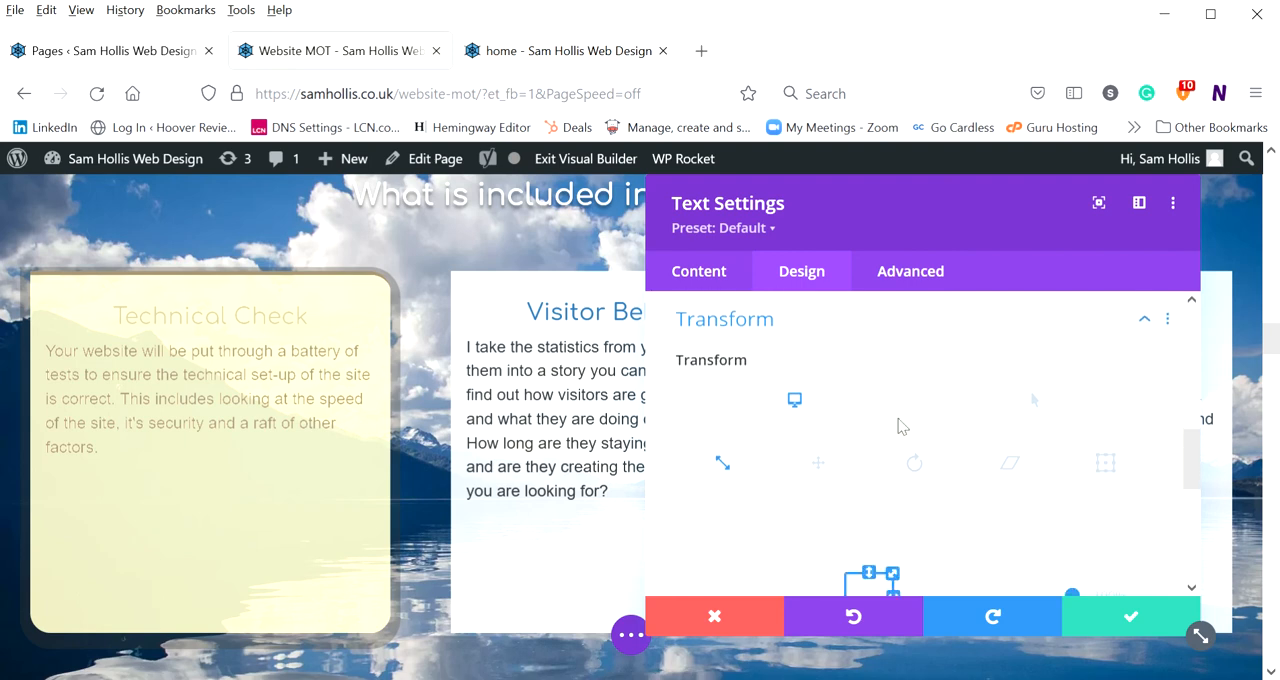
{"action": "scroll", "coordinate": [898, 427], "scroll_direction": "down", "scroll_amount": 2}
{"action": "left_click_drag", "start_coordinate": [1071, 485], "coordinate": [1071, 471]}
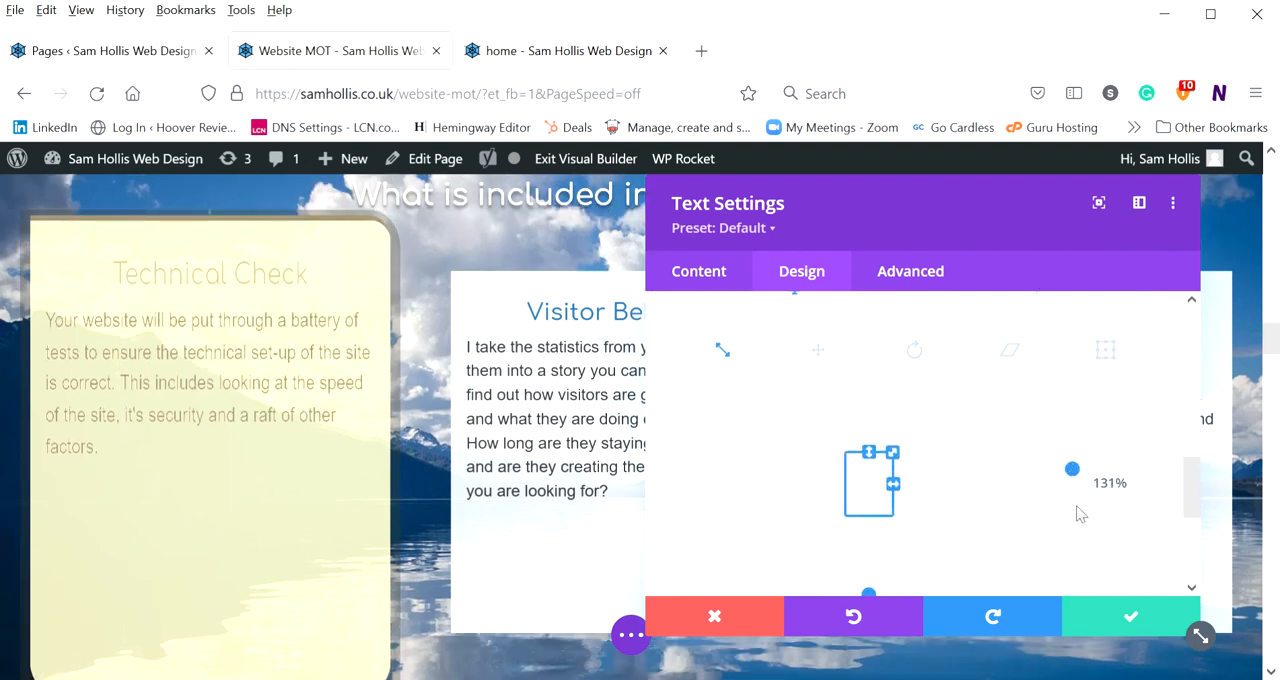
Shrink the module's scale to 90% vertically and 59% horizontally with linked axes, unlink them, and reset both scales to 100%
{"action": "scroll", "coordinate": [1080, 514], "scroll_direction": "down", "scroll_amount": 2}
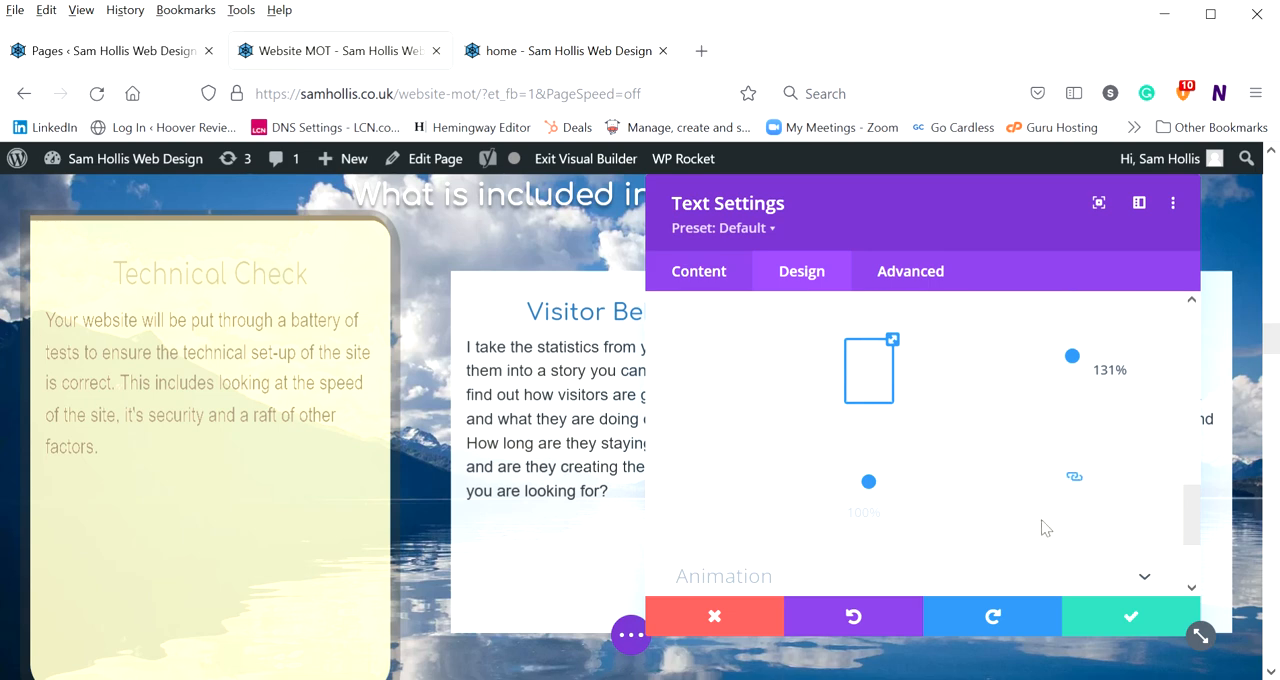
{"action": "left_click_drag", "start_coordinate": [1075, 362], "coordinate": [1055, 390]}
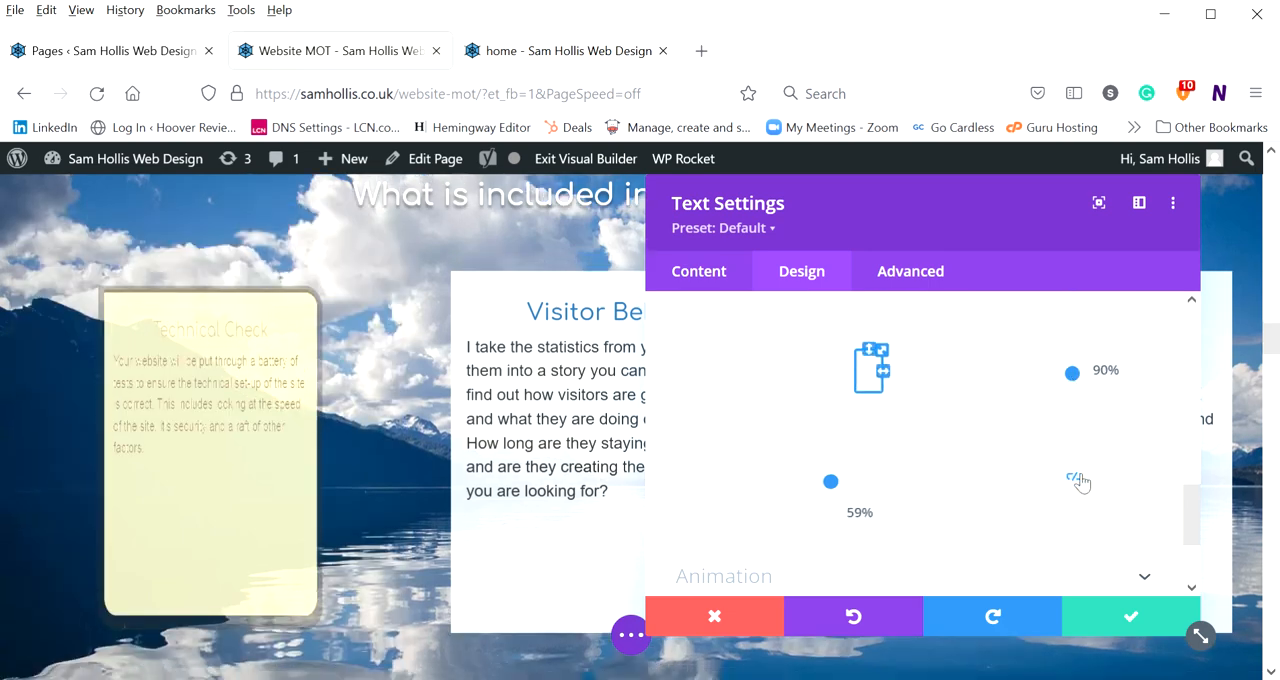
{"action": "left_click_drag", "start_coordinate": [872, 515], "coordinate": [855, 524]}
{"action": "type", "text": "100"}
{"action": "left_click", "coordinate": [1133, 373]}
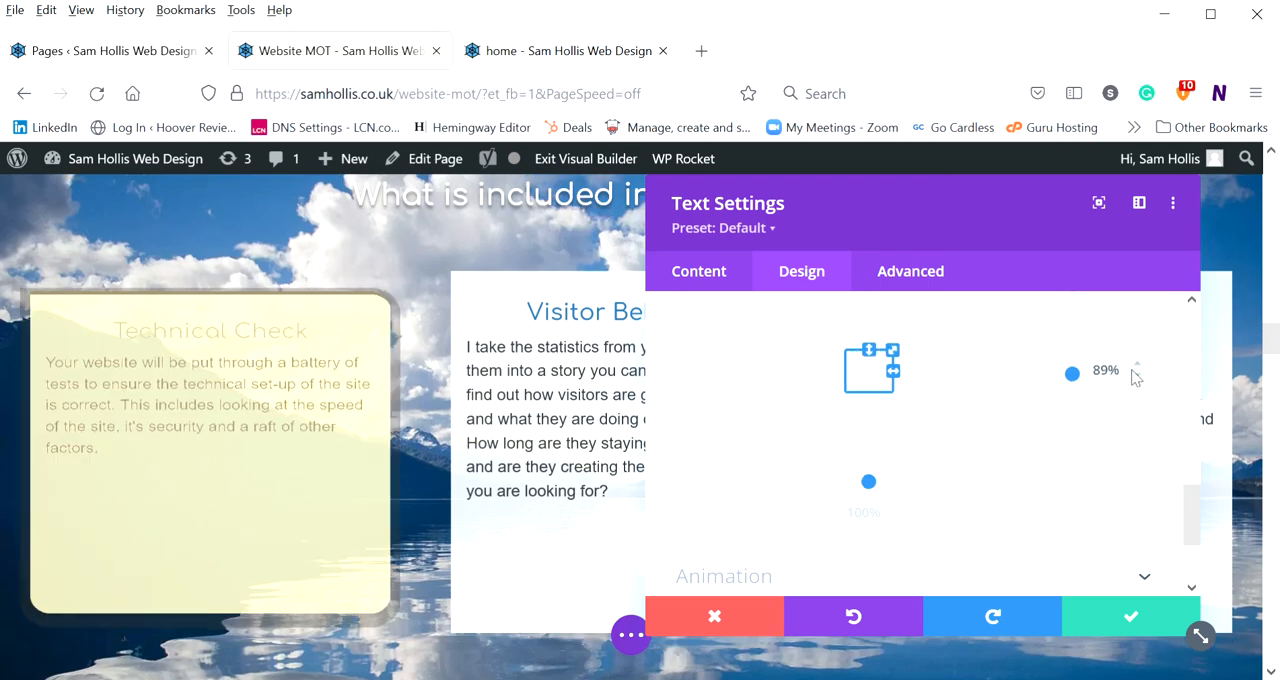
{"action": "type", "text": "100"}
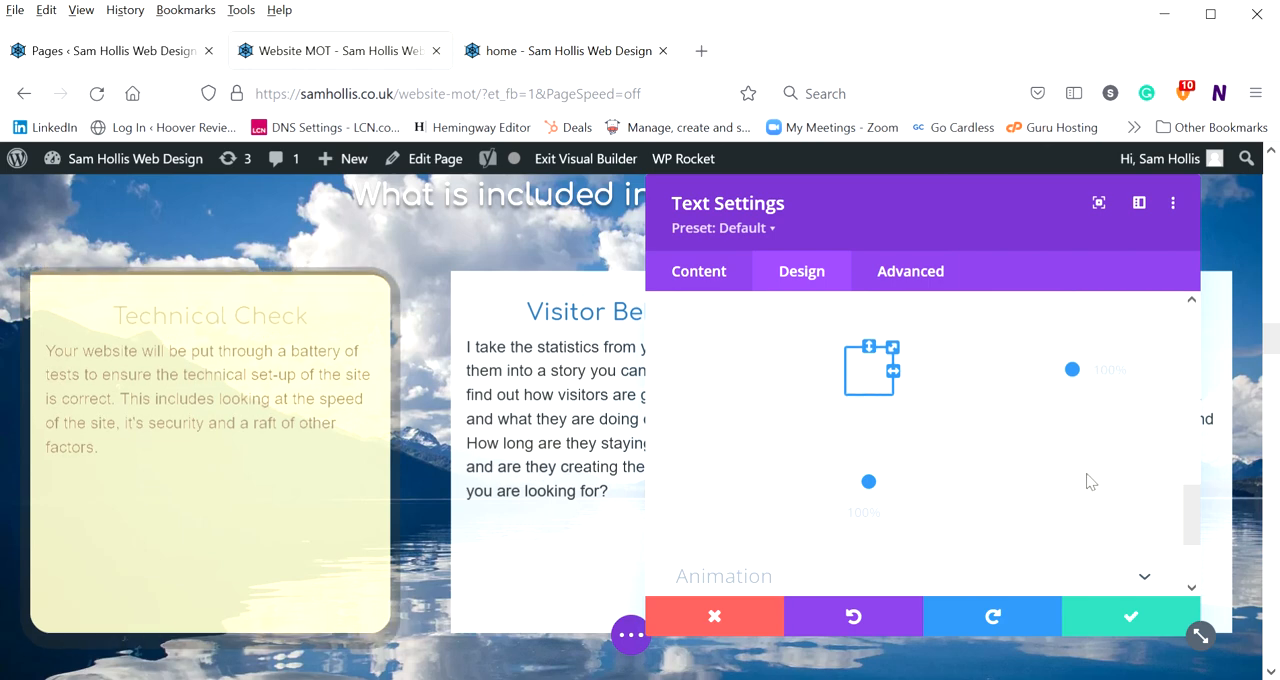
Stretch the module's horizontal scale to 300%, reduce it to 102%, and enlarge it with linked axes to 112% horizontally and 110% vertically
{"action": "left_click_drag", "start_coordinate": [1060, 477], "coordinate": [891, 480]}
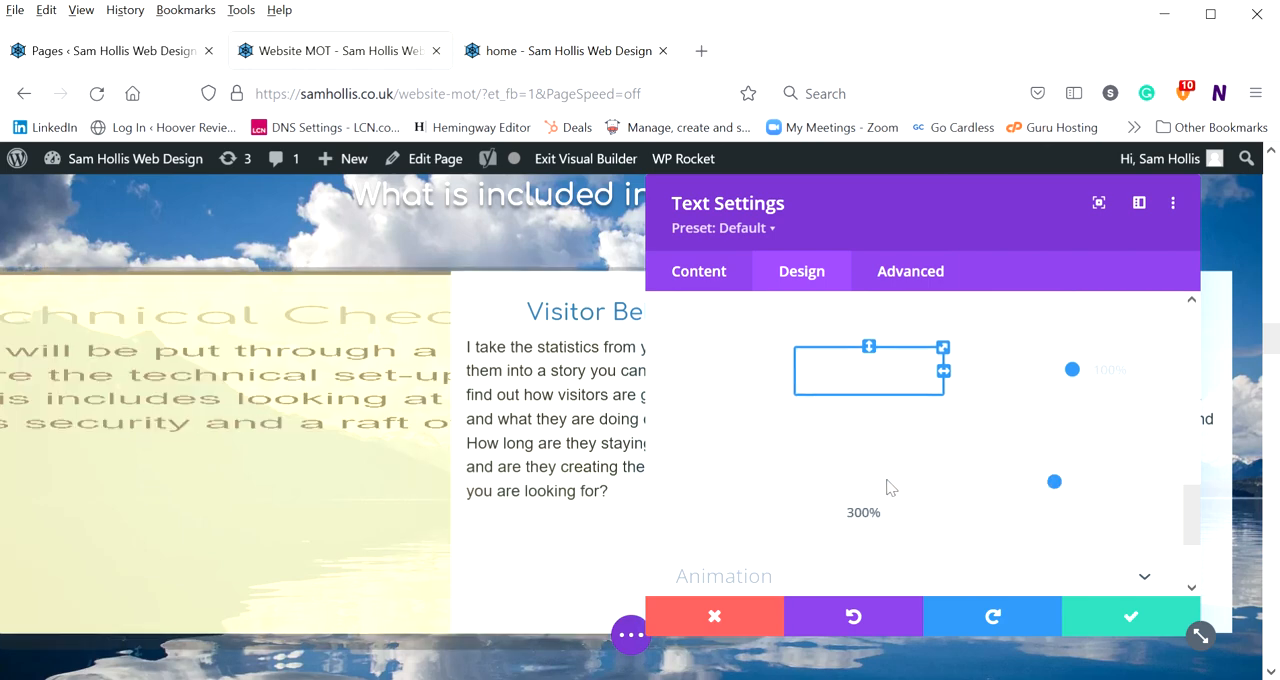
{"action": "left_click_drag", "start_coordinate": [967, 488], "coordinate": [869, 482]}
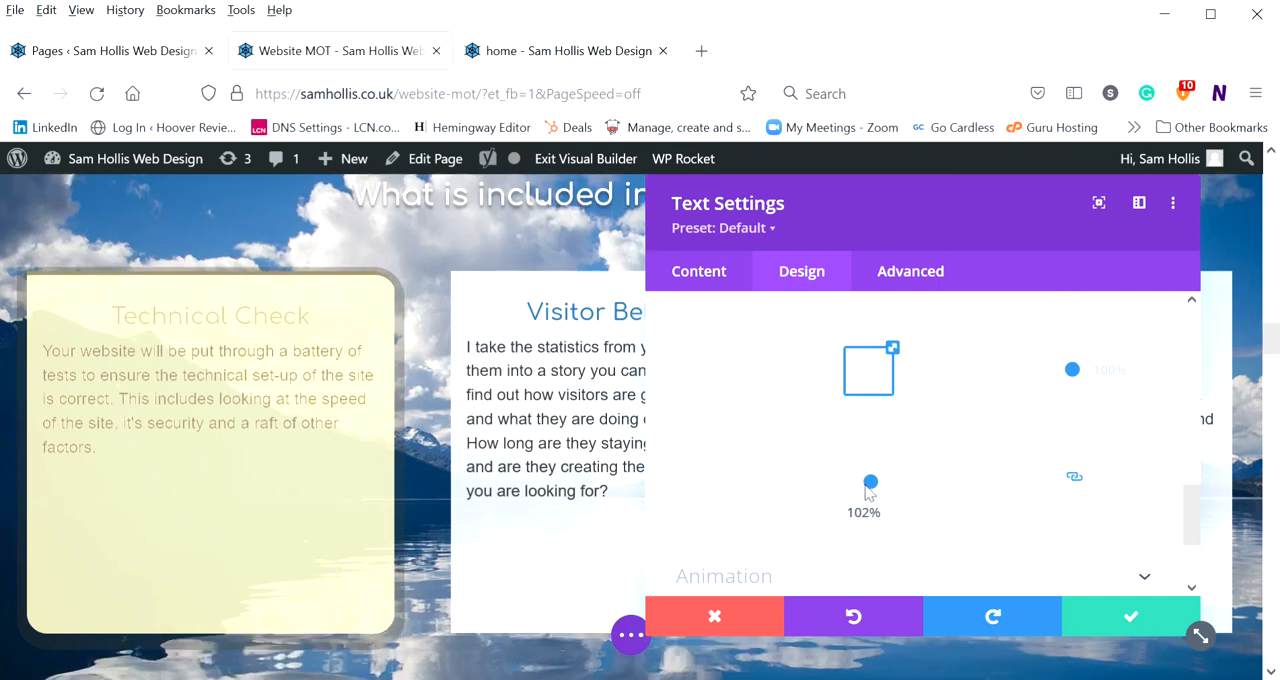
{"action": "left_click_drag", "start_coordinate": [873, 488], "coordinate": [880, 481]}
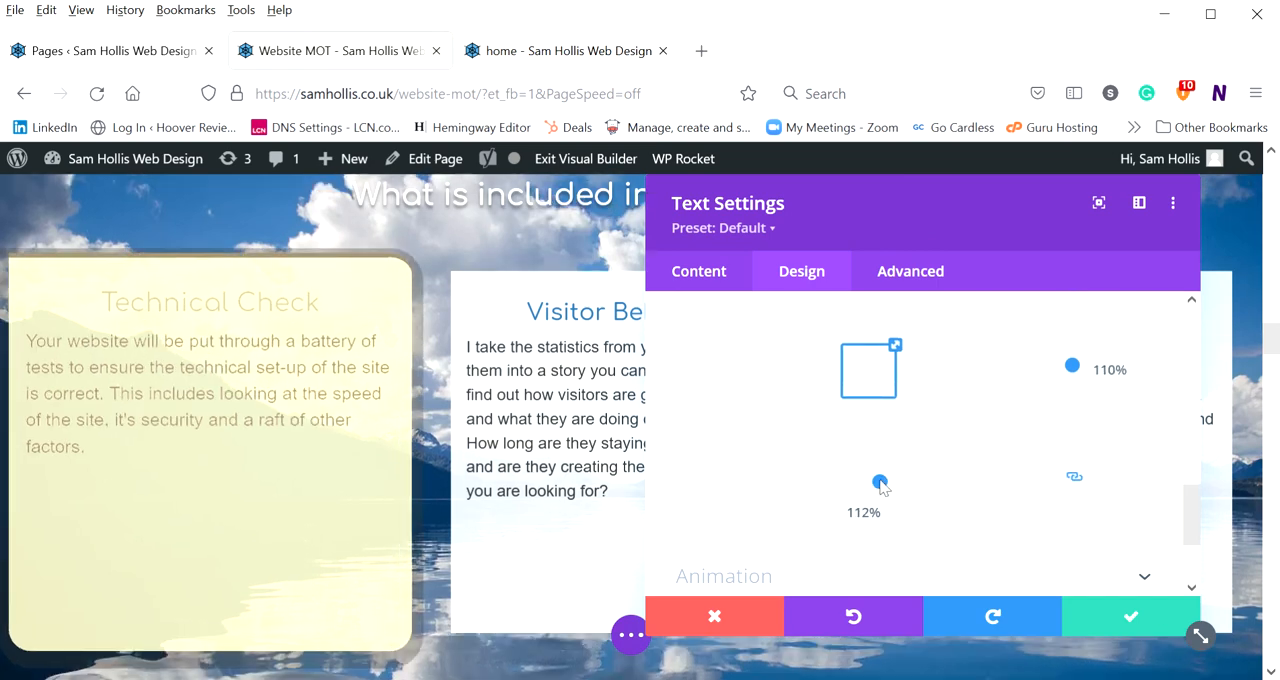
Turn off the Transform hover options and move the module up with a vertical translate of -99px
{"action": "scroll", "coordinate": [926, 441], "scroll_direction": "up", "scroll_amount": 3}
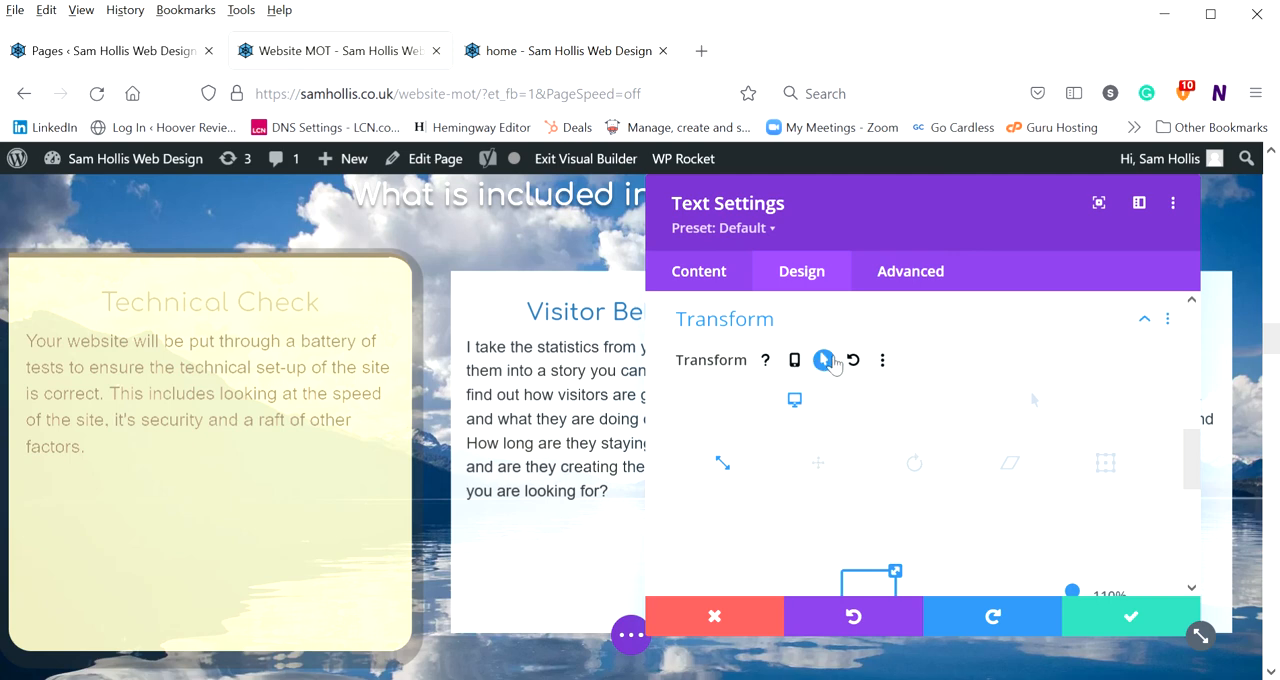
{"action": "left_click", "coordinate": [823, 360]}
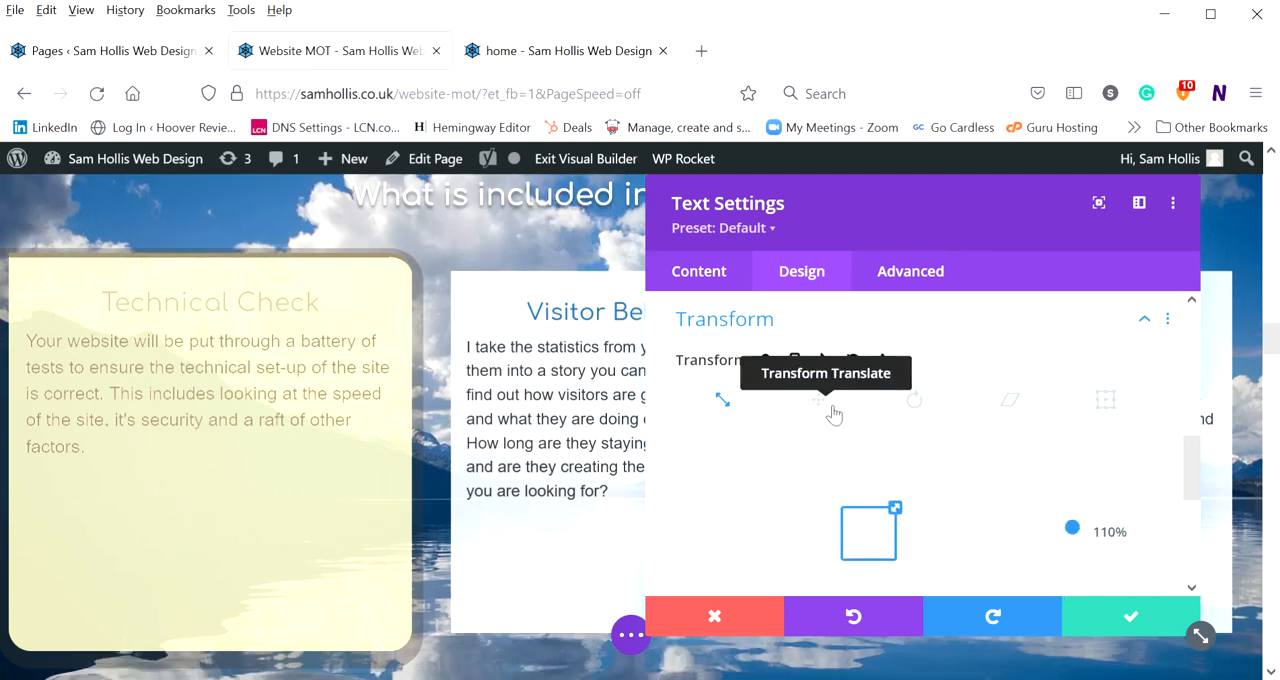
{"action": "left_click", "coordinate": [820, 400]}
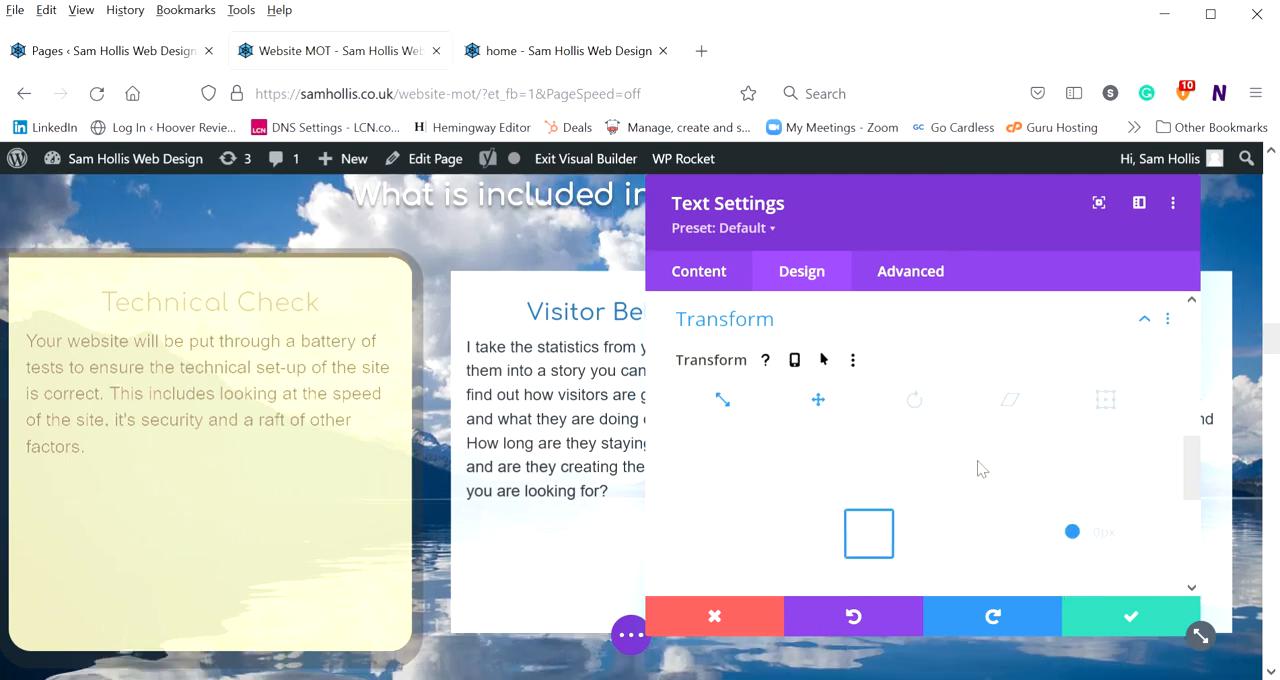
{"action": "scroll", "coordinate": [958, 450], "scroll_direction": "down", "scroll_amount": 2}
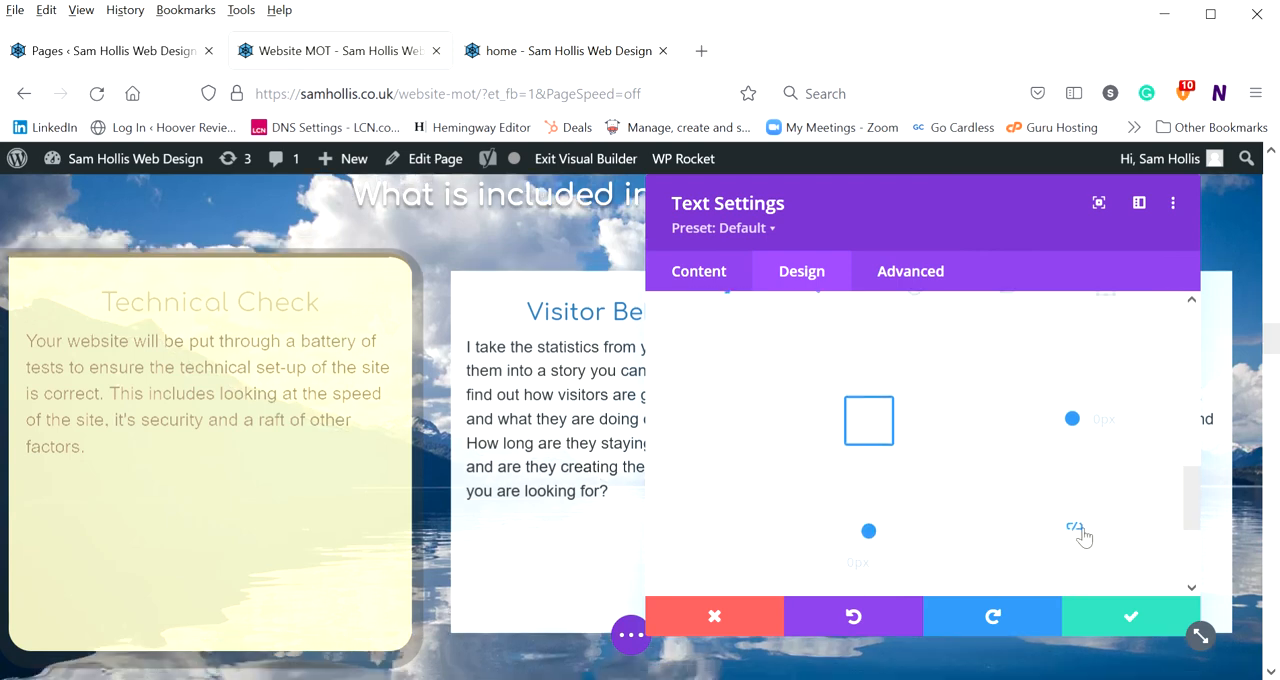
{"action": "left_click_drag", "start_coordinate": [1072, 418], "coordinate": [1072, 391]}
{"action": "scroll", "coordinate": [466, 374], "scroll_direction": "up", "scroll_amount": 5}
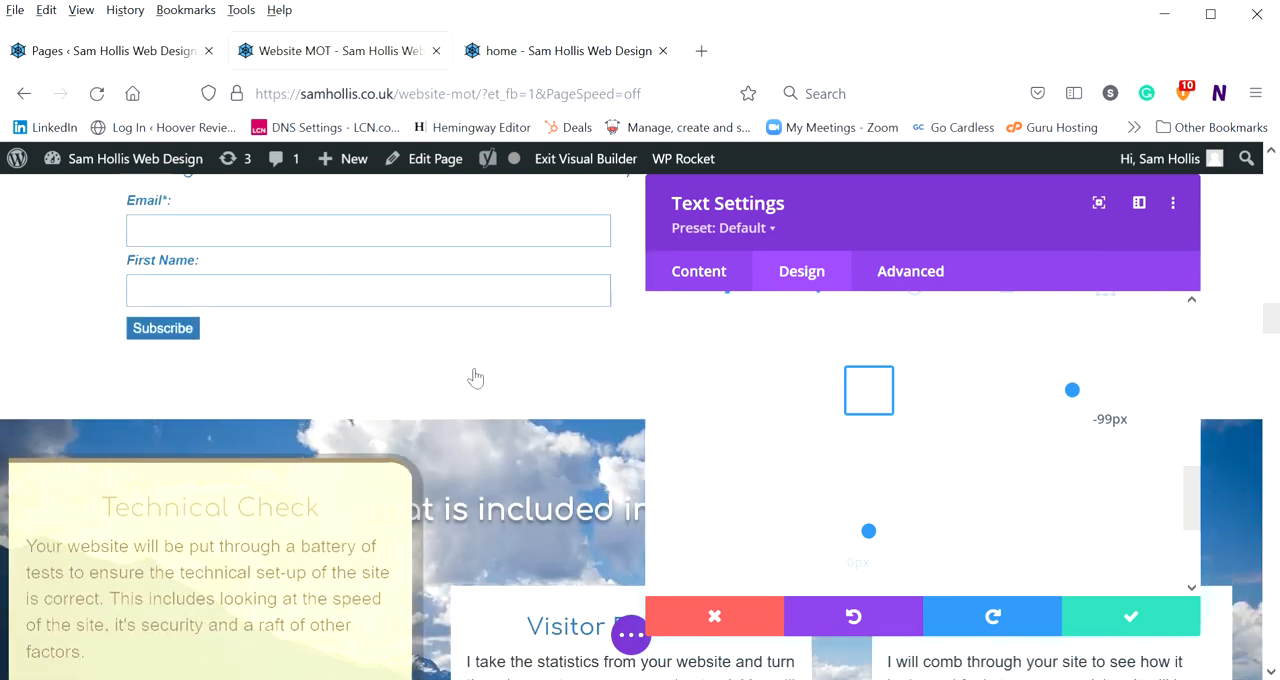
{"action": "scroll", "coordinate": [471, 374], "scroll_direction": "down", "scroll_amount": 1}
{"action": "scroll", "coordinate": [471, 374], "scroll_direction": "down", "scroll_amount": 3}
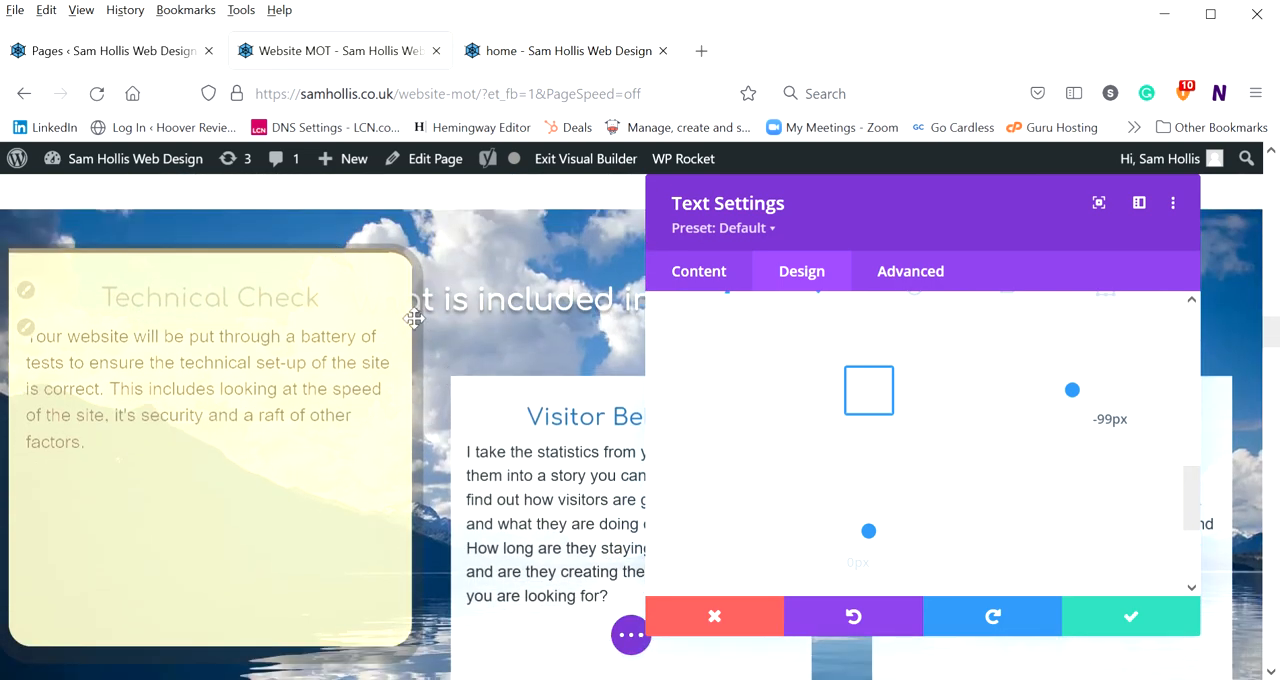
Change the module's vertical translate to -43px, and move the module down to 156px
{"action": "left_click_drag", "start_coordinate": [1072, 391], "coordinate": [651, 397]}
{"action": "scroll", "coordinate": [520, 378], "scroll_direction": "down", "scroll_amount": 5}
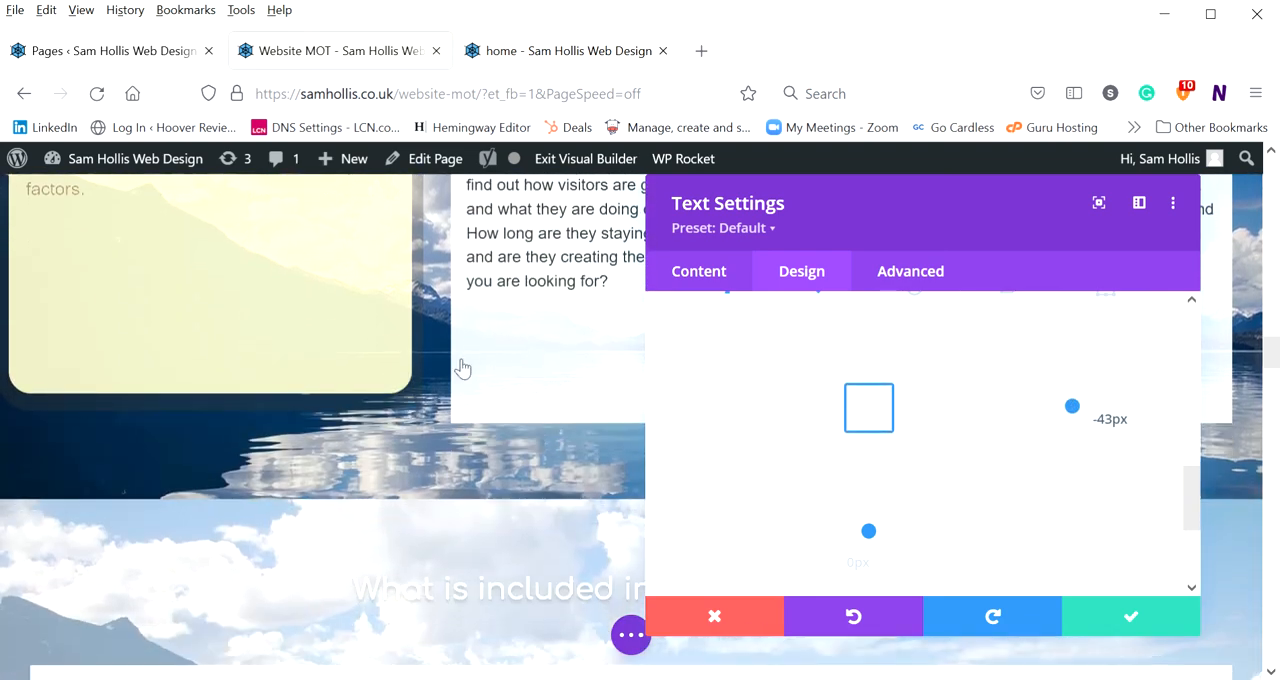
{"action": "left_click_drag", "start_coordinate": [1063, 423], "coordinate": [1051, 469]}
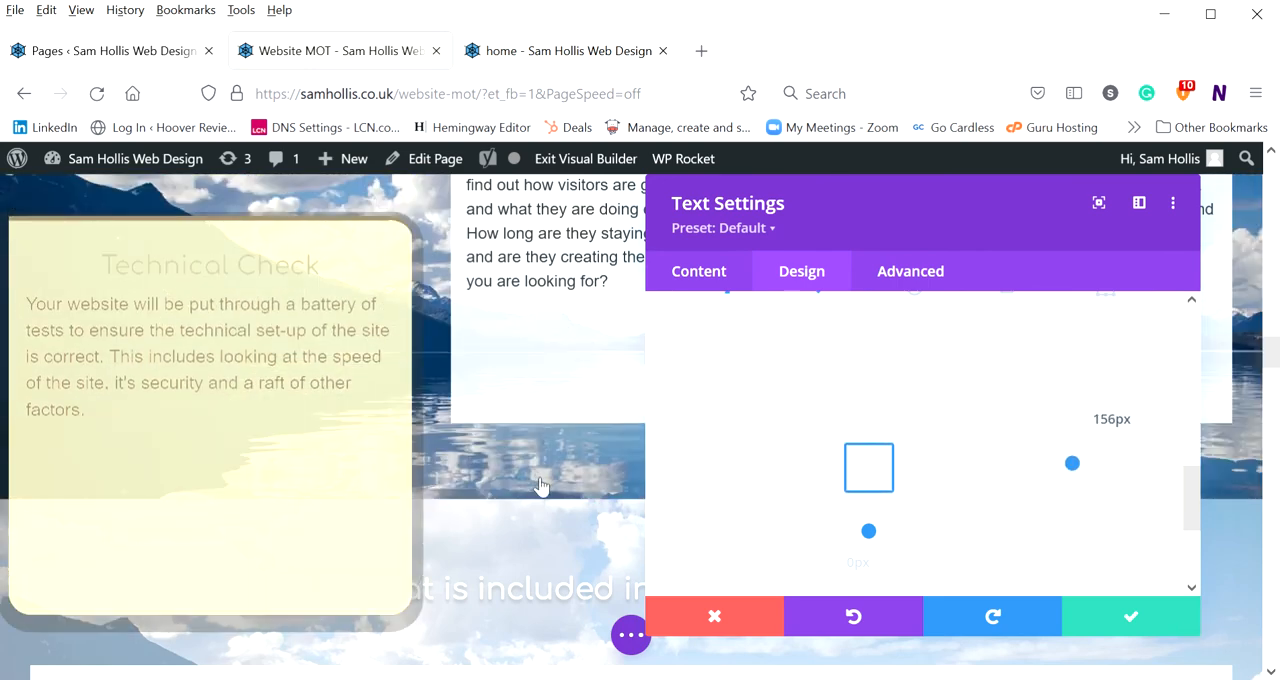
{"action": "scroll", "coordinate": [400, 463], "scroll_direction": "up", "scroll_amount": 7}
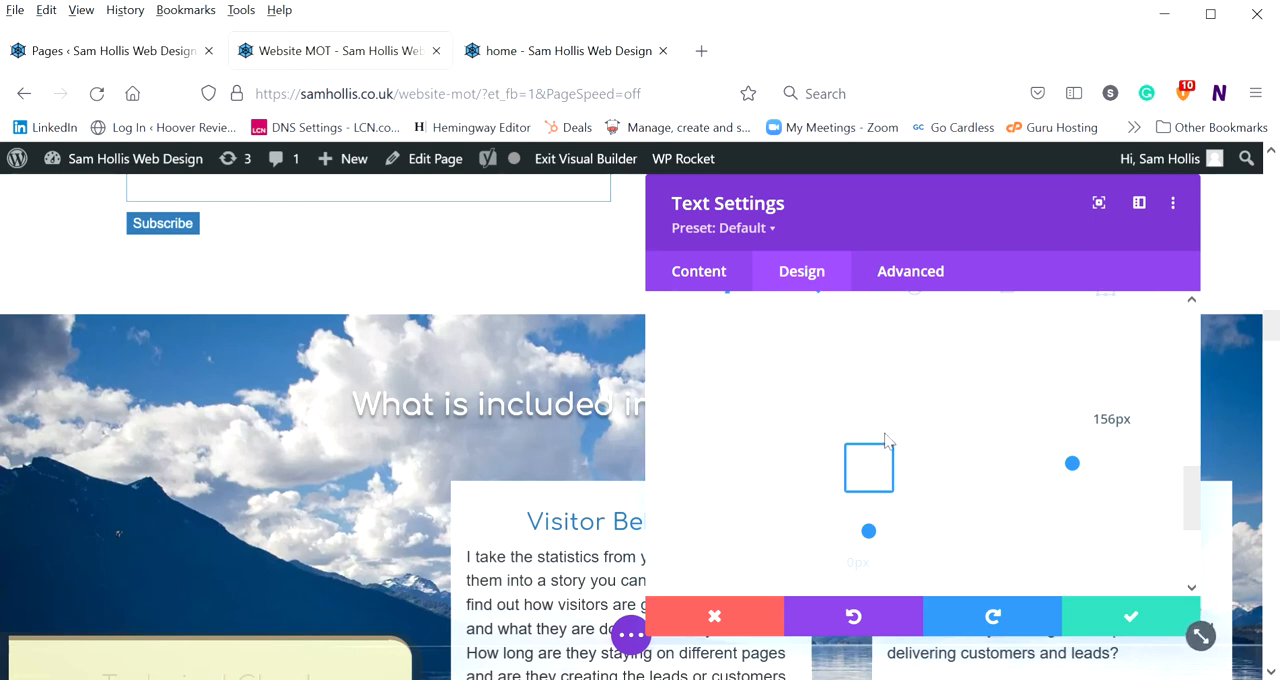
Rotate the Technical Check module by 47 degrees with Transform Rotate
{"action": "scroll", "coordinate": [898, 400], "scroll_direction": "up", "scroll_amount": 3}
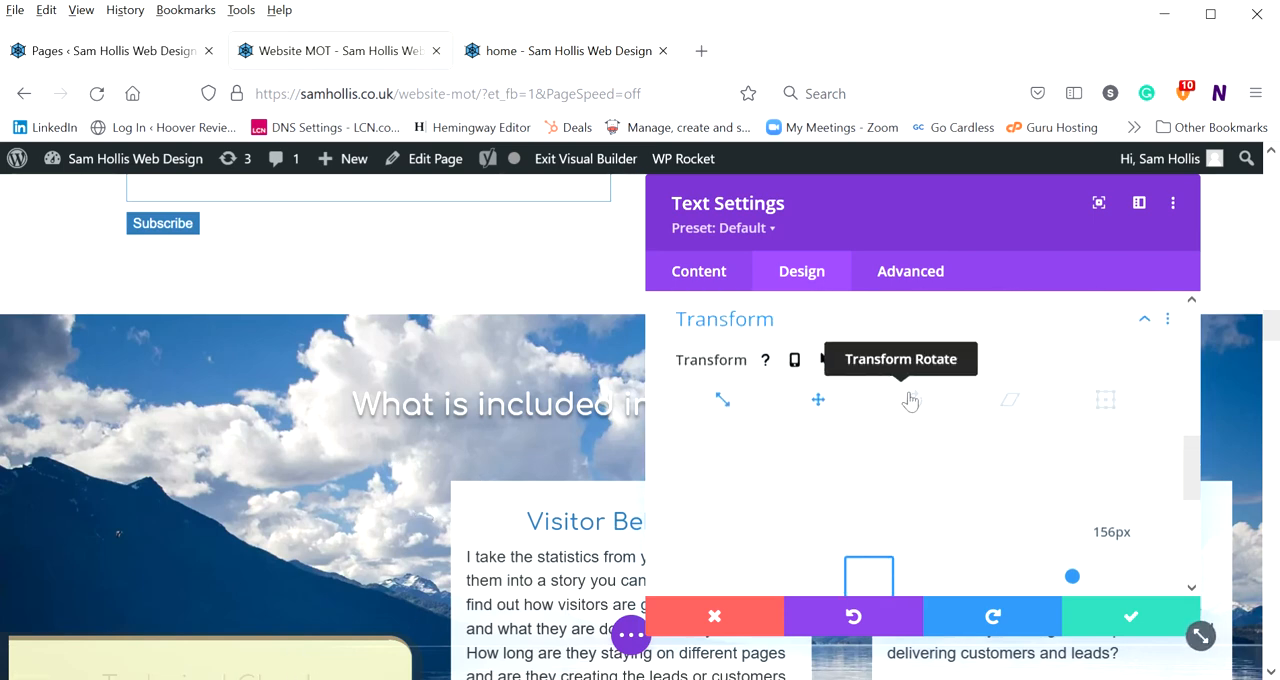
{"action": "left_click", "coordinate": [912, 400]}
{"action": "scroll", "coordinate": [770, 441], "scroll_direction": "down", "scroll_amount": 3}
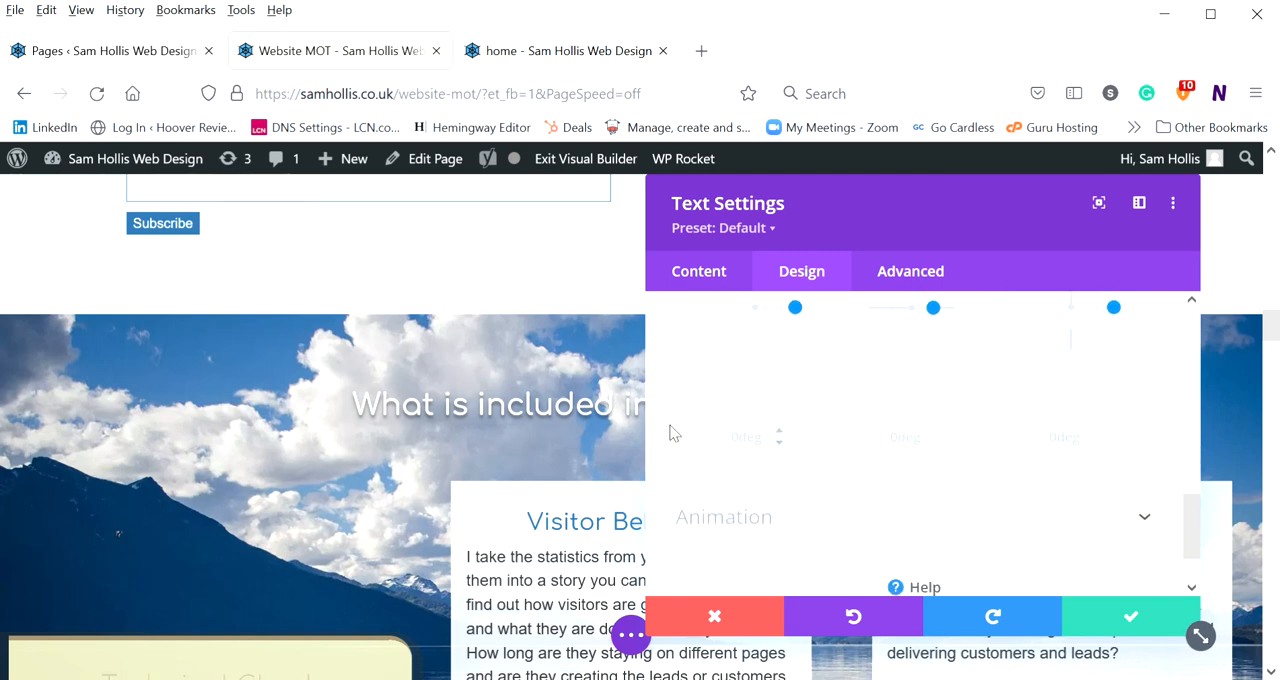
{"action": "scroll", "coordinate": [672, 432], "scroll_direction": "down", "scroll_amount": 3}
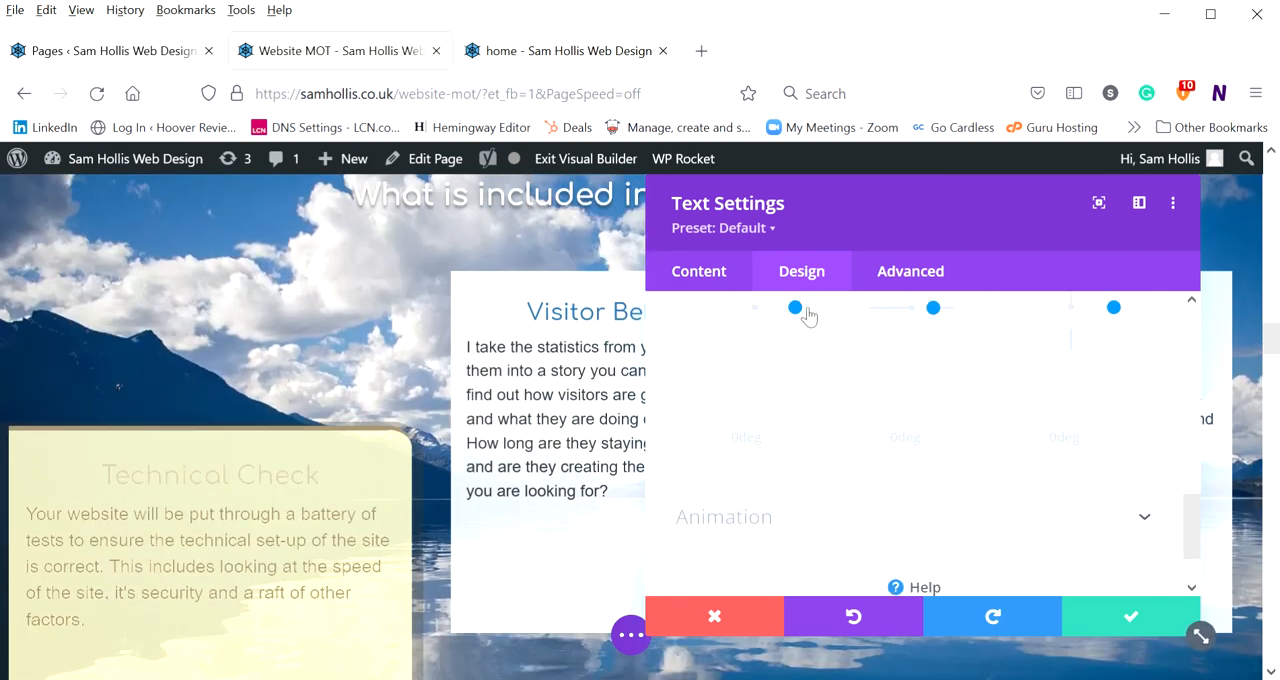
{"action": "left_click_drag", "start_coordinate": [808, 316], "coordinate": [782, 337]}
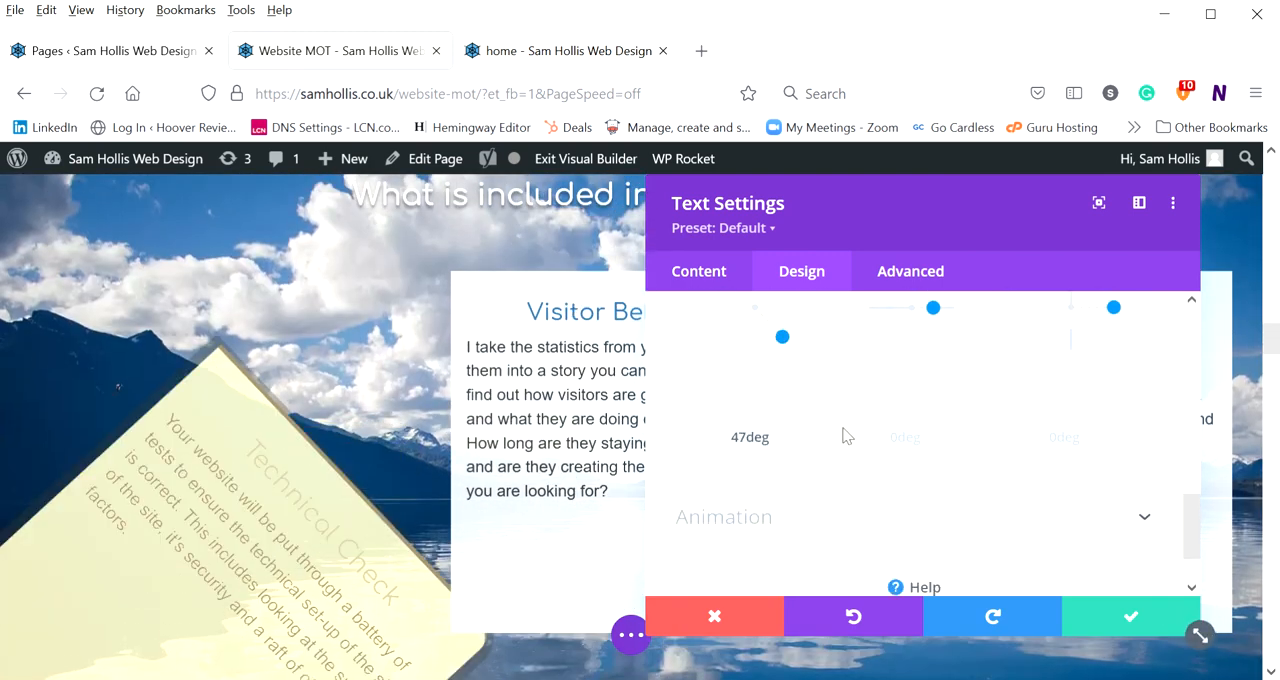
Expand the Animation group and apply the Fade animation style to the module
{"action": "scroll", "coordinate": [843, 436], "scroll_direction": "down", "scroll_amount": 1}
{"action": "left_click", "coordinate": [722, 445]}
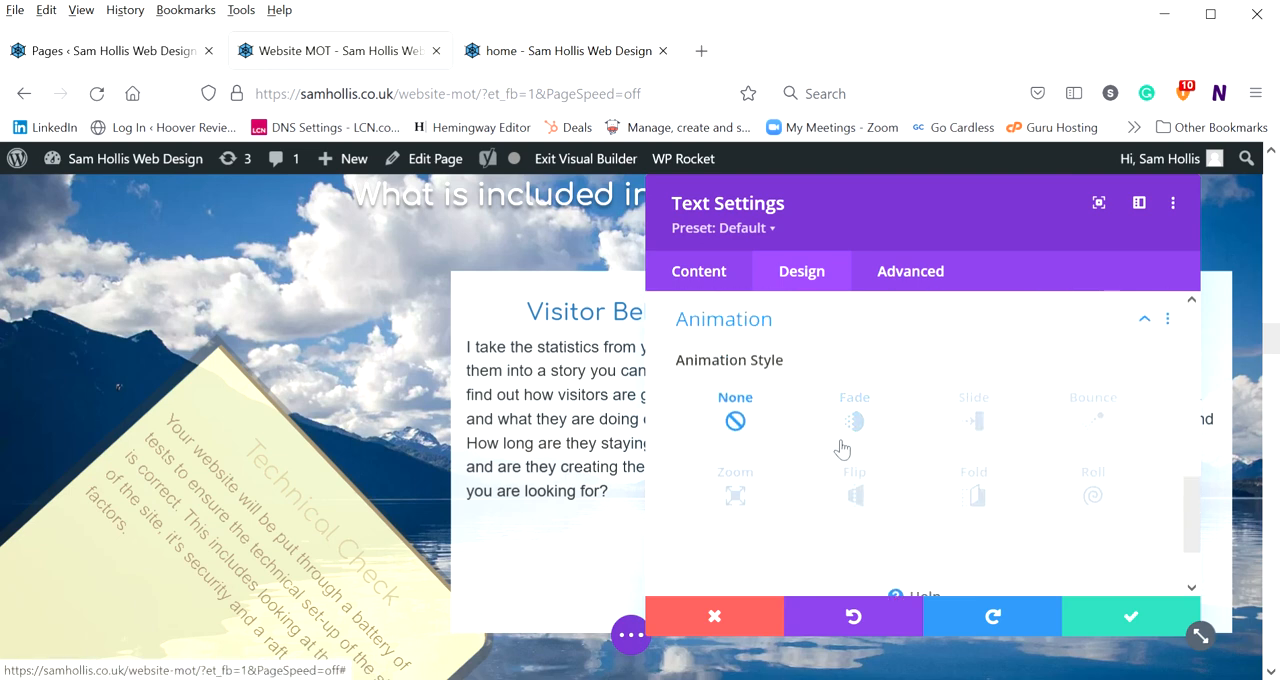
{"action": "left_click", "coordinate": [857, 424]}
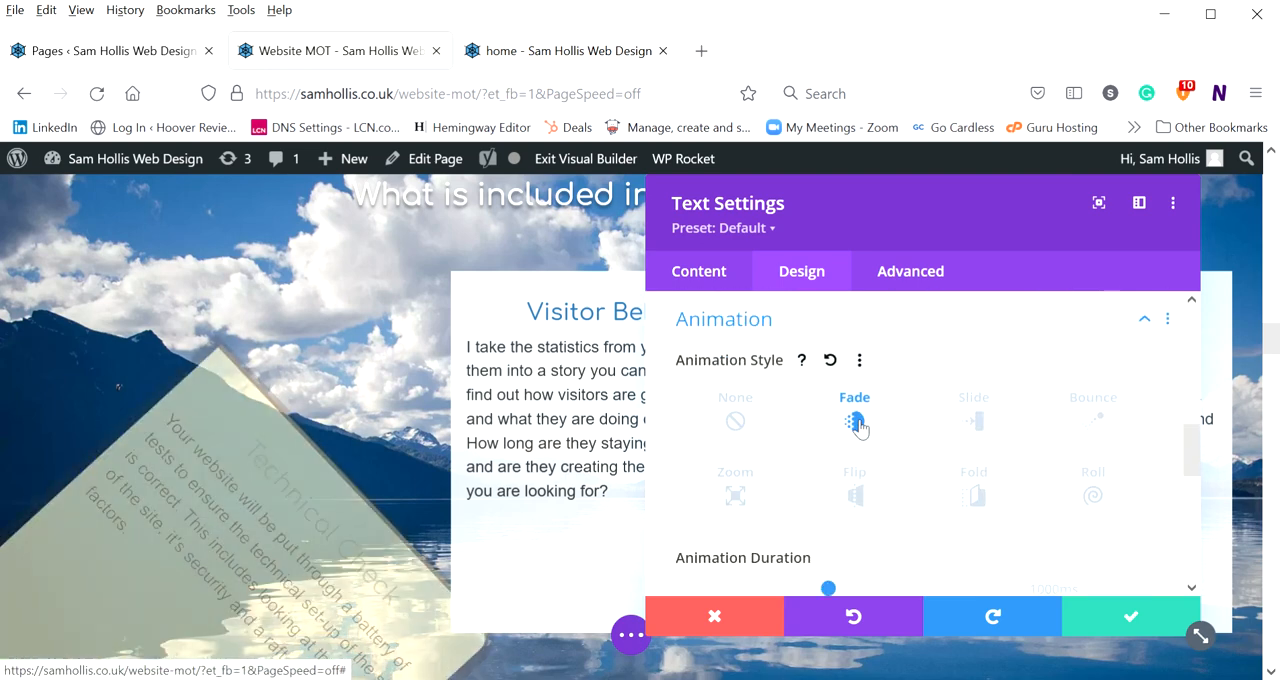
Review the animation's duration, delay, starting opacity, speed curve and repeat options, and the module's content and design option groups
{"action": "scroll", "coordinate": [857, 426], "scroll_direction": "down", "scroll_amount": 3}
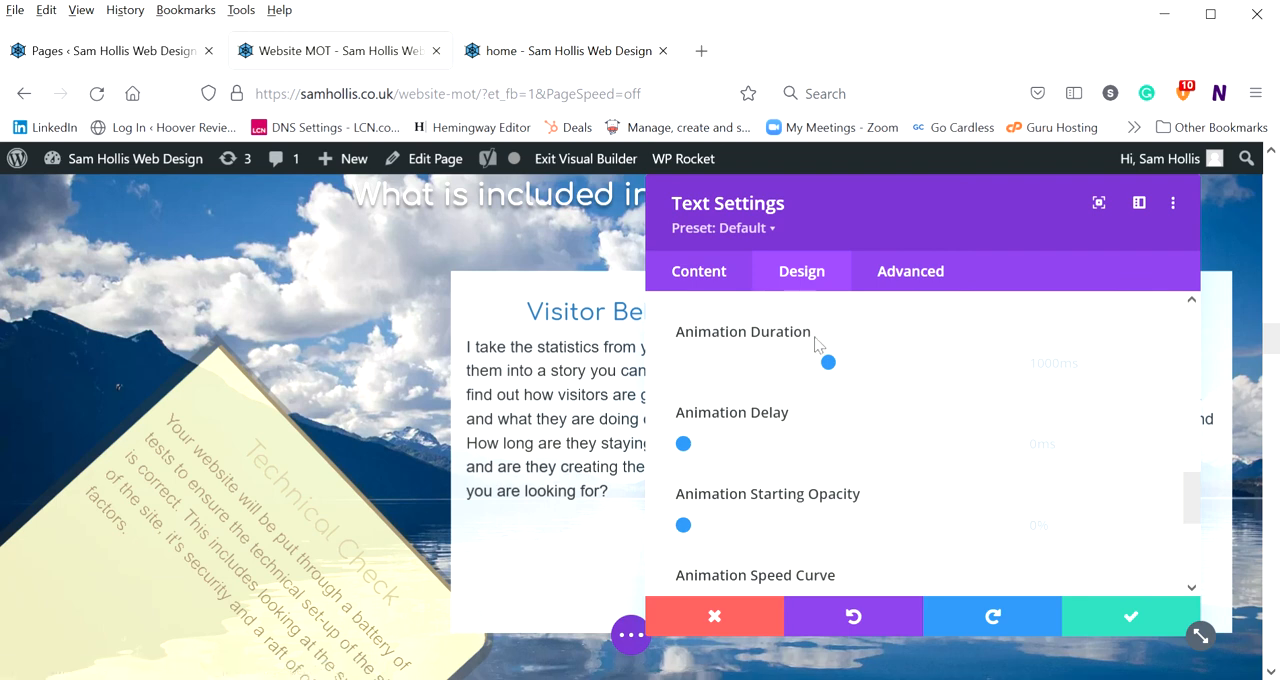
{"action": "scroll", "coordinate": [820, 380], "scroll_direction": "down", "scroll_amount": 3}
{"action": "mouse_move", "coordinate": [811, 398]}
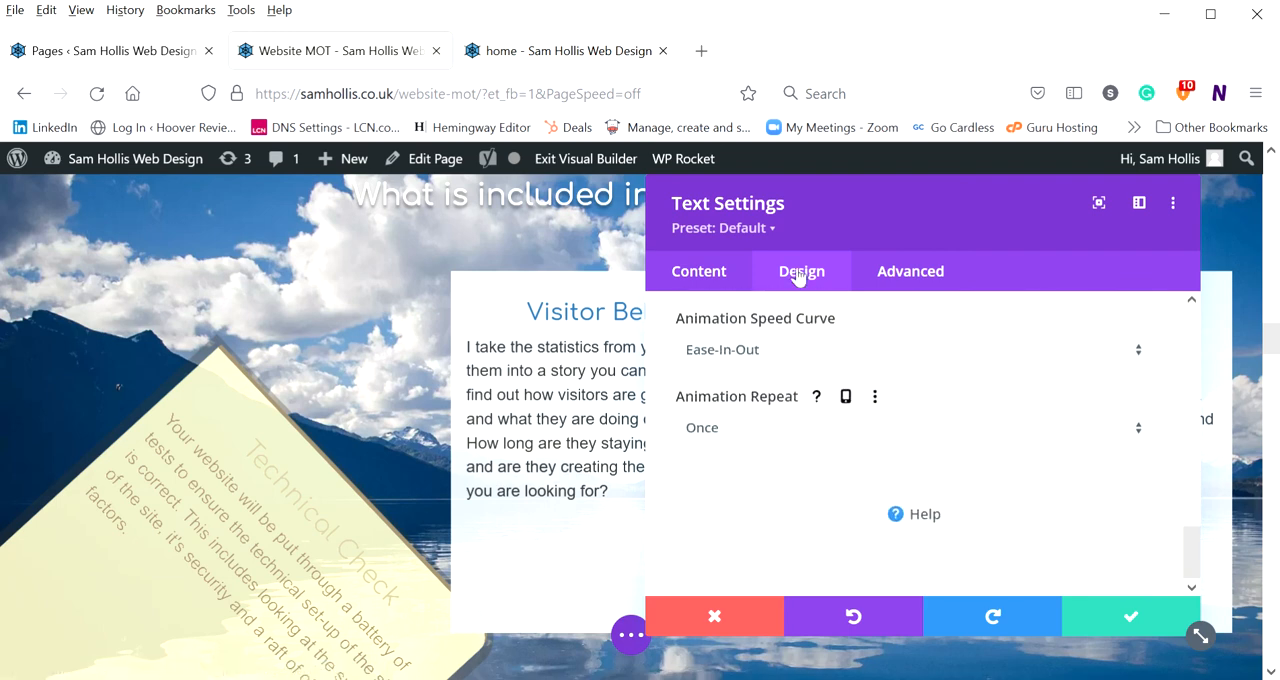
{"action": "scroll", "coordinate": [762, 440], "scroll_direction": "up", "scroll_amount": 15}
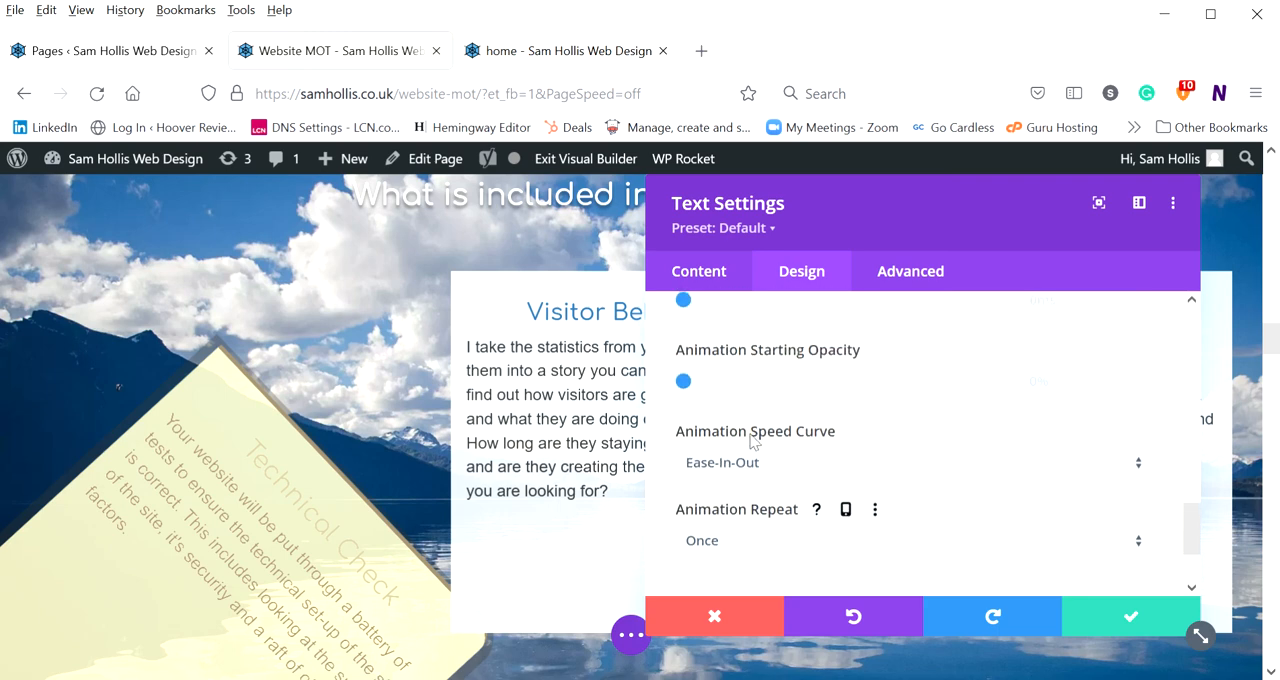
{"action": "left_click", "coordinate": [699, 283]}
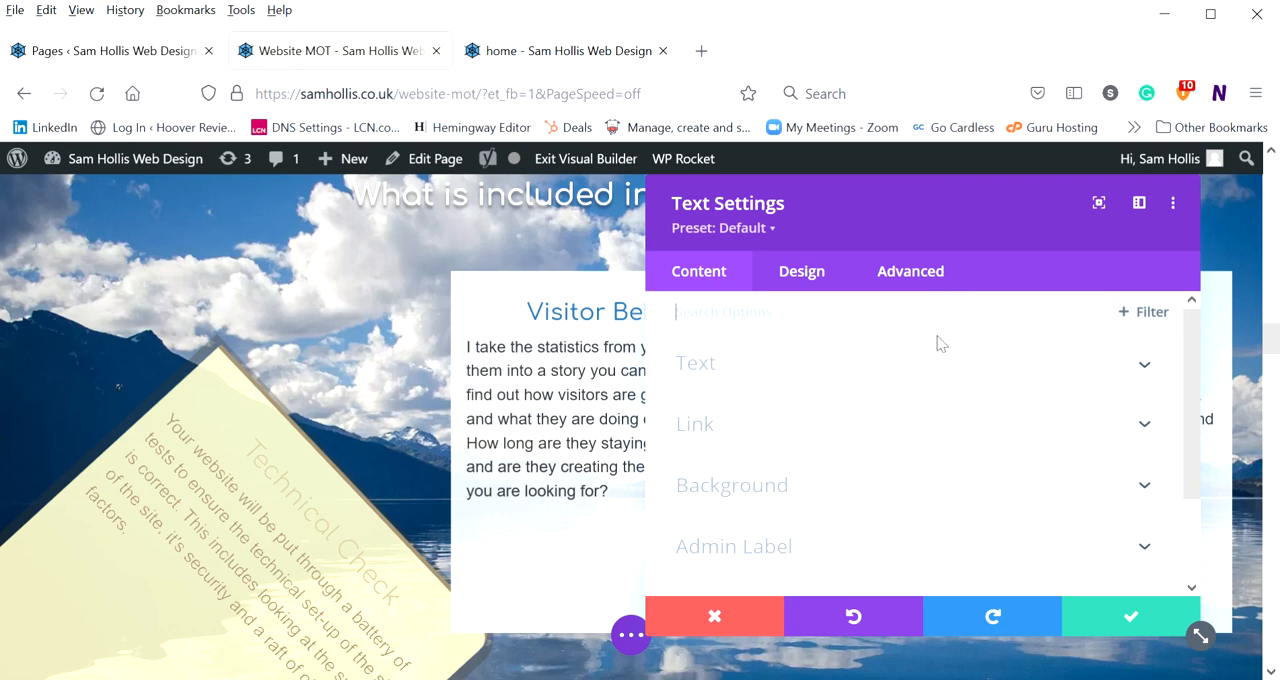
{"action": "left_click", "coordinate": [831, 285]}
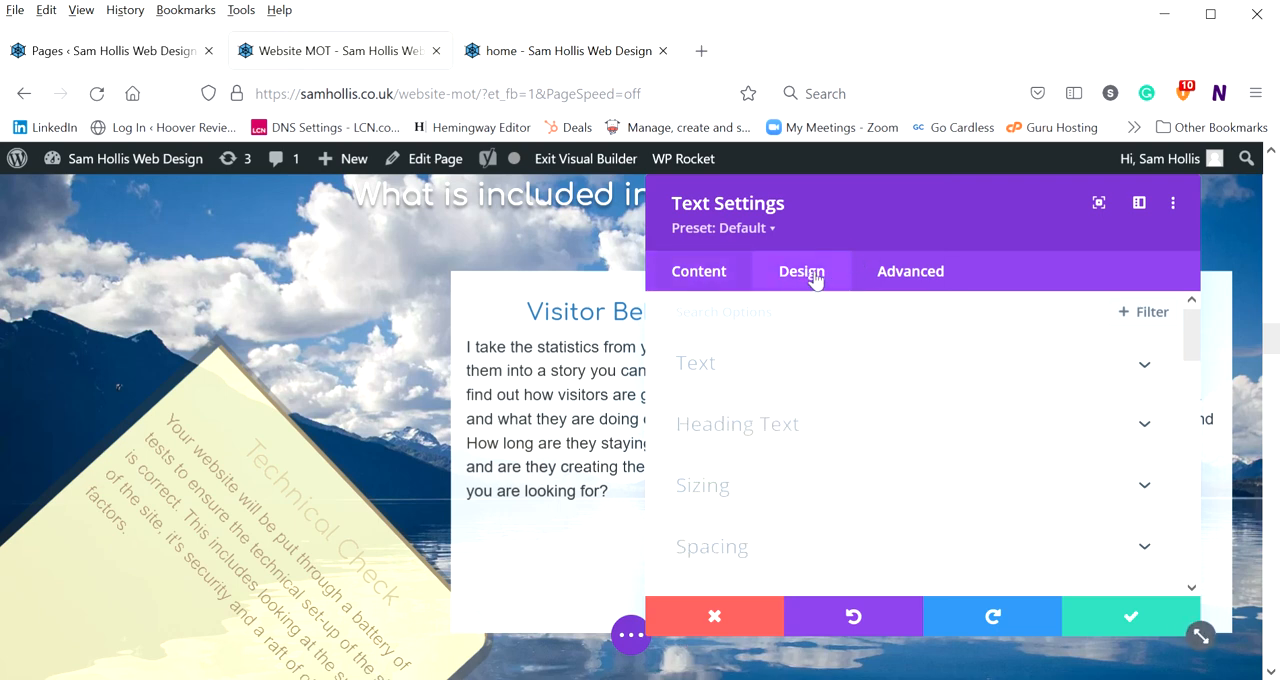
{"action": "scroll", "coordinate": [860, 389], "scroll_direction": "down", "scroll_amount": 1}
{"action": "scroll", "coordinate": [703, 337], "scroll_direction": "up", "scroll_amount": 1}
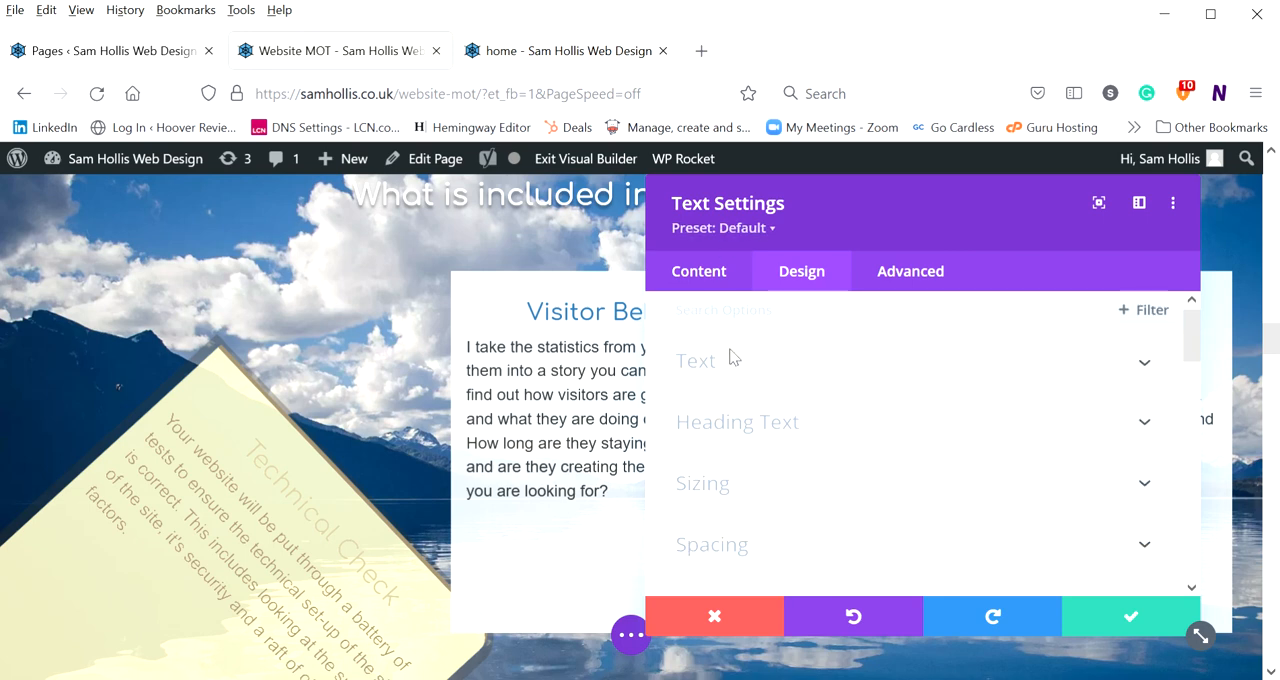
{"action": "scroll", "coordinate": [740, 358], "scroll_direction": "down", "scroll_amount": 7}
{"action": "scroll", "coordinate": [749, 366], "scroll_direction": "down", "scroll_amount": 5}
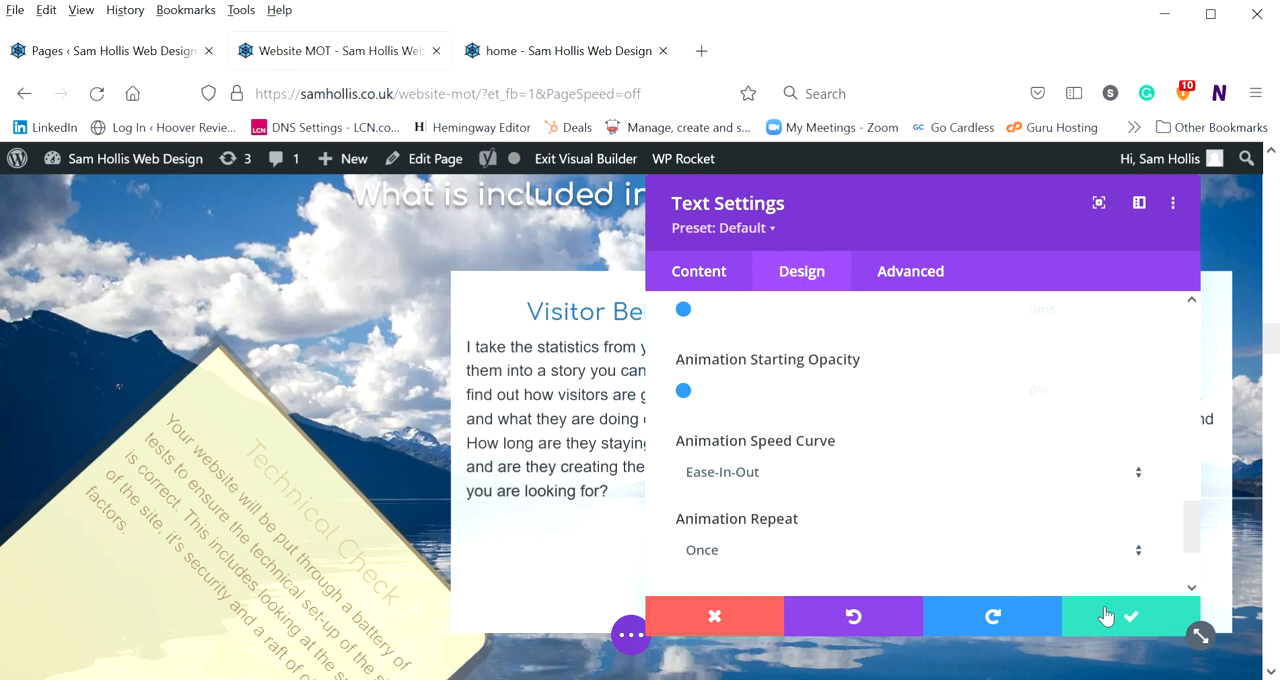
Discard all changes to the Technical Check module and exit the Visual Builder without saving the page
{"action": "left_click", "coordinate": [730, 615]}
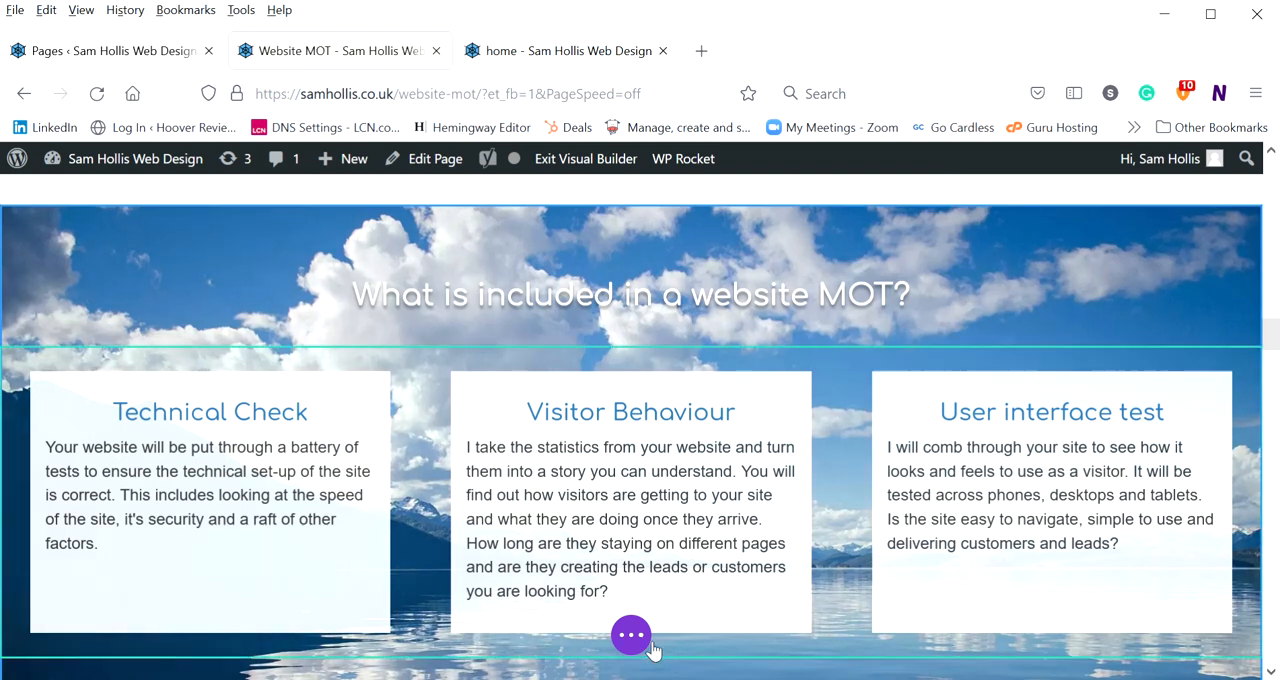
{"action": "left_click", "coordinate": [631, 636]}
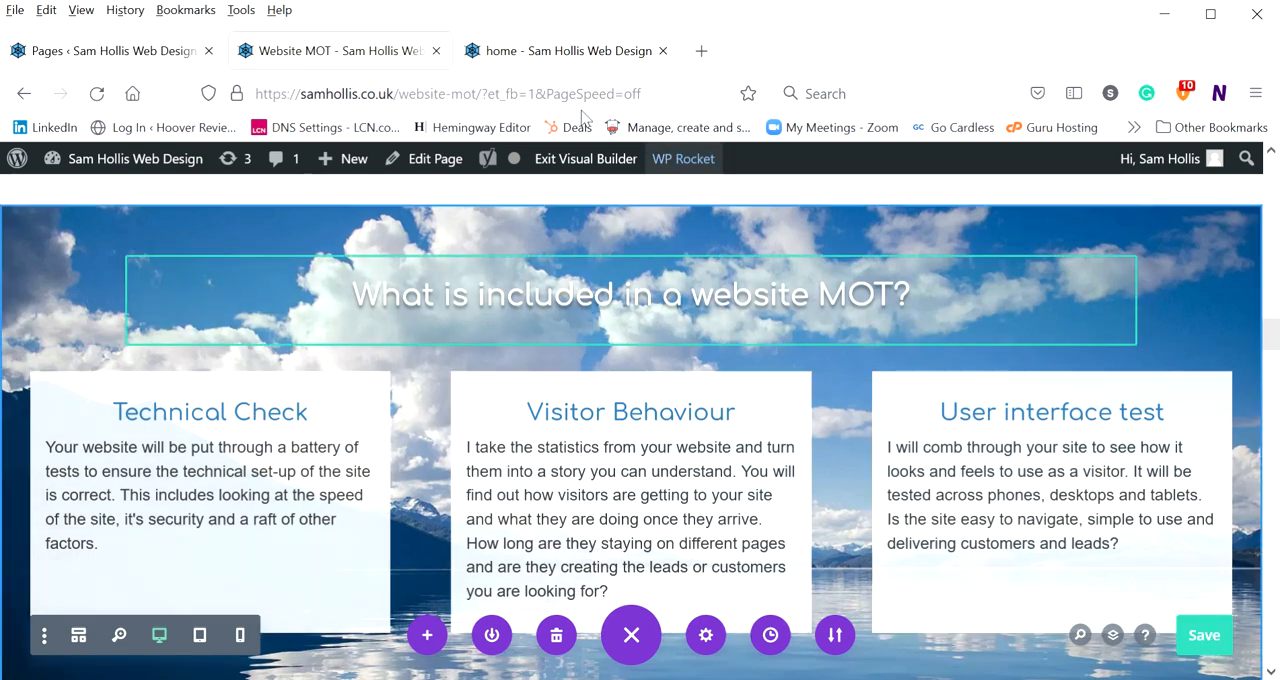
{"action": "left_click", "coordinate": [590, 156]}
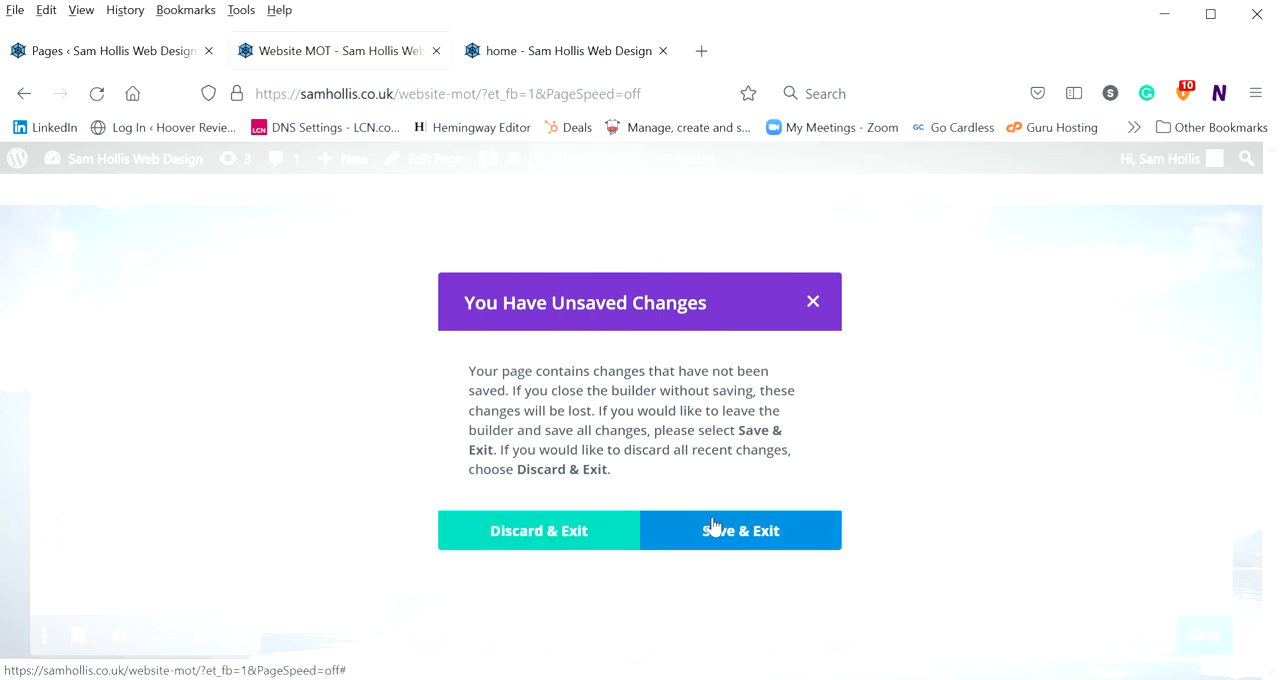
{"action": "left_click", "coordinate": [505, 530]}
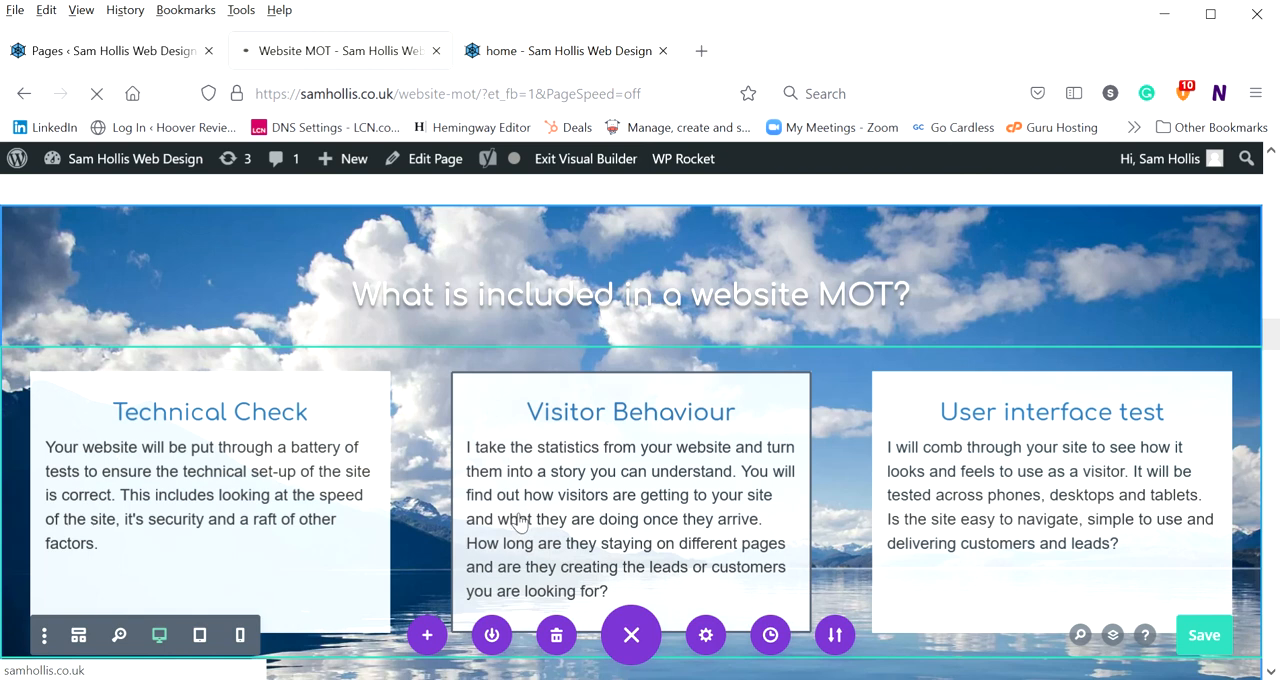